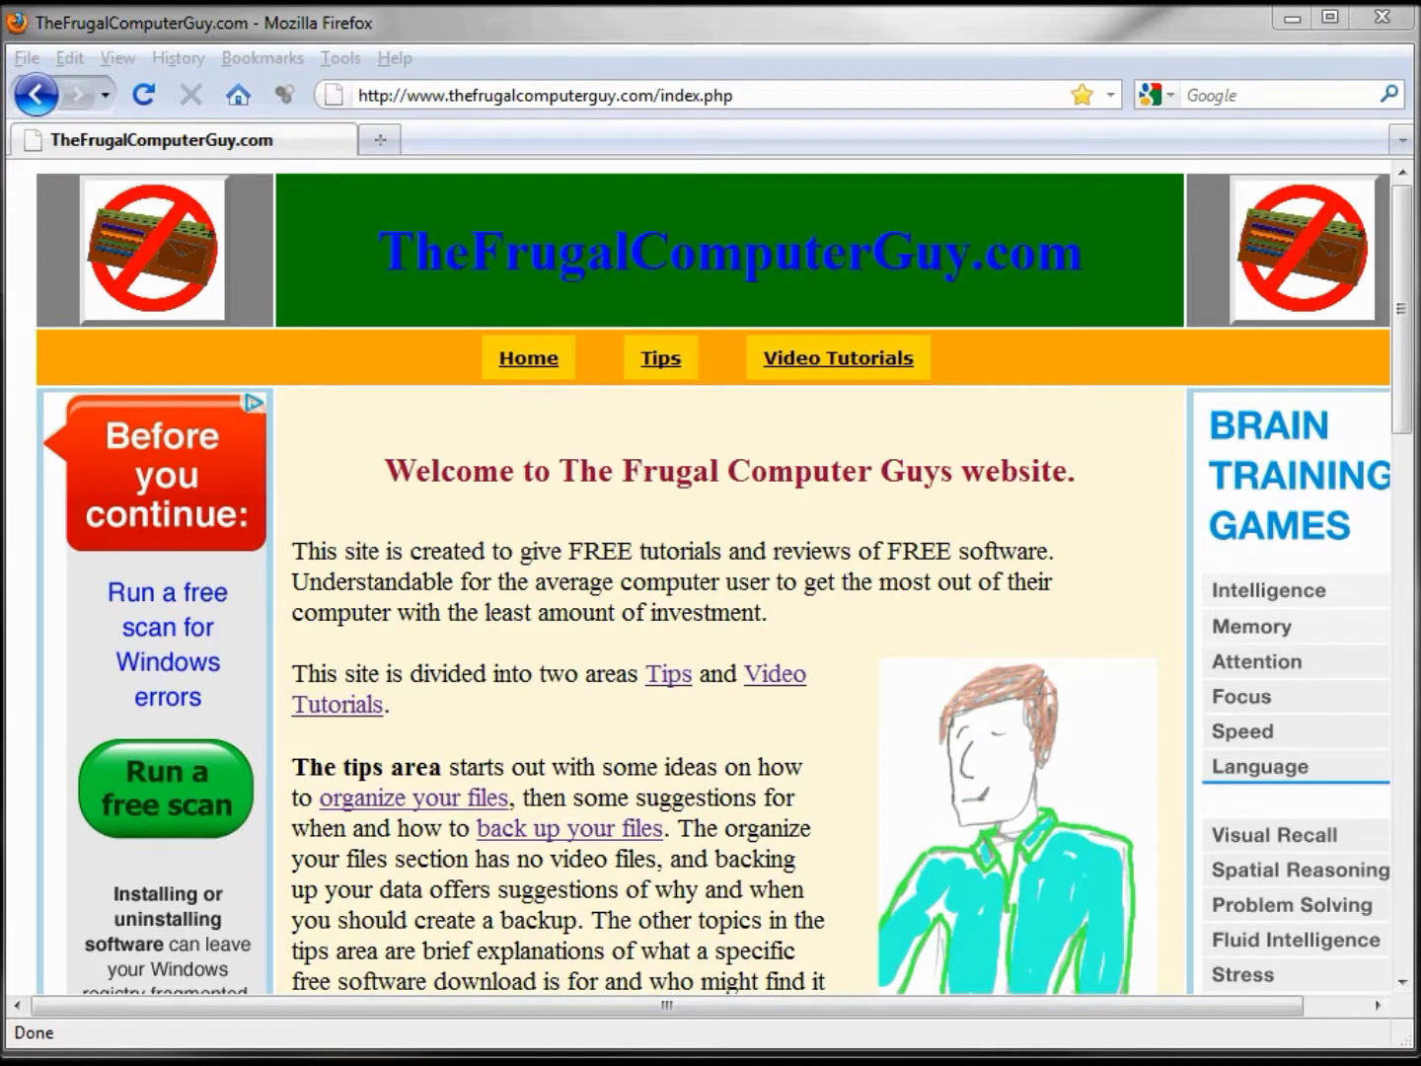
Step: Follow the Video Tutorials link in the Firefox site navigation
{"action": "left_click", "coordinate": [831, 360]}
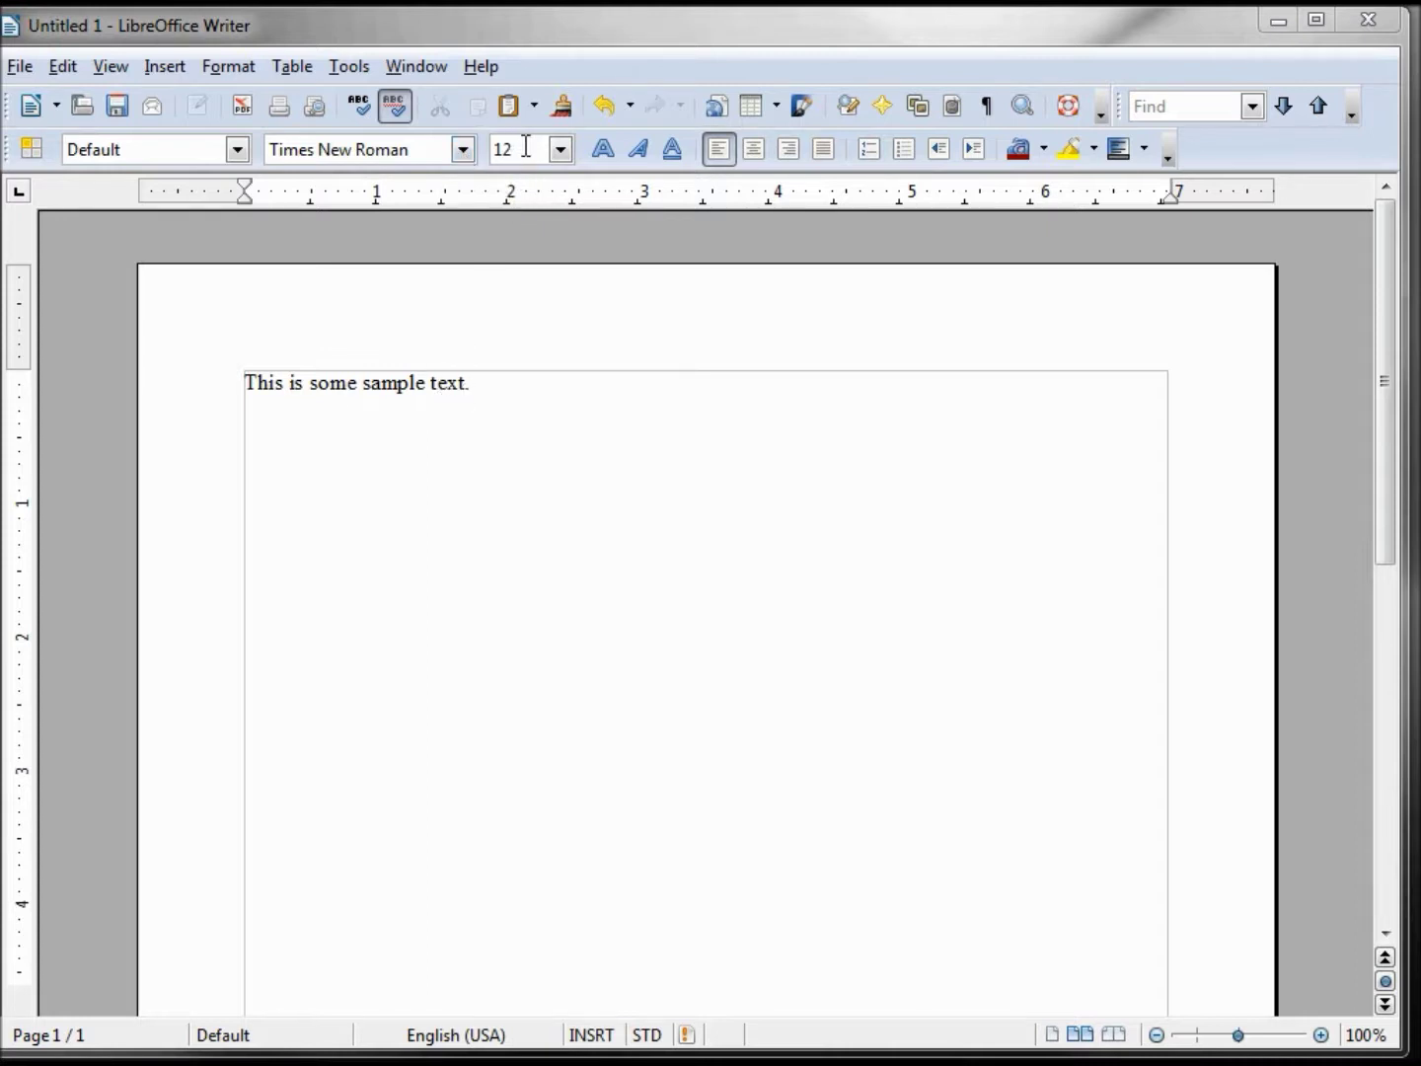
Step: Place the cursor at the end of 'This is some sample text.'
{"action": "left_click", "coordinate": [498, 383]}
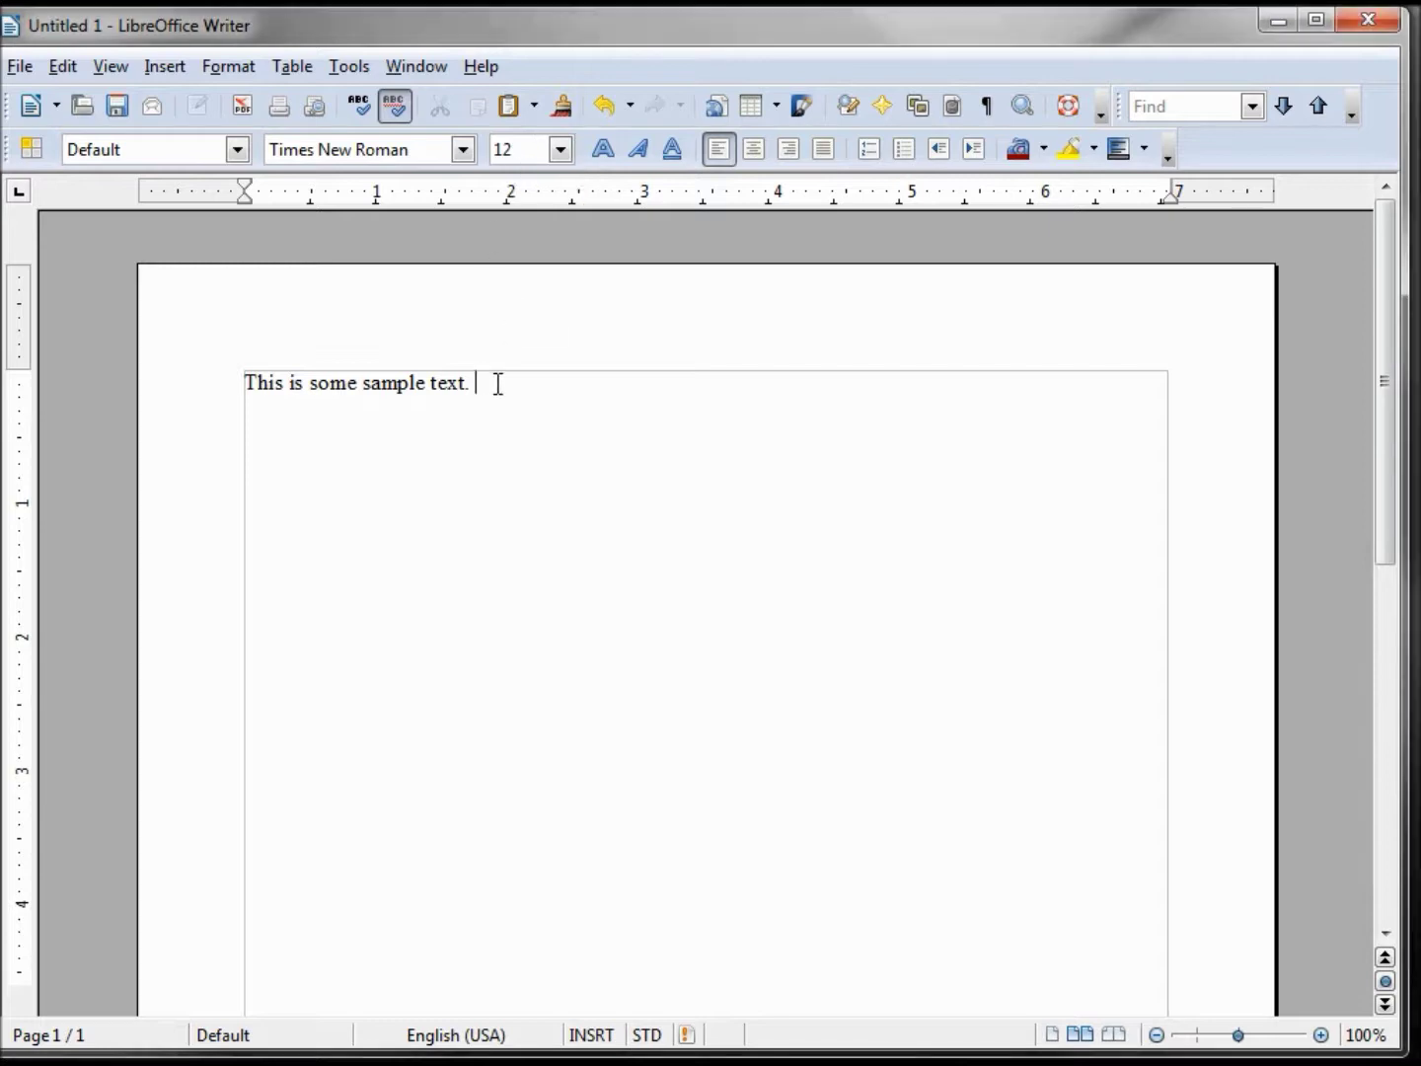
Step: Switch the font to Showcard Gothic at size 18 for the new sentence
{"action": "left_click", "coordinate": [463, 149]}
{"action": "left_click", "coordinate": [671, 175]}
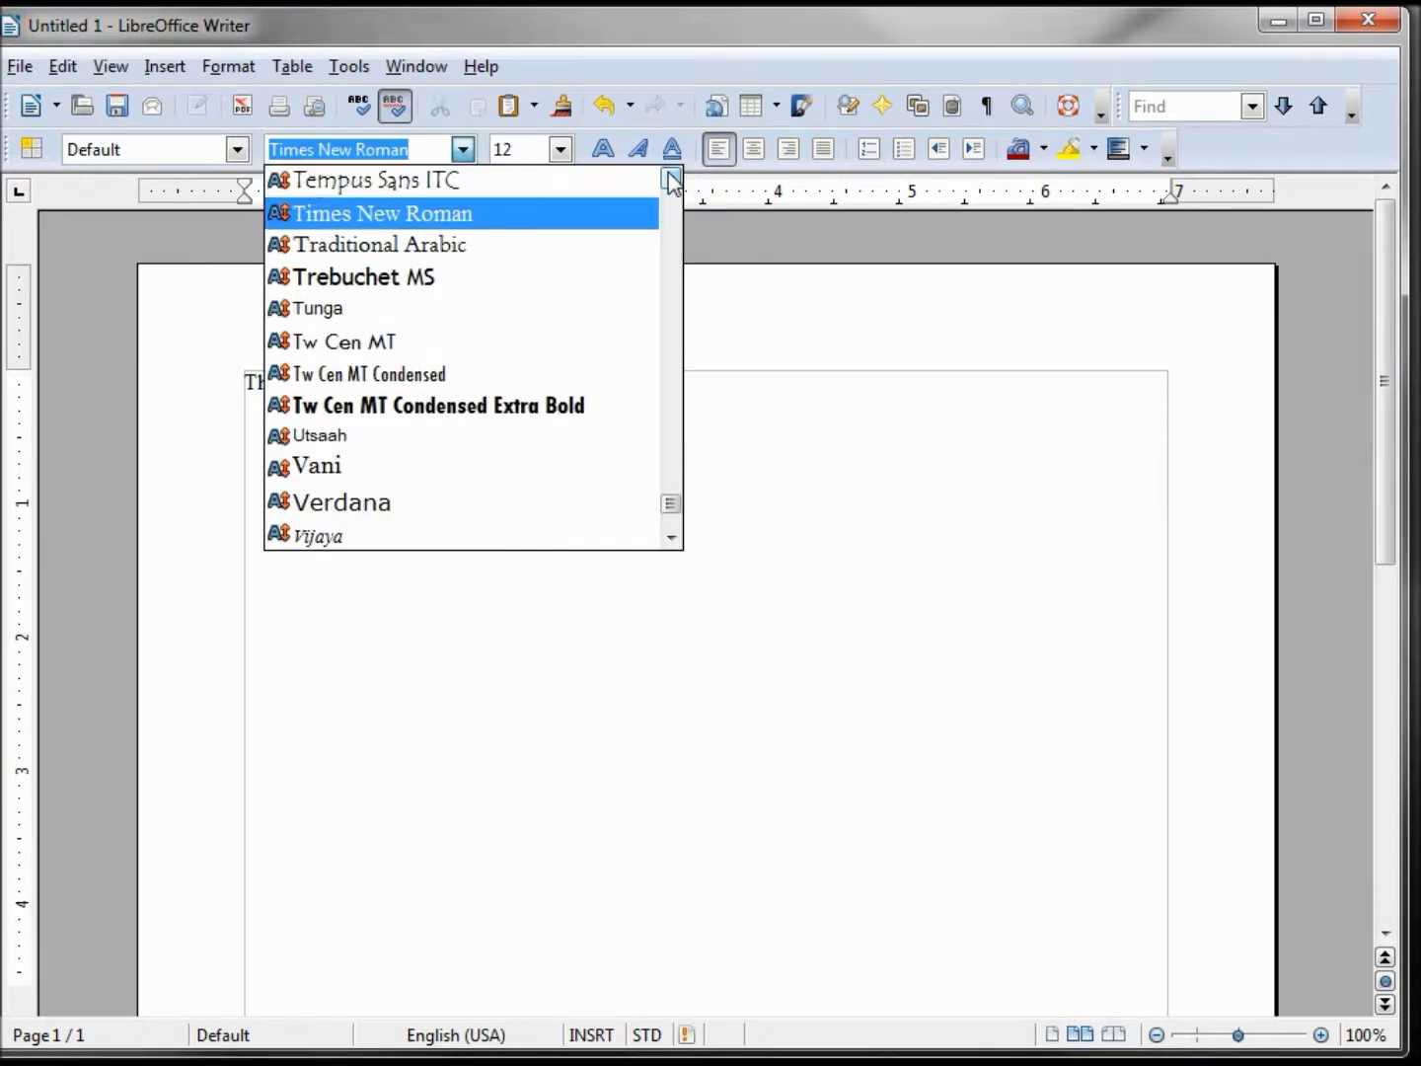
{"action": "left_click", "coordinate": [672, 176]}
{"action": "left_click", "coordinate": [671, 175]}
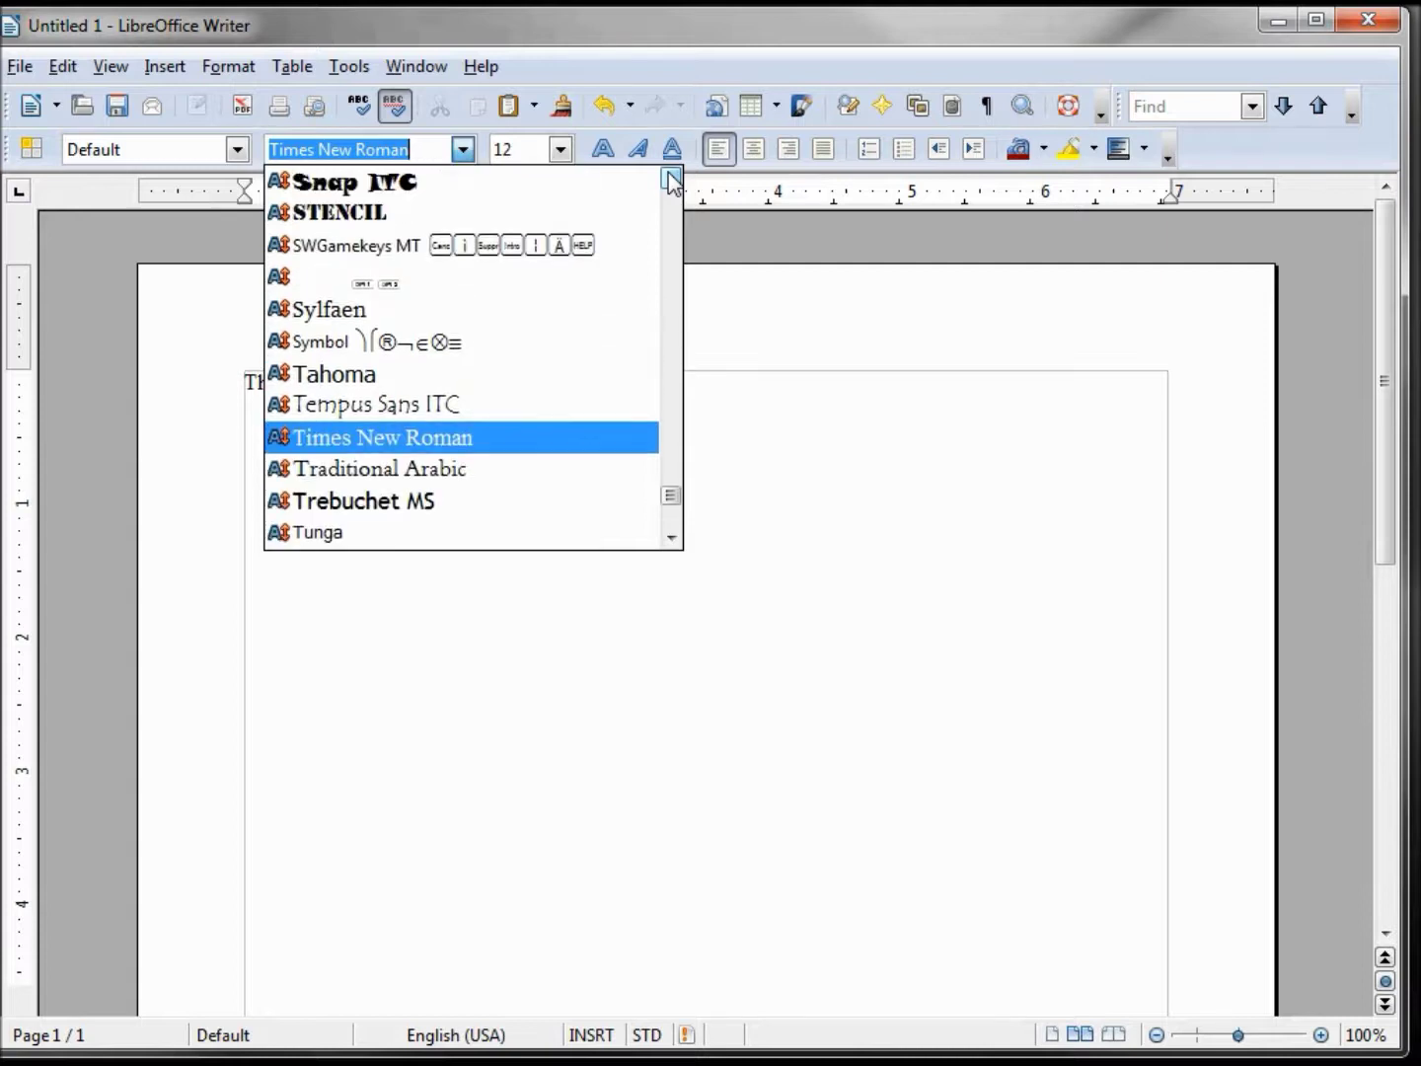
{"action": "left_click", "coordinate": [672, 175]}
{"action": "left_click", "coordinate": [672, 176]}
{"action": "left_click", "coordinate": [671, 176]}
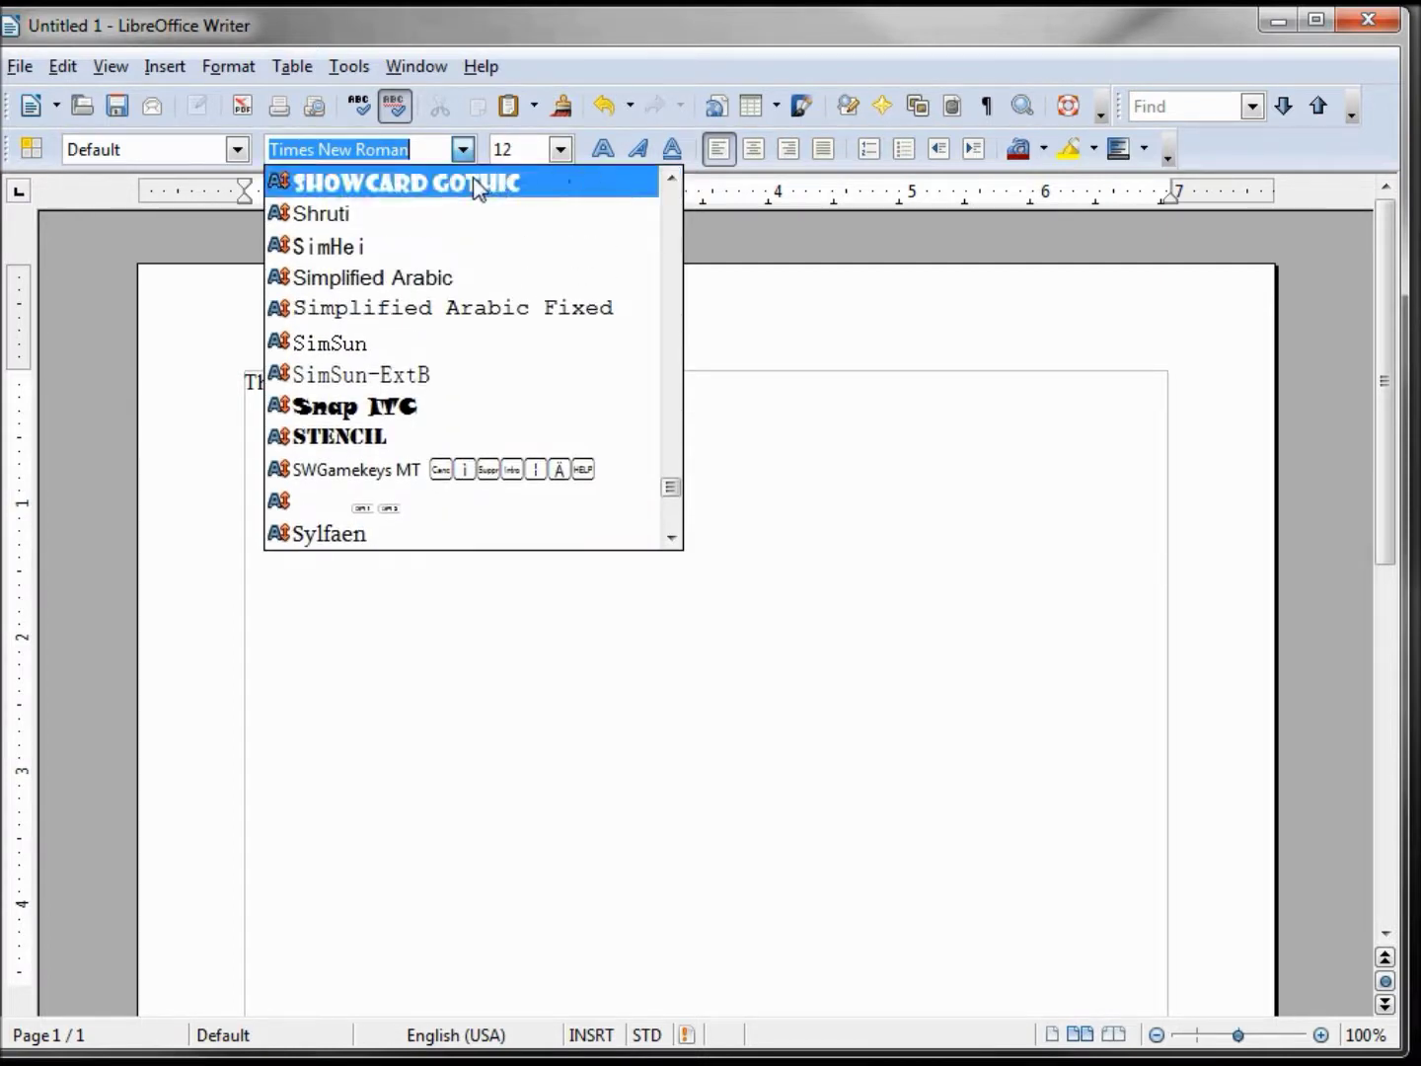
{"action": "left_click", "coordinate": [489, 184]}
{"action": "left_click", "coordinate": [560, 148]}
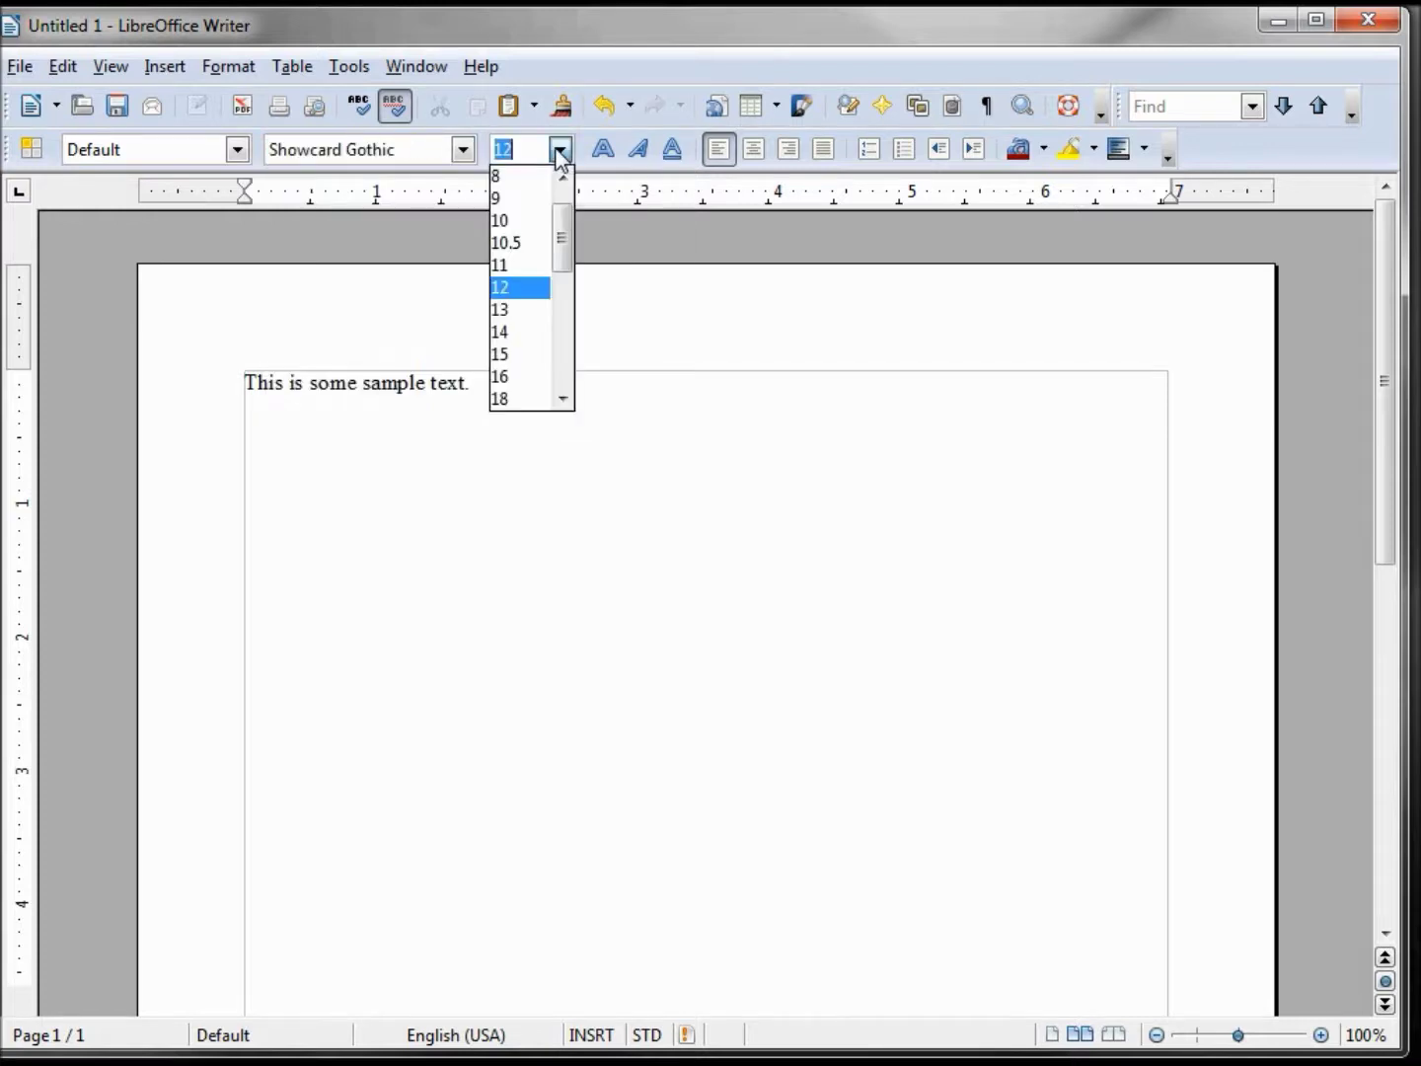
{"action": "left_click", "coordinate": [521, 399]}
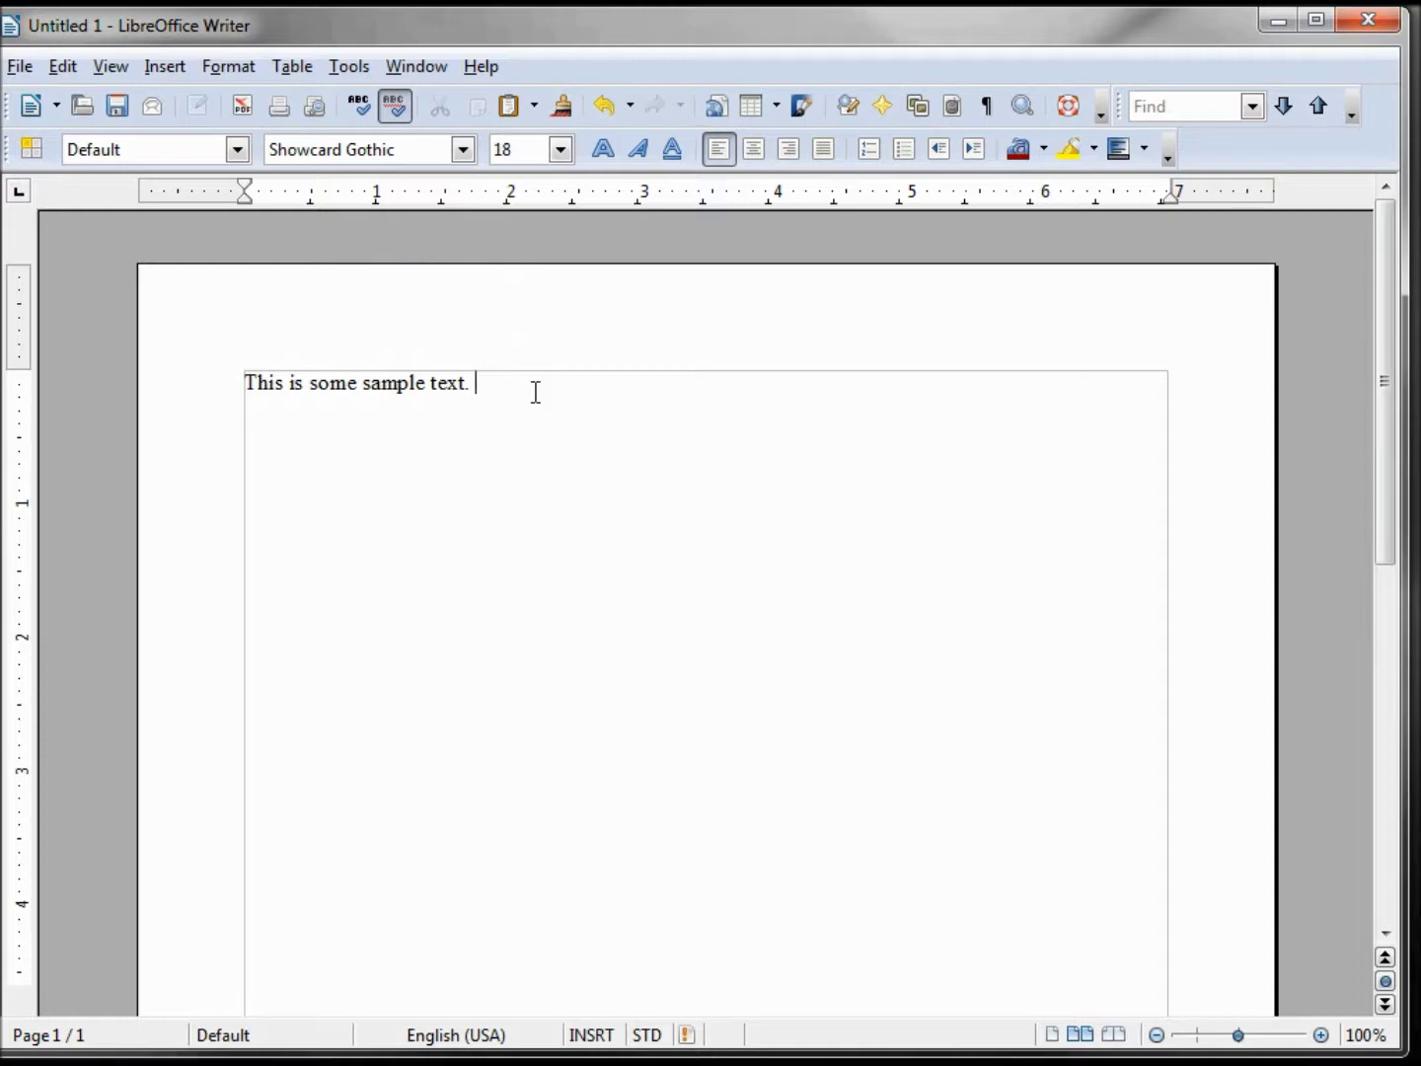
{"action": "type", "text": "THIS IS MORE "}
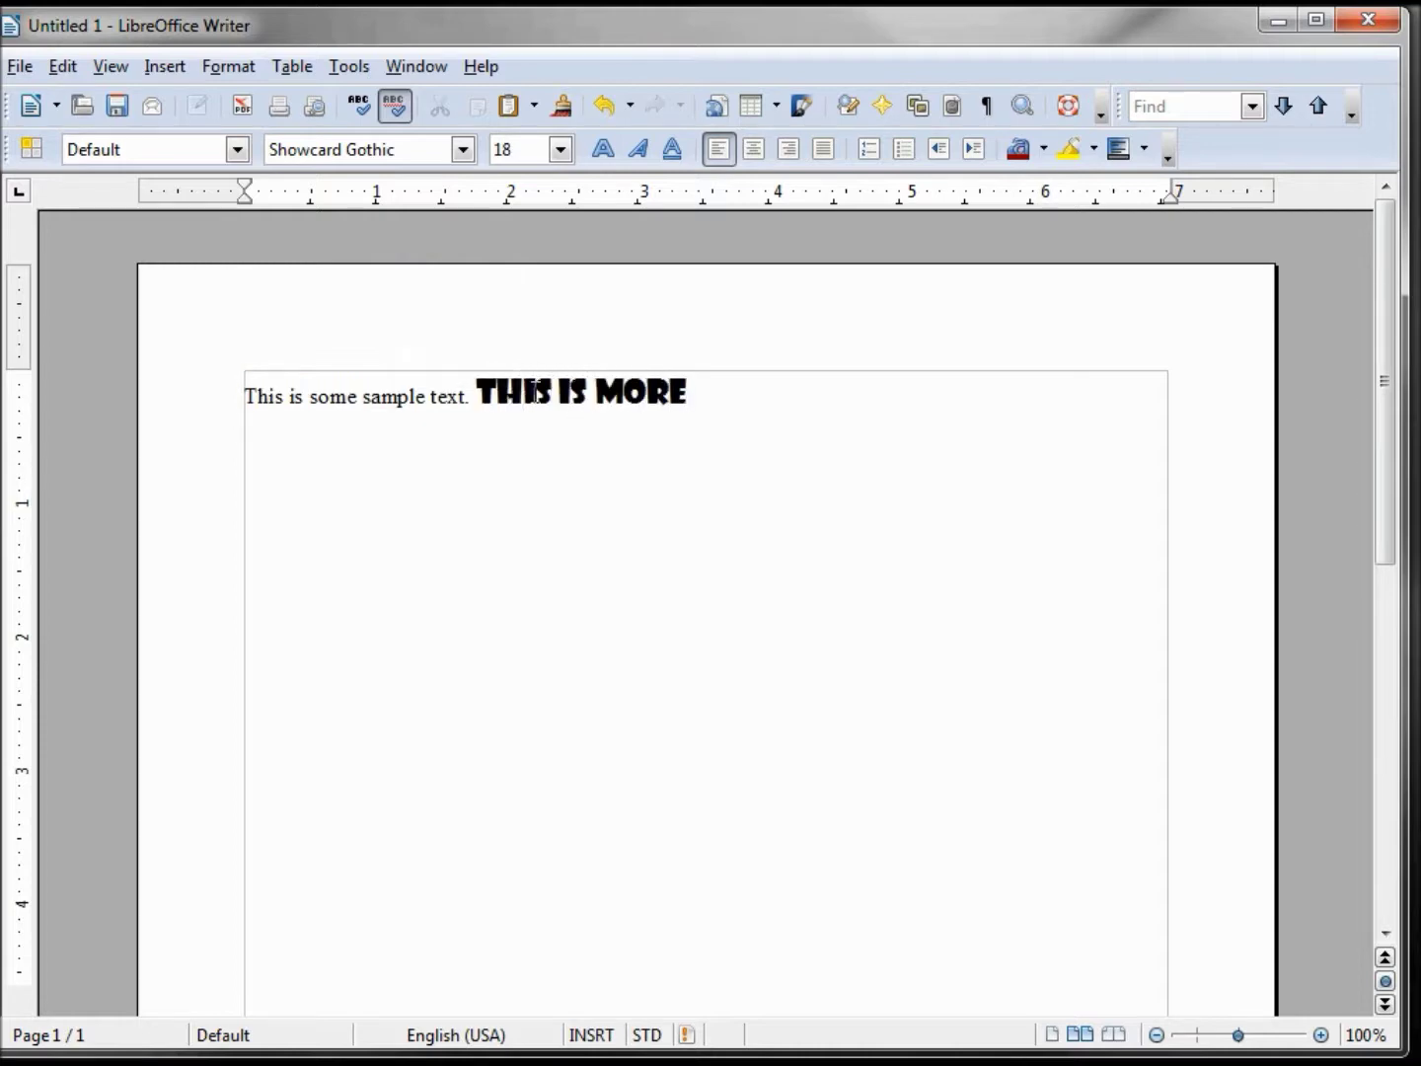
{"action": "type", "text": "SAMPLE T"}
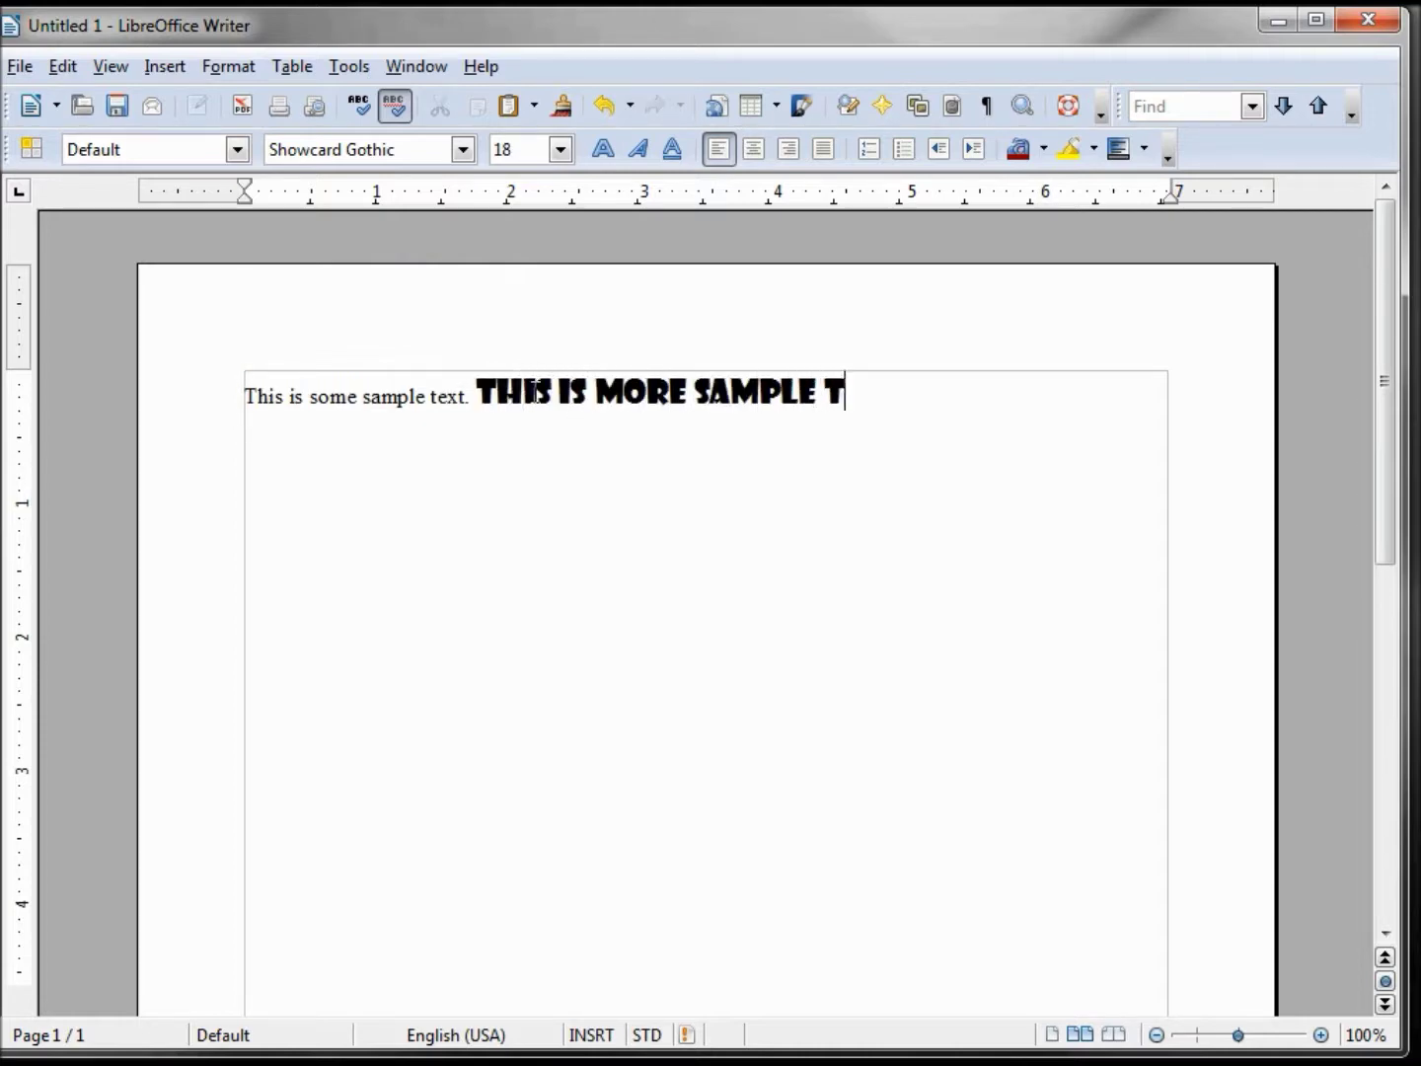
{"action": "type", "text": "EXT!"}
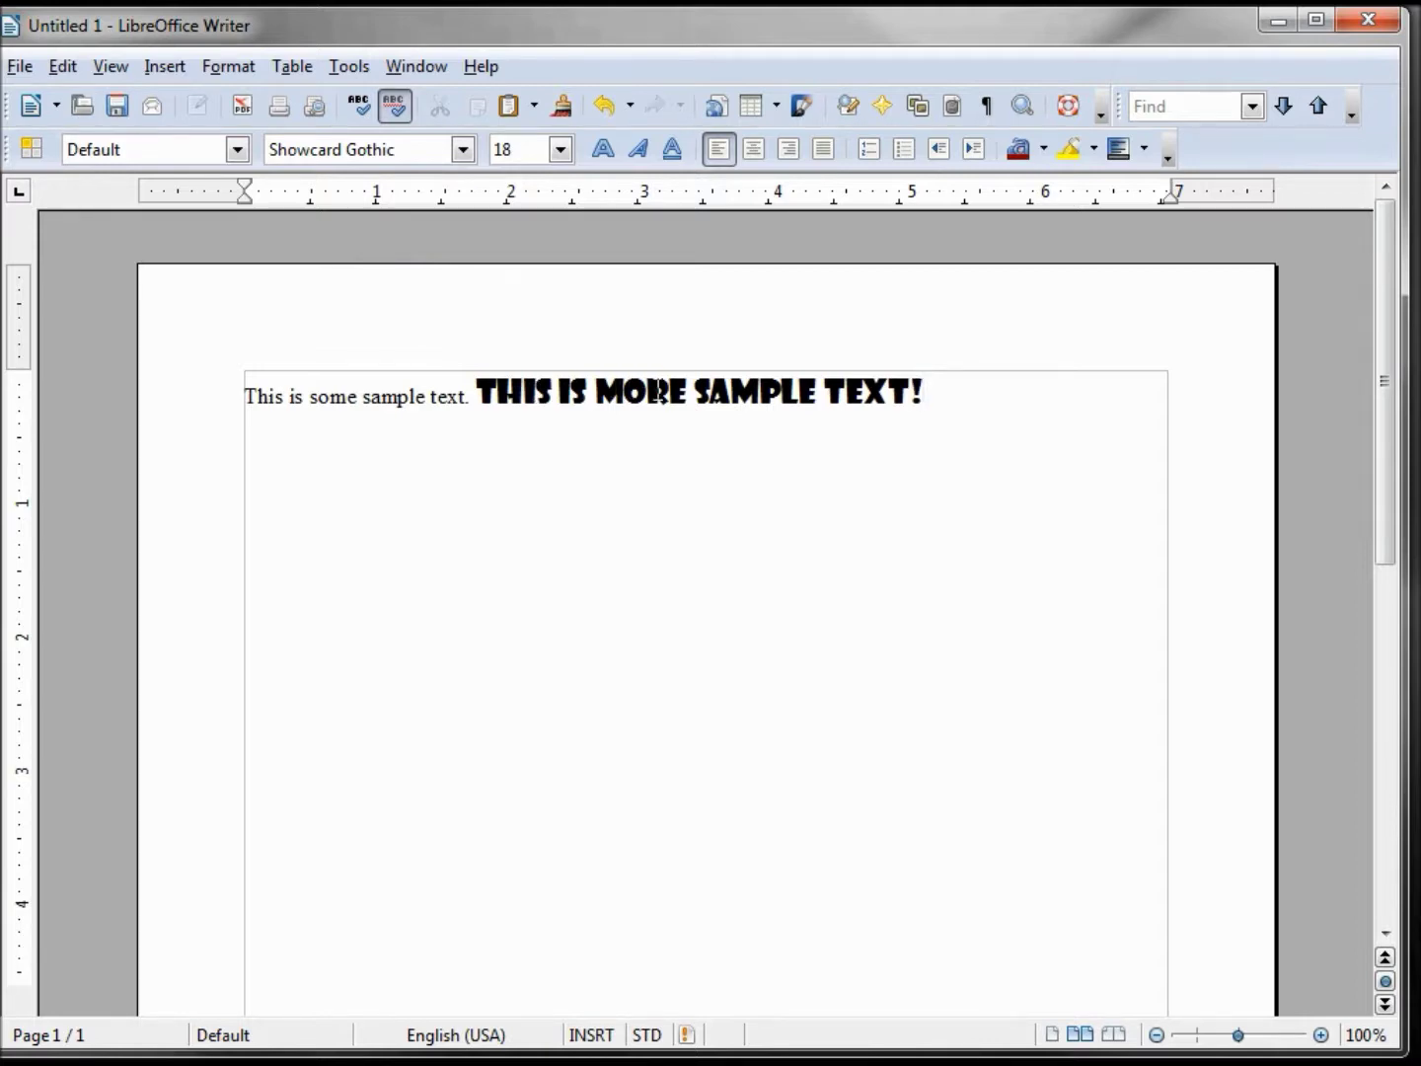
Step: Start a new line and return the font to 12-point Times New Roman
{"action": "key", "text": "Return"}
{"action": "left_click", "coordinate": [462, 150]}
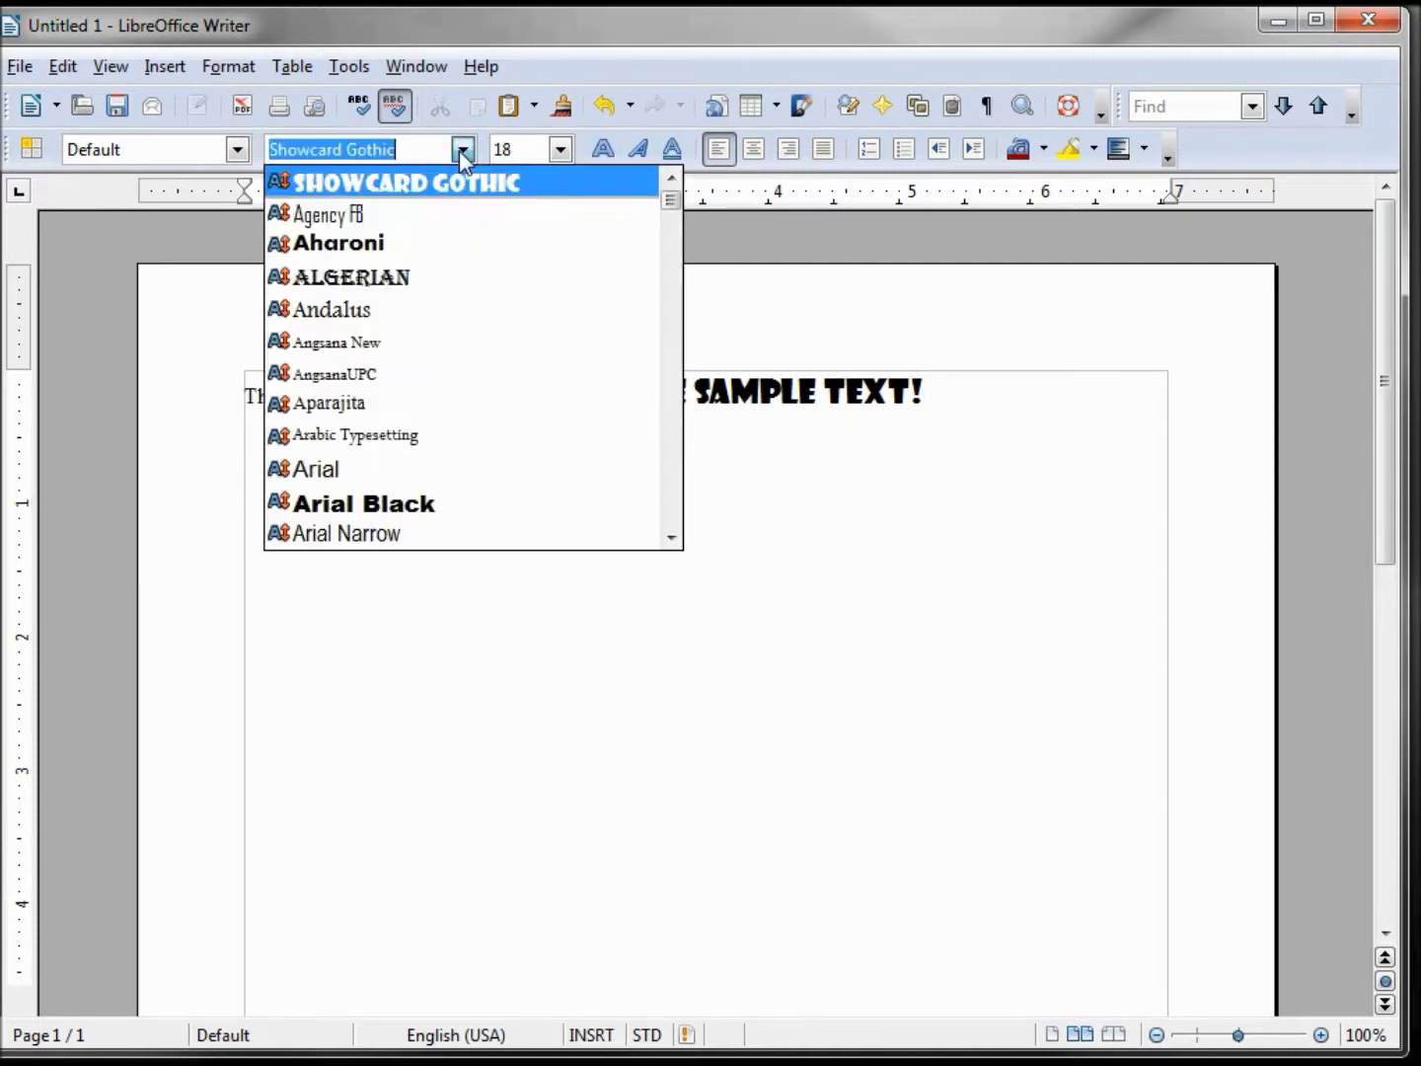
{"action": "left_click_drag", "start_coordinate": [677, 204], "coordinate": [677, 504]}
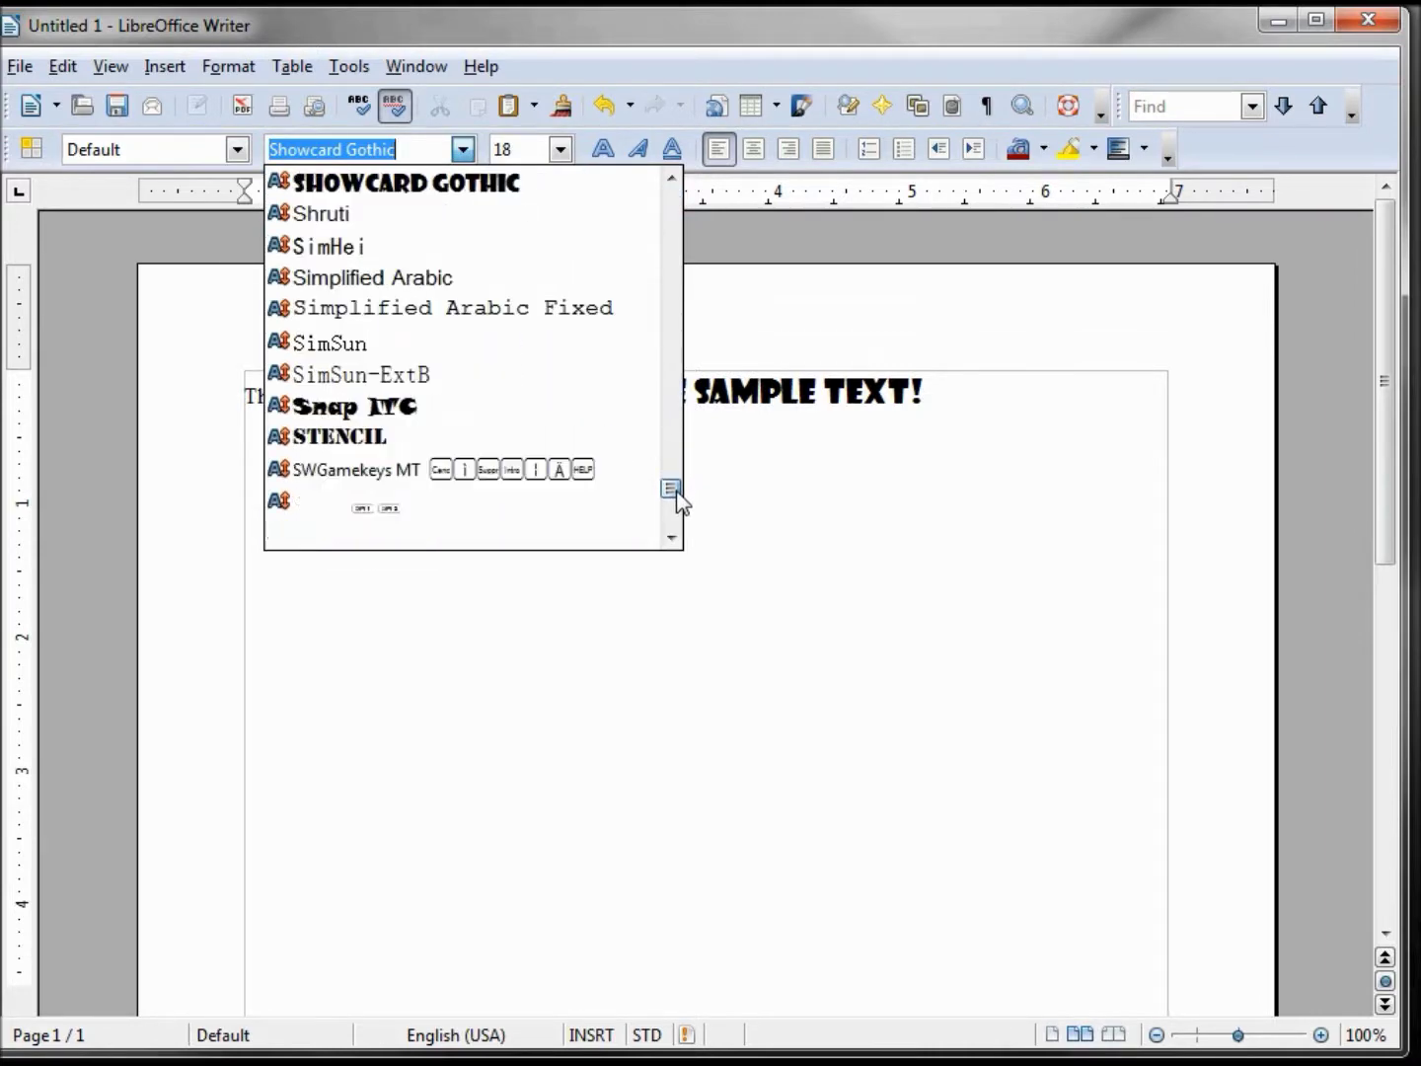
{"action": "left_click", "coordinate": [466, 471]}
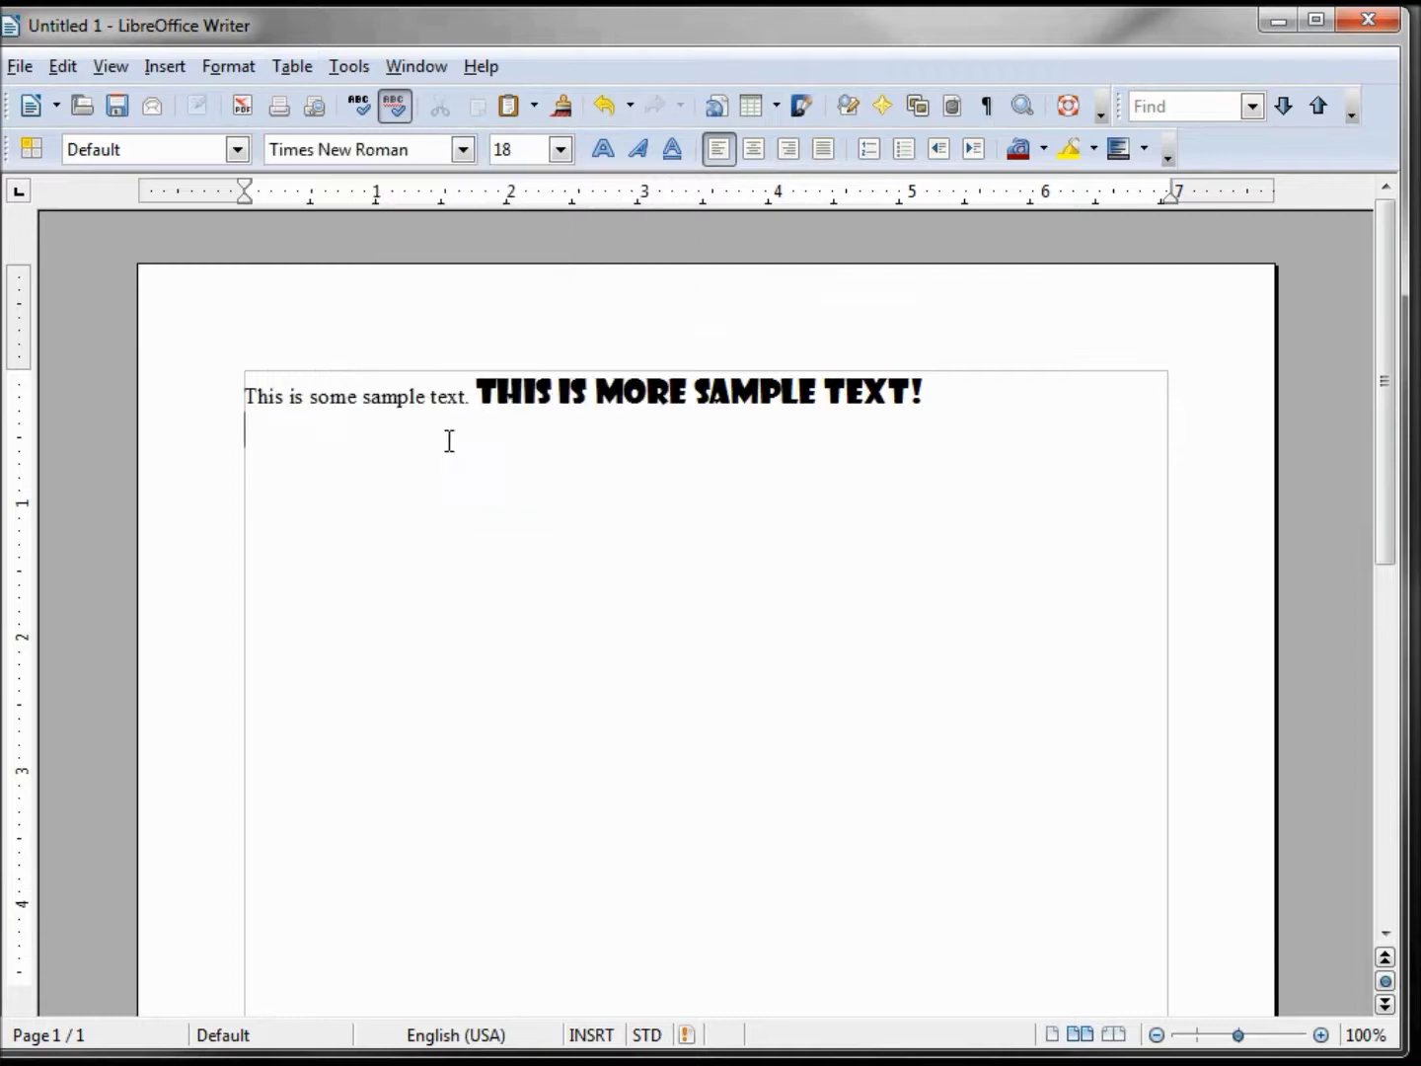
{"action": "left_click", "coordinate": [560, 149]}
{"action": "left_click", "coordinate": [521, 192]}
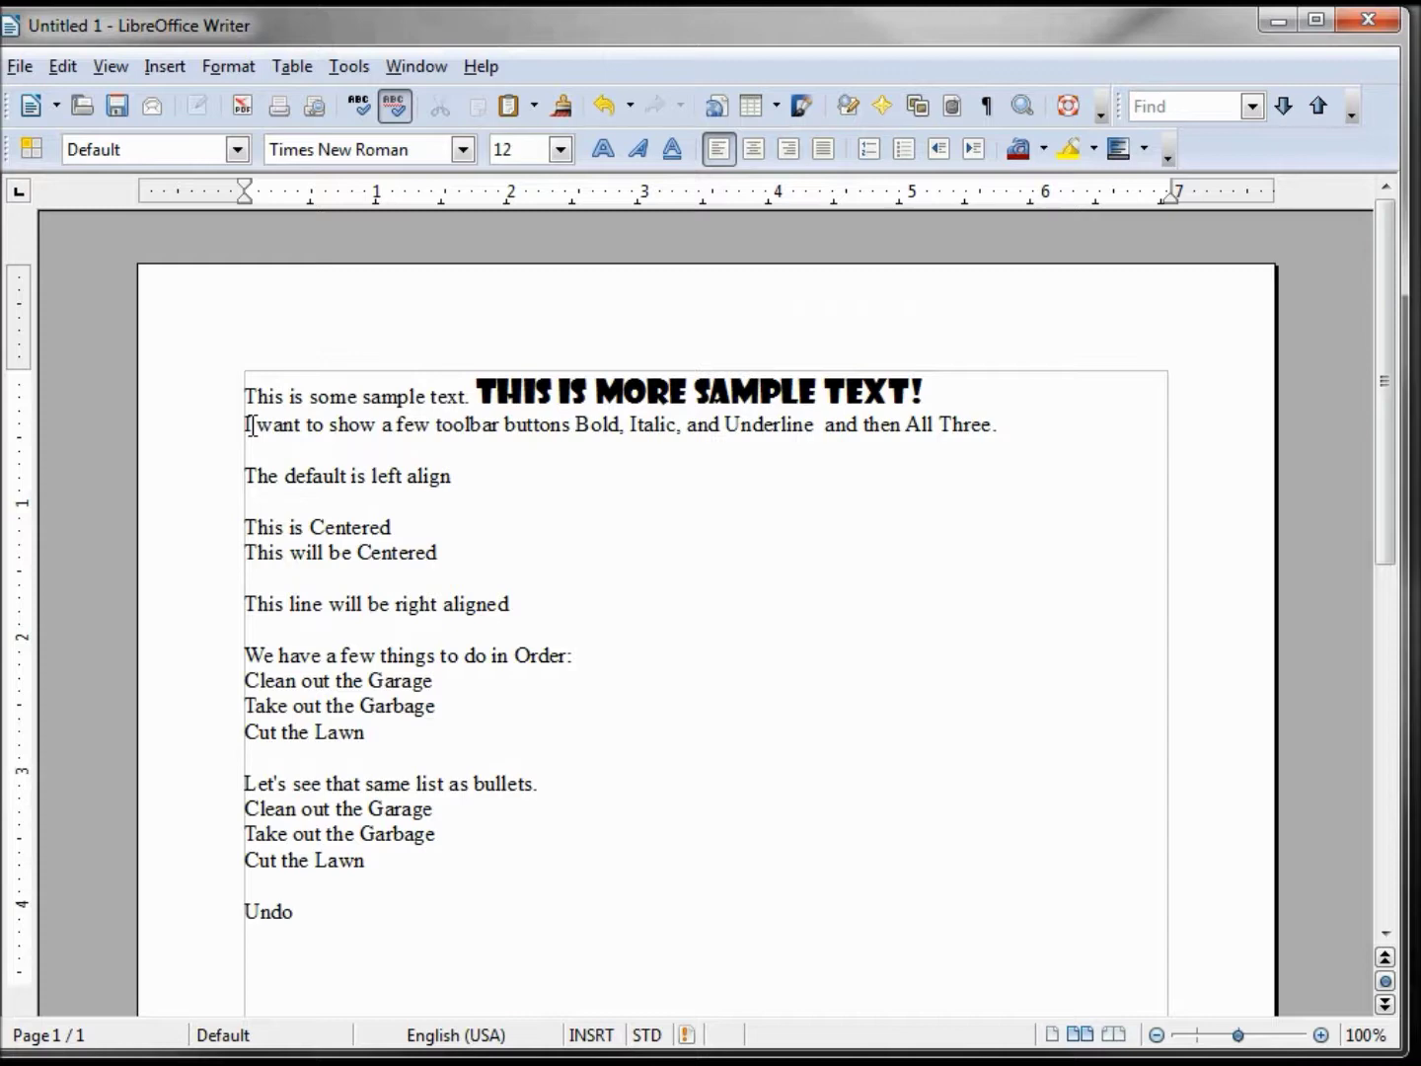
Step: Insert an empty line and make the word 'Bold' bold
{"action": "key", "text": "Return"}
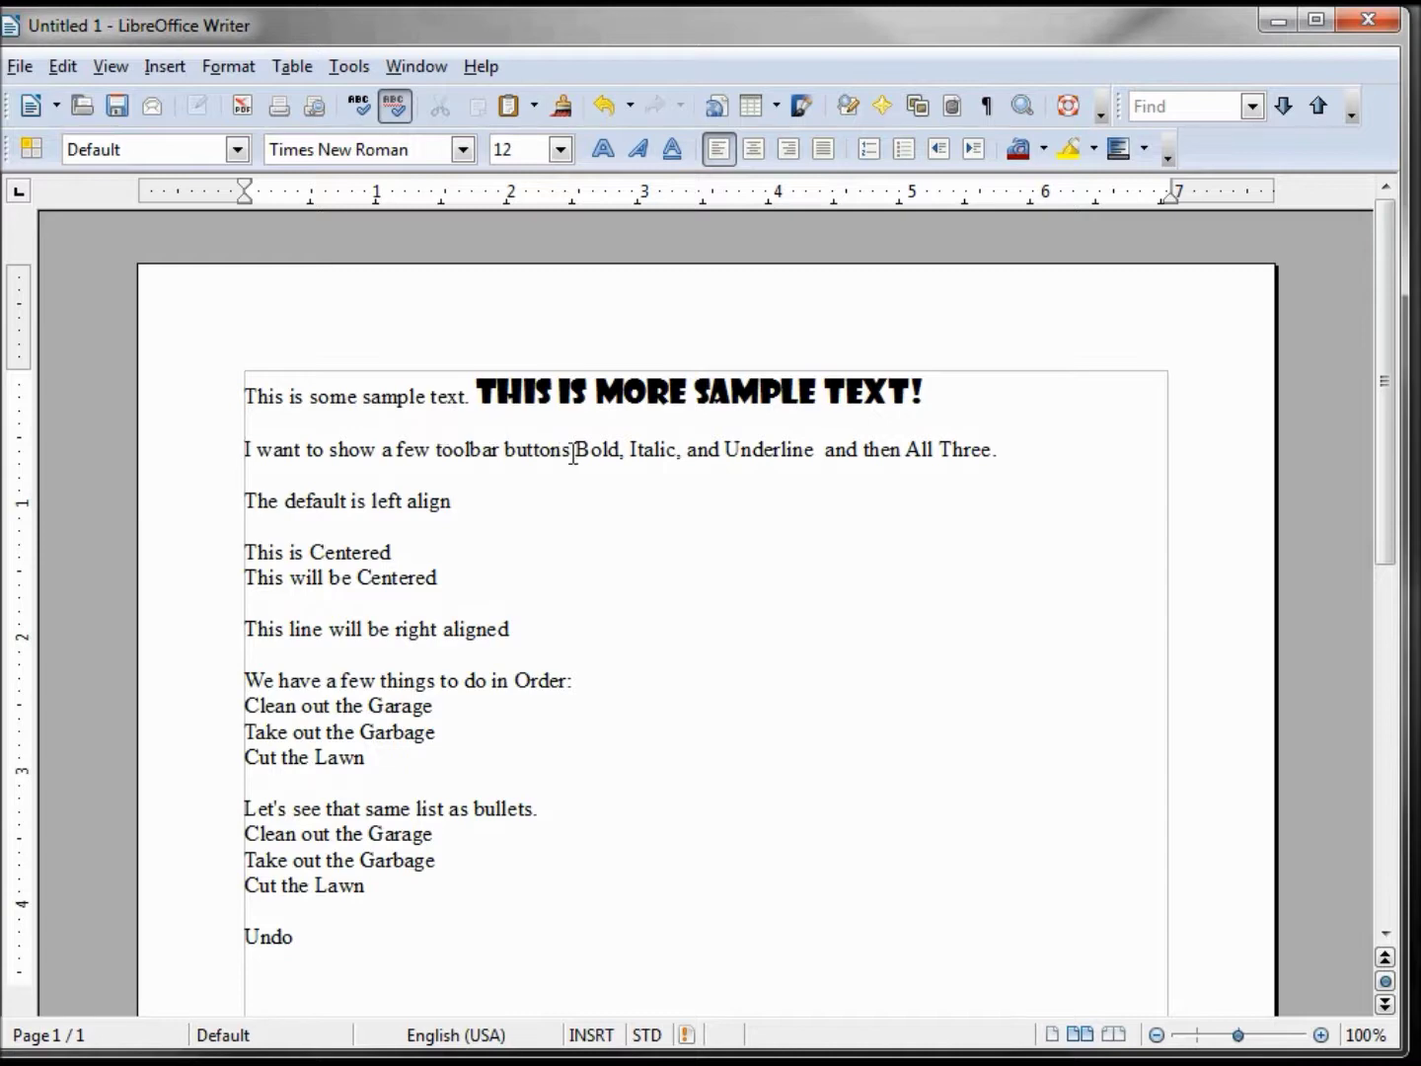
{"action": "left_click_drag", "start_coordinate": [575, 449], "coordinate": [622, 450]}
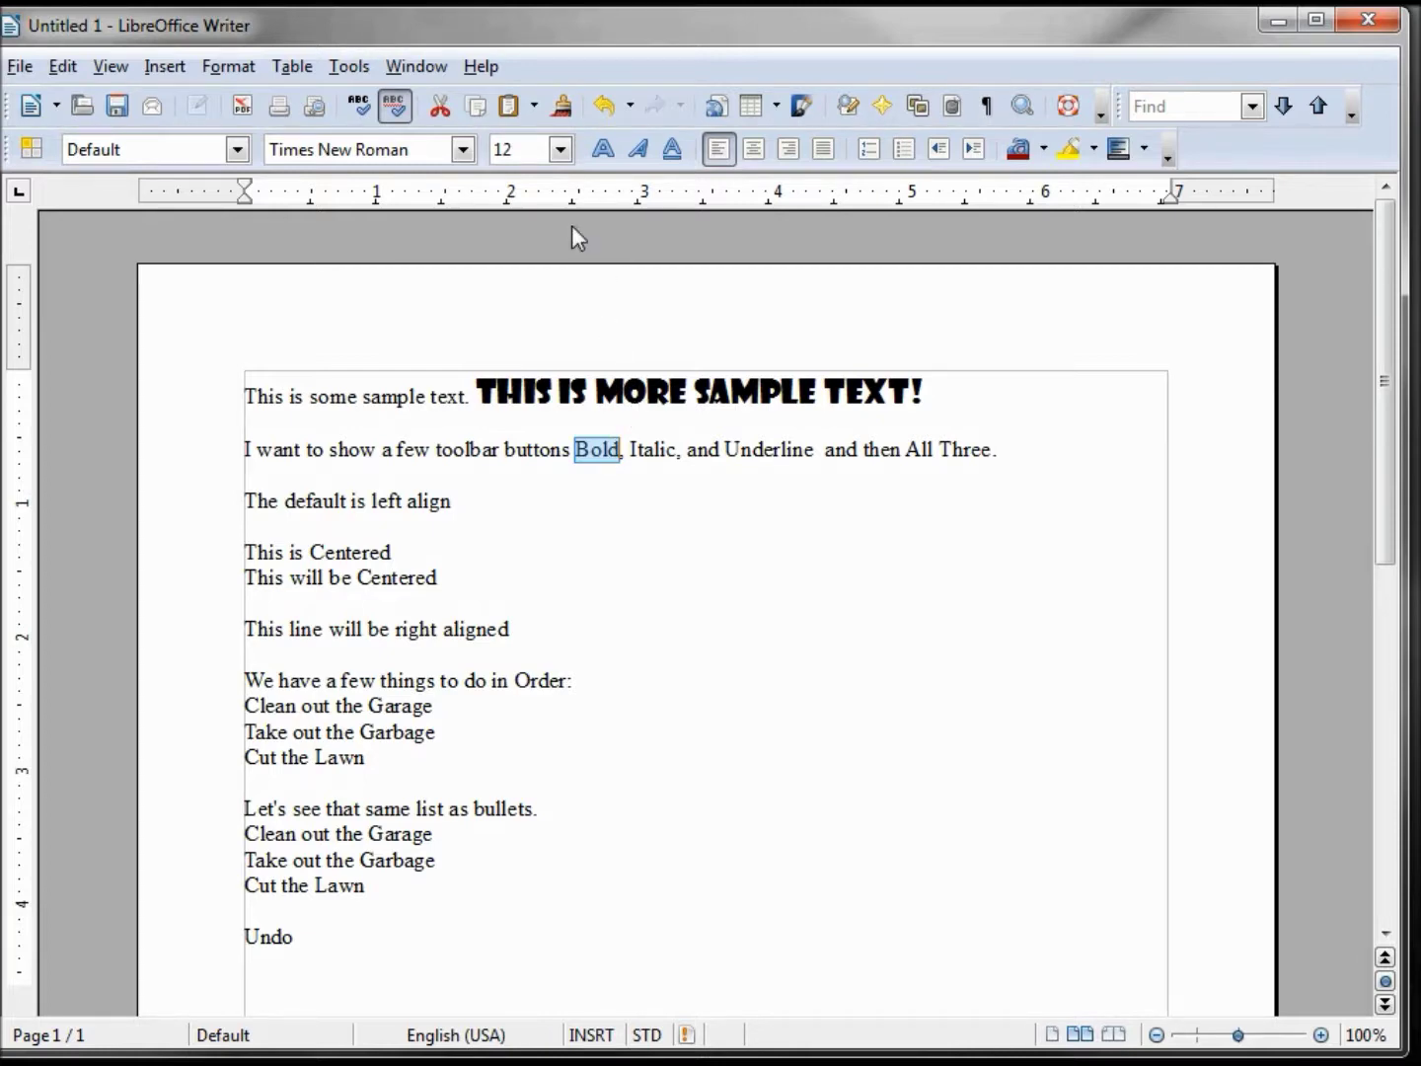
{"action": "left_click", "coordinate": [602, 149]}
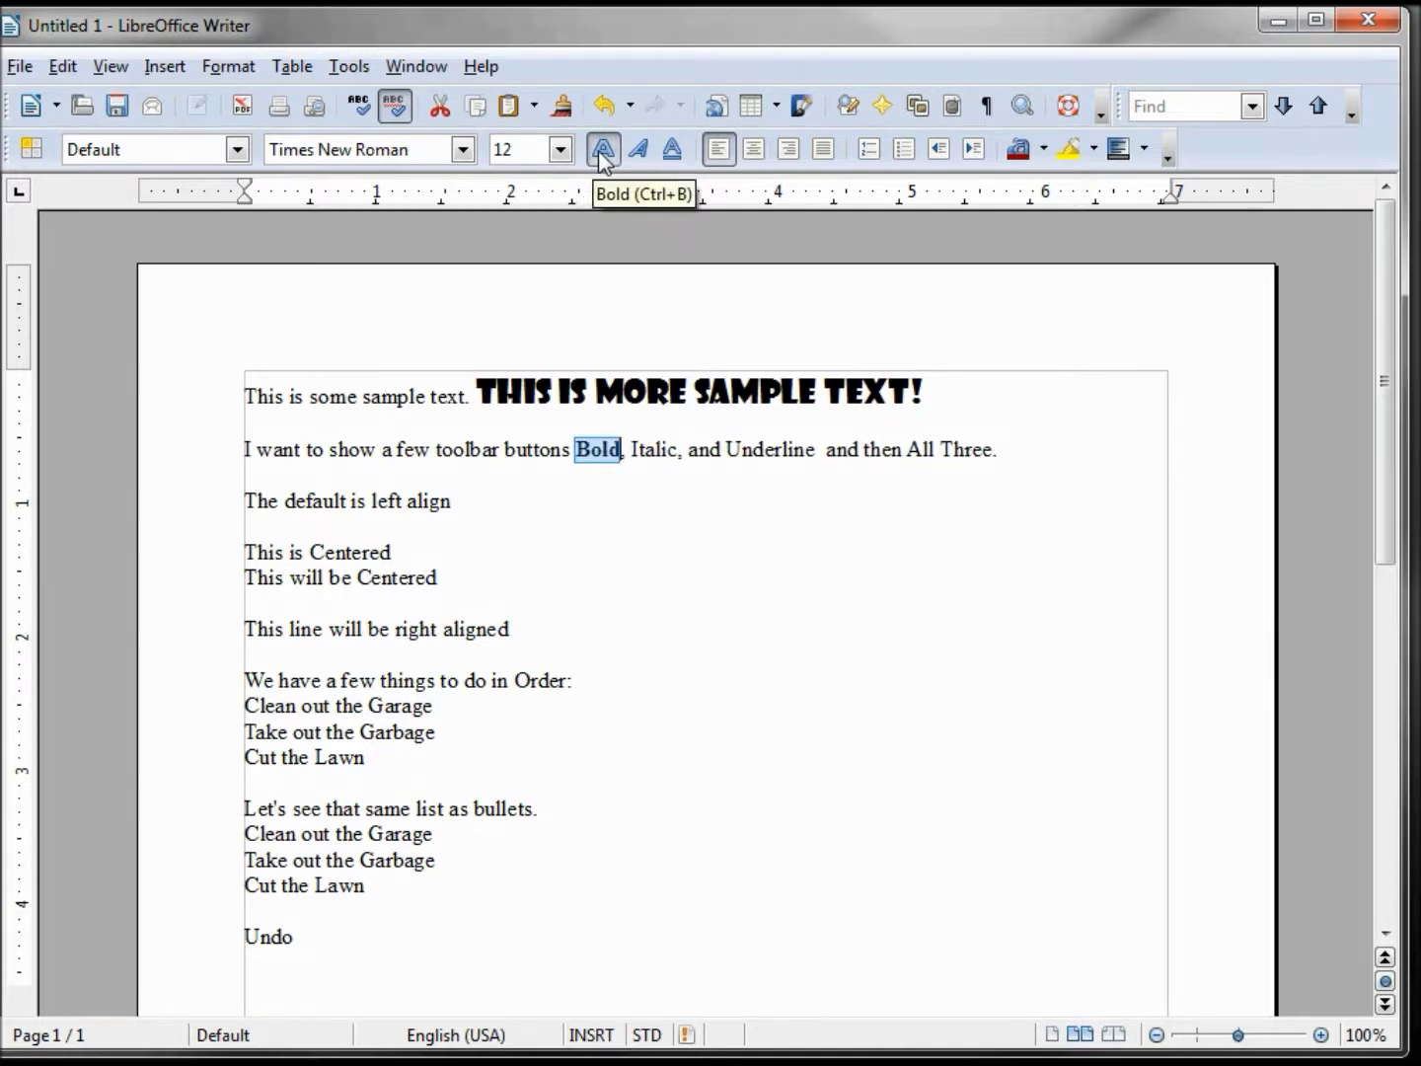
Step: Italicize the word 'Italic' and start deleting the plain word 'Underline'
{"action": "left_click", "coordinate": [632, 449]}
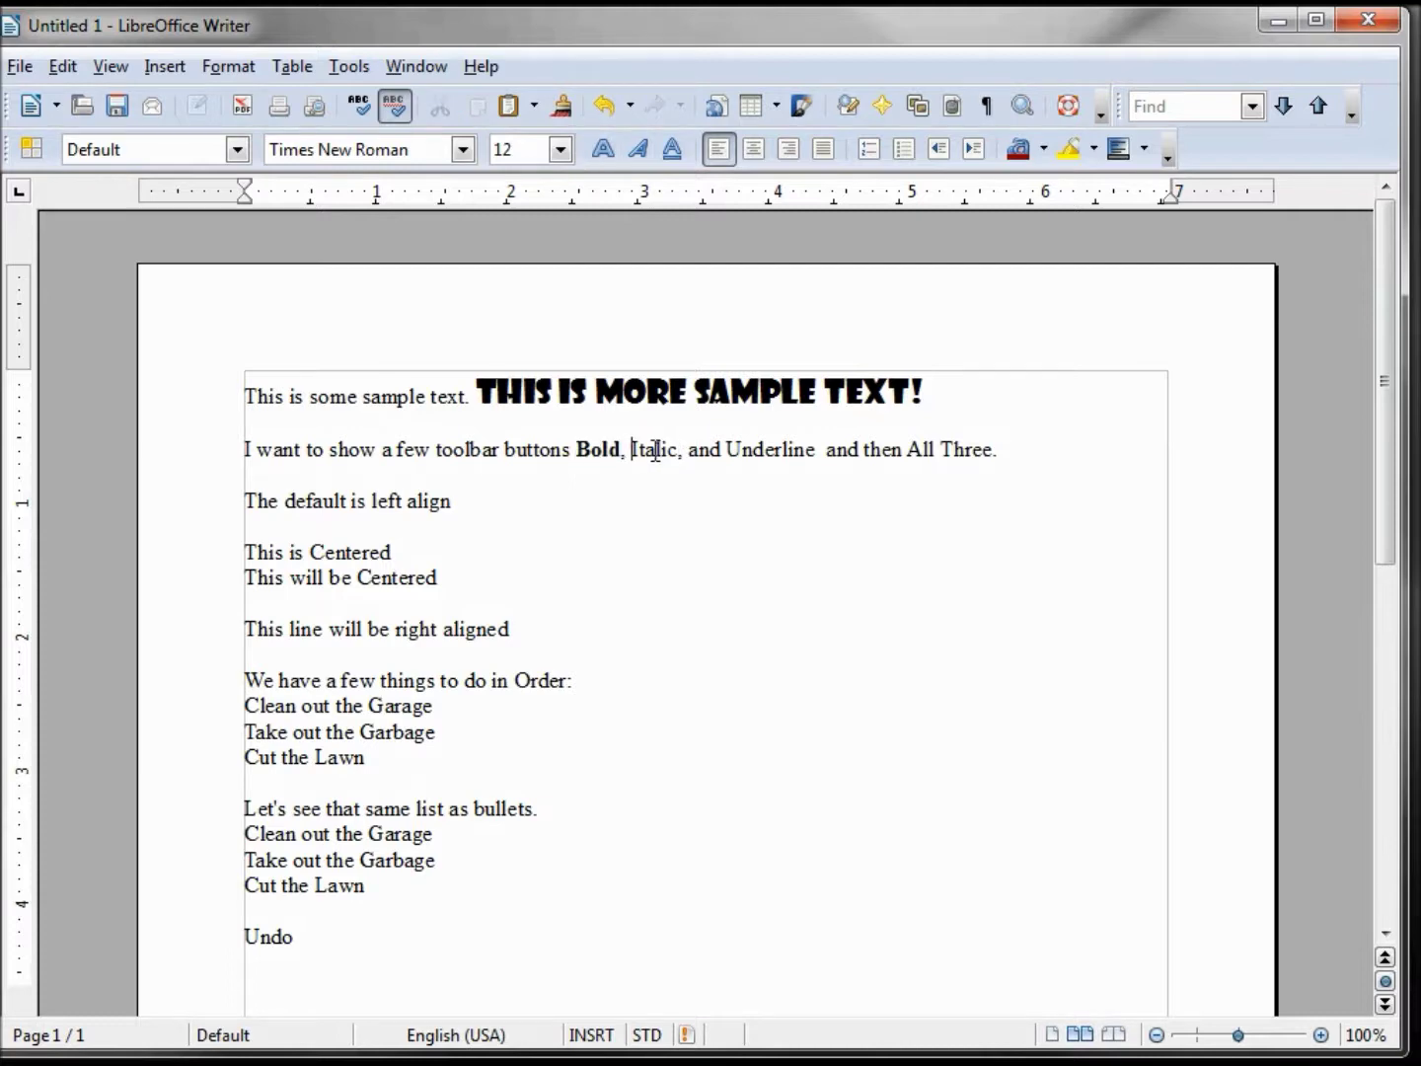
{"action": "double_click", "coordinate": [656, 450]}
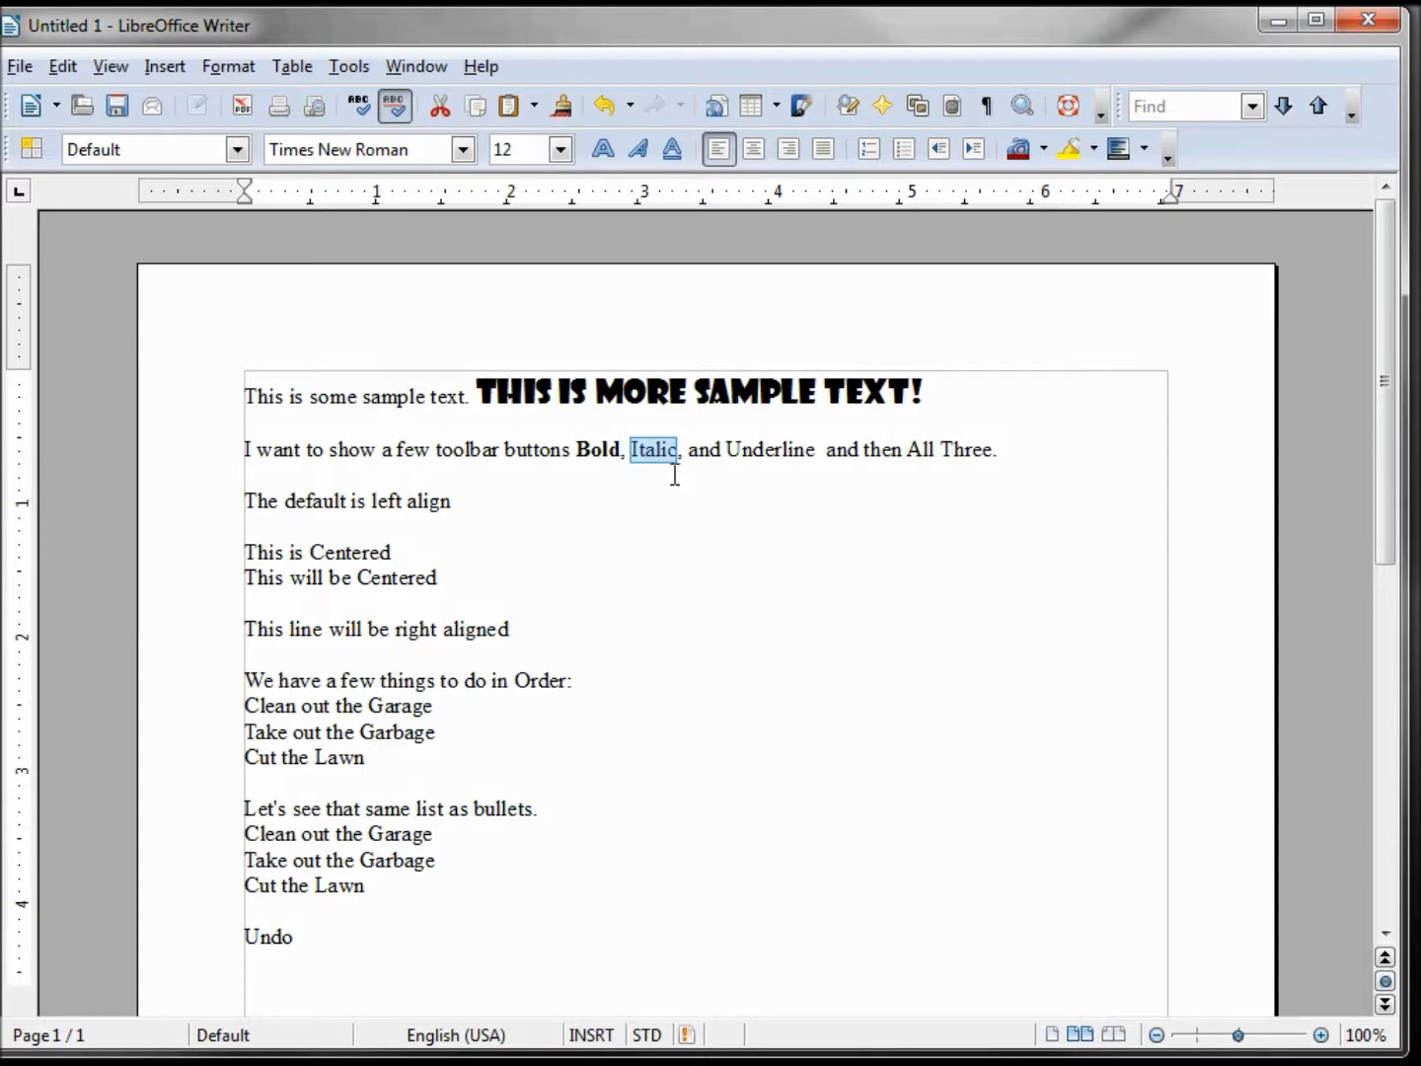
{"action": "left_click", "coordinate": [639, 149]}
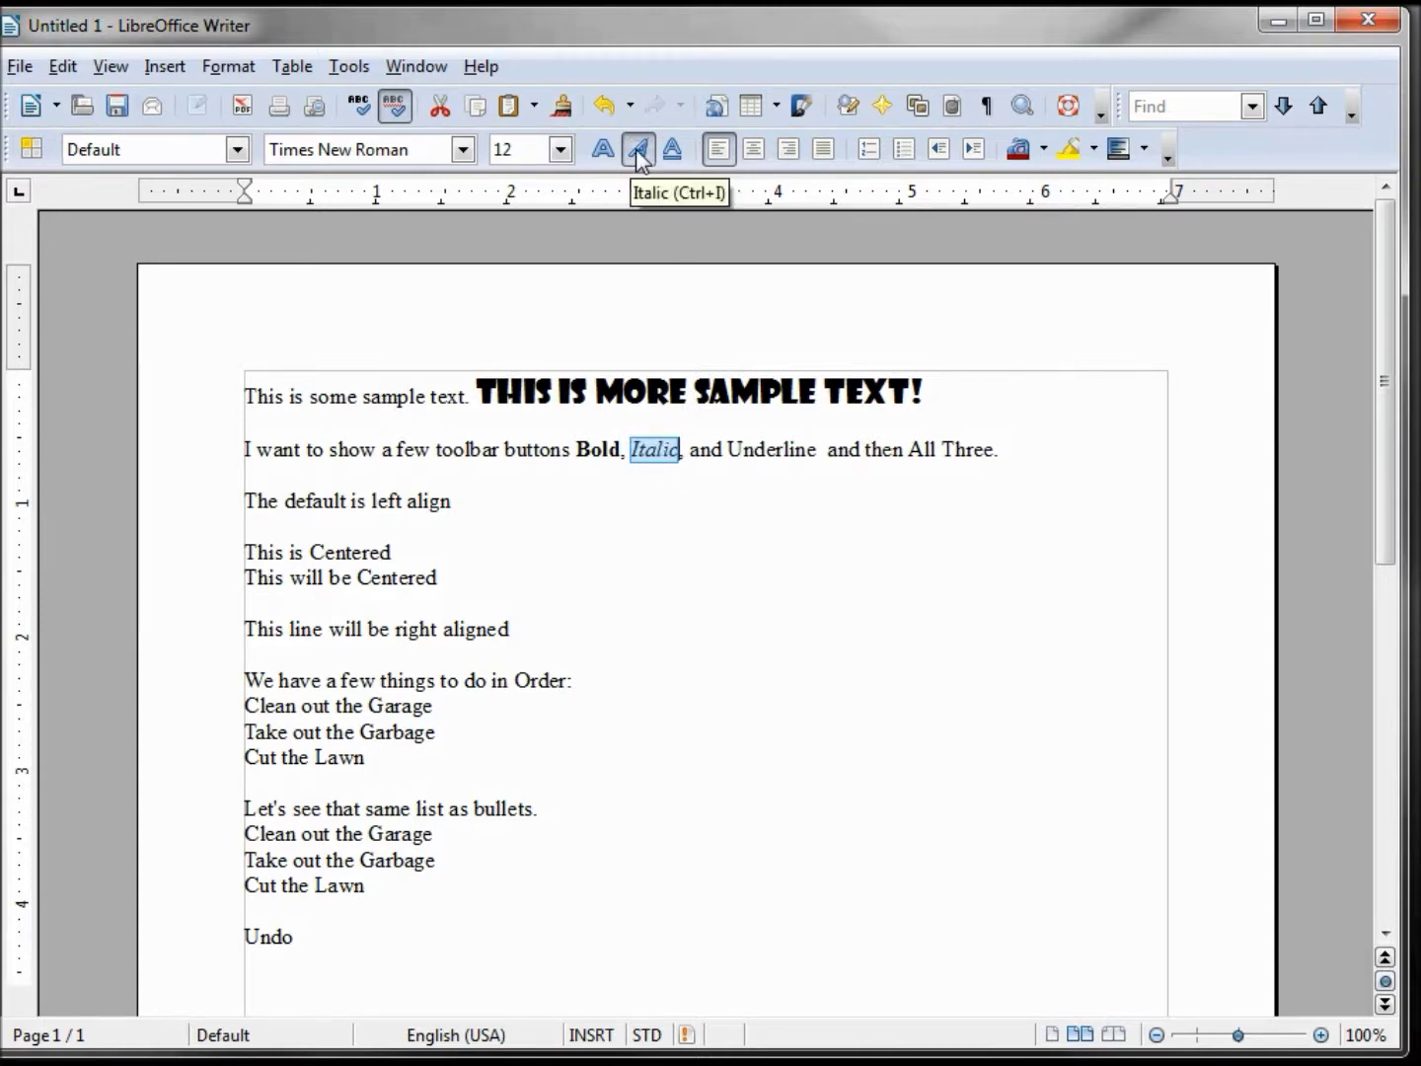
{"action": "left_click", "coordinate": [726, 450]}
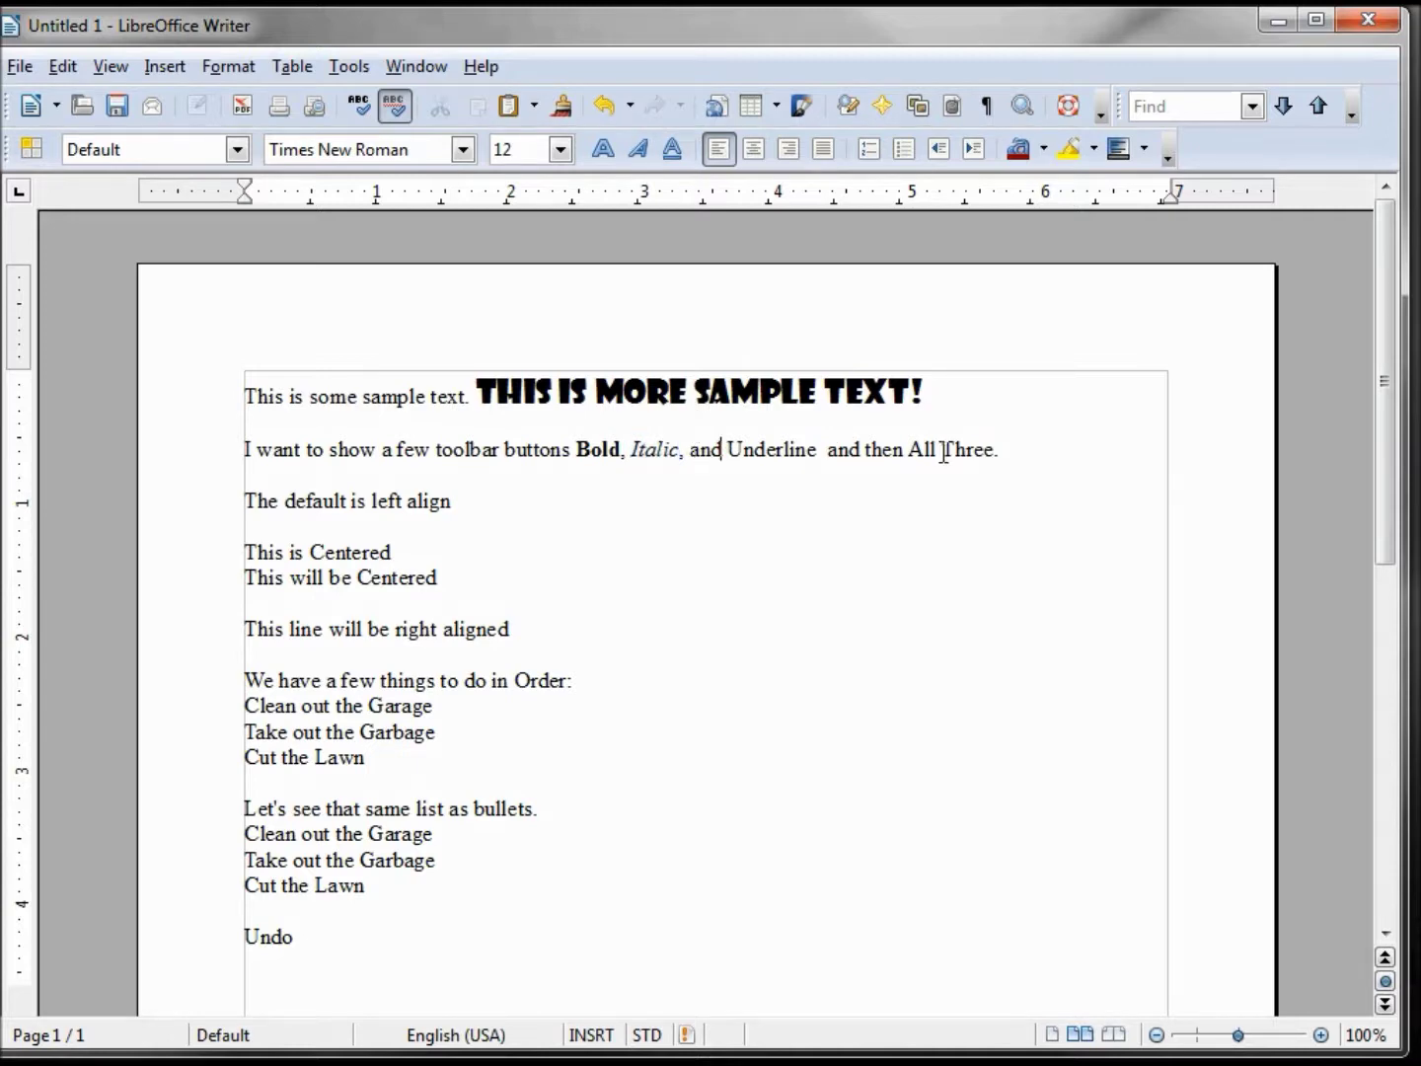
{"action": "key", "text": "Delete"}
{"action": "key", "text": "Delete"}
Step: Retype 'Underline' with underlining on, then switch underlining back off
{"action": "key", "text": "Delete"}
{"action": "key", "text": "Delete"}
{"action": "key", "text": "Delete"}
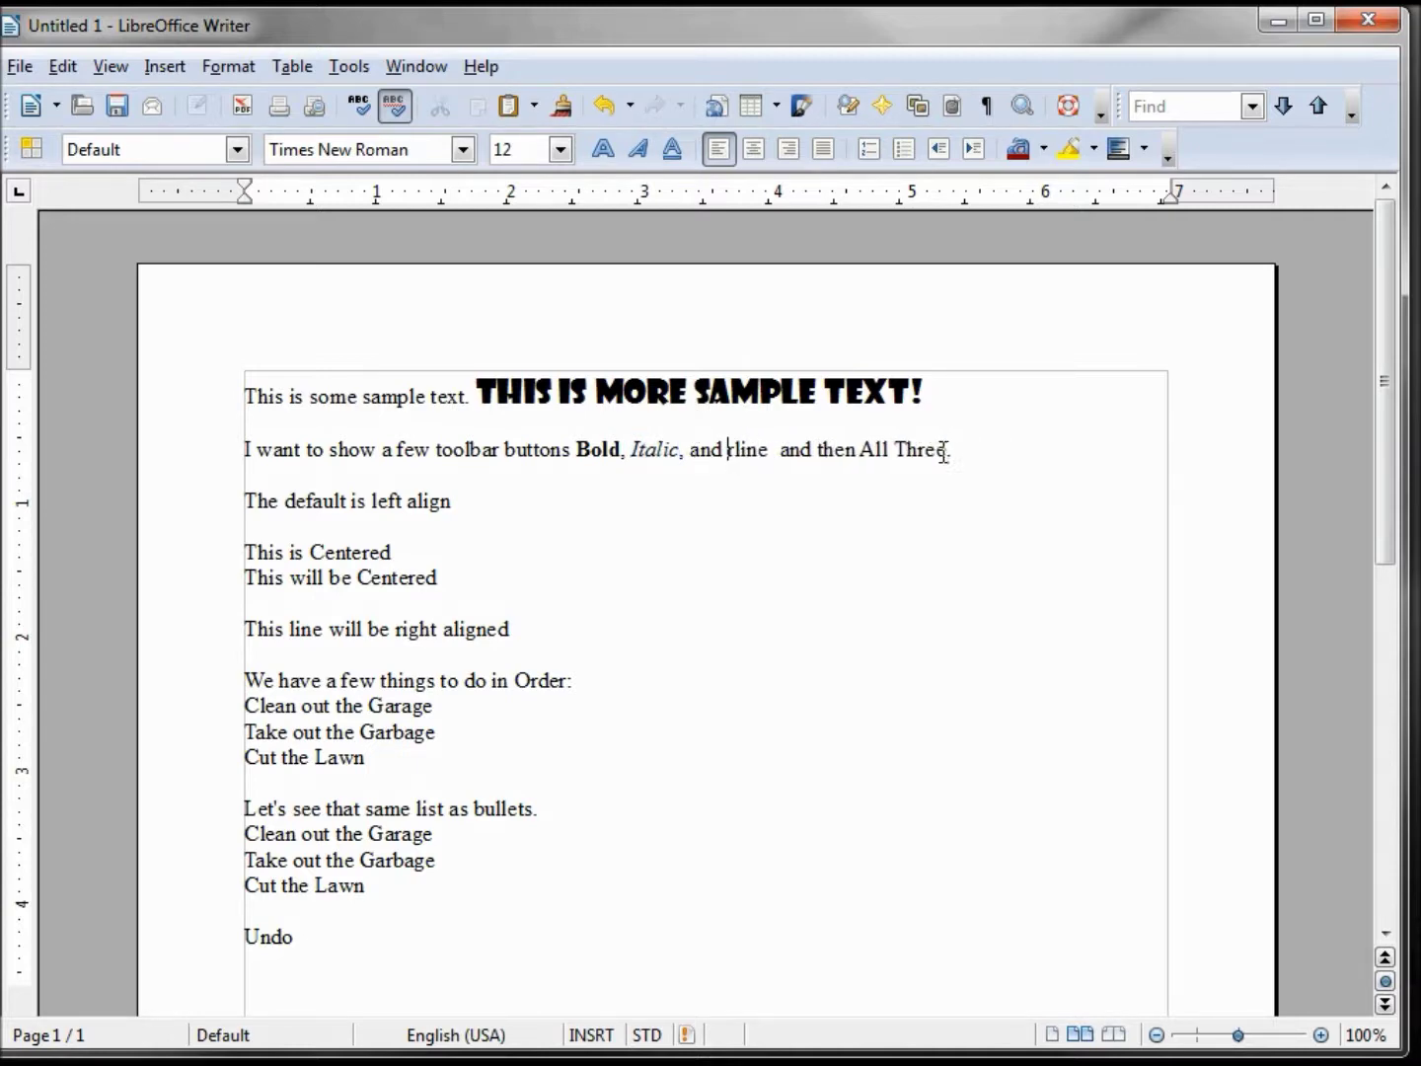
{"action": "key", "text": "Delete"}
{"action": "key", "text": "Delete"}
{"action": "key", "text": "Delete"}
{"action": "key", "text": "Delete"}
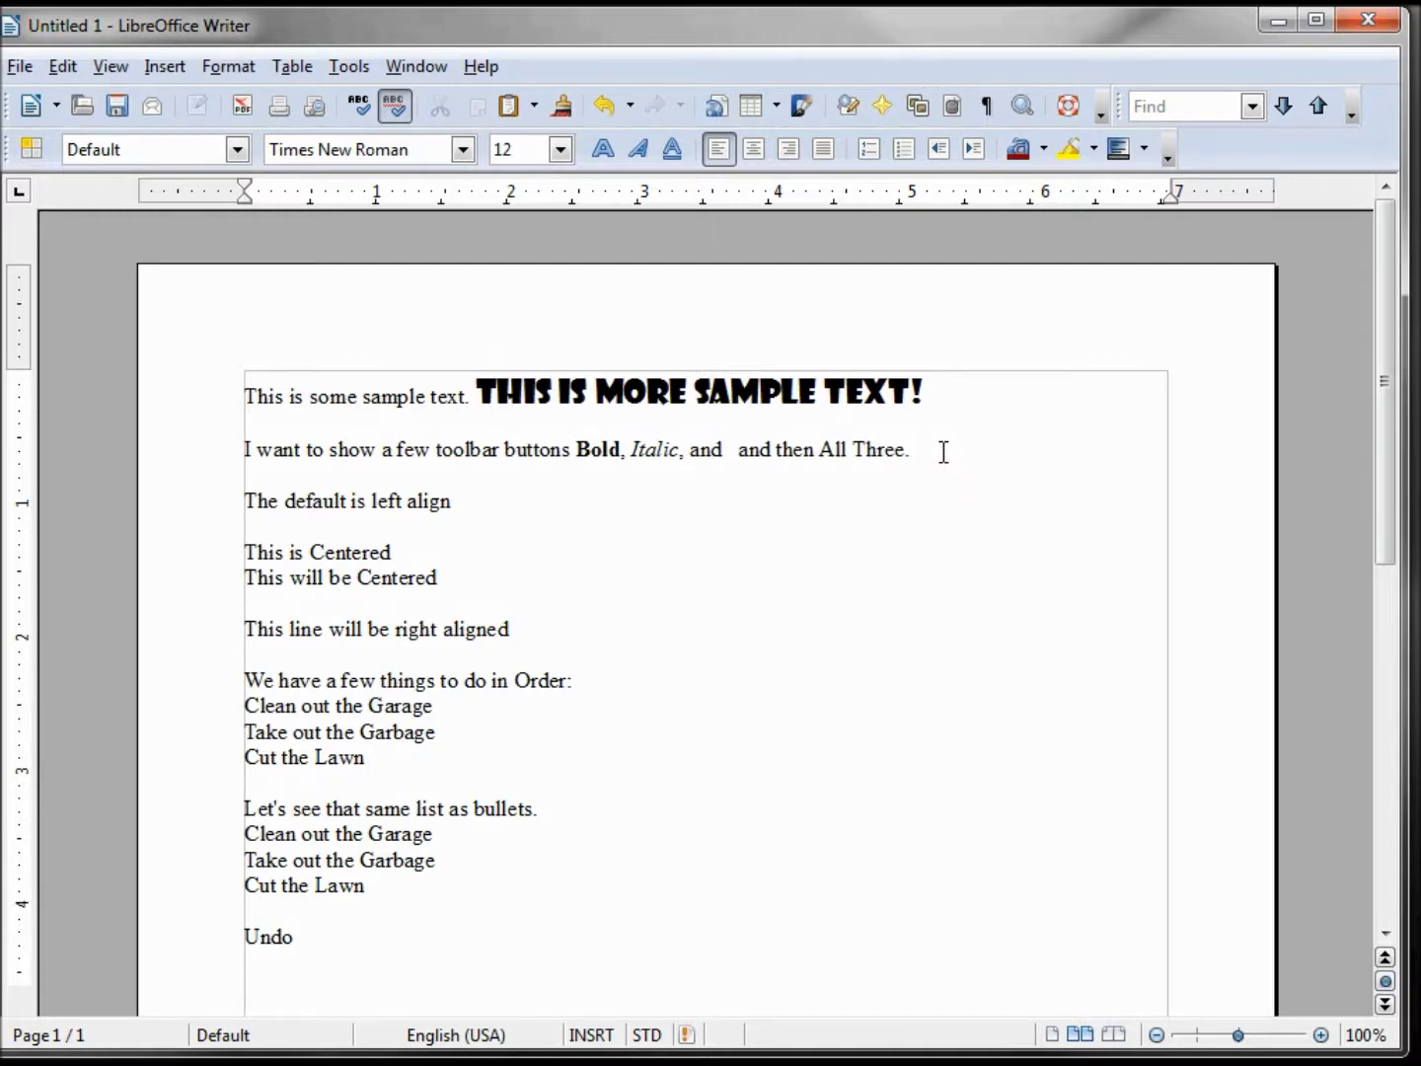
{"action": "left_click", "coordinate": [675, 148]}
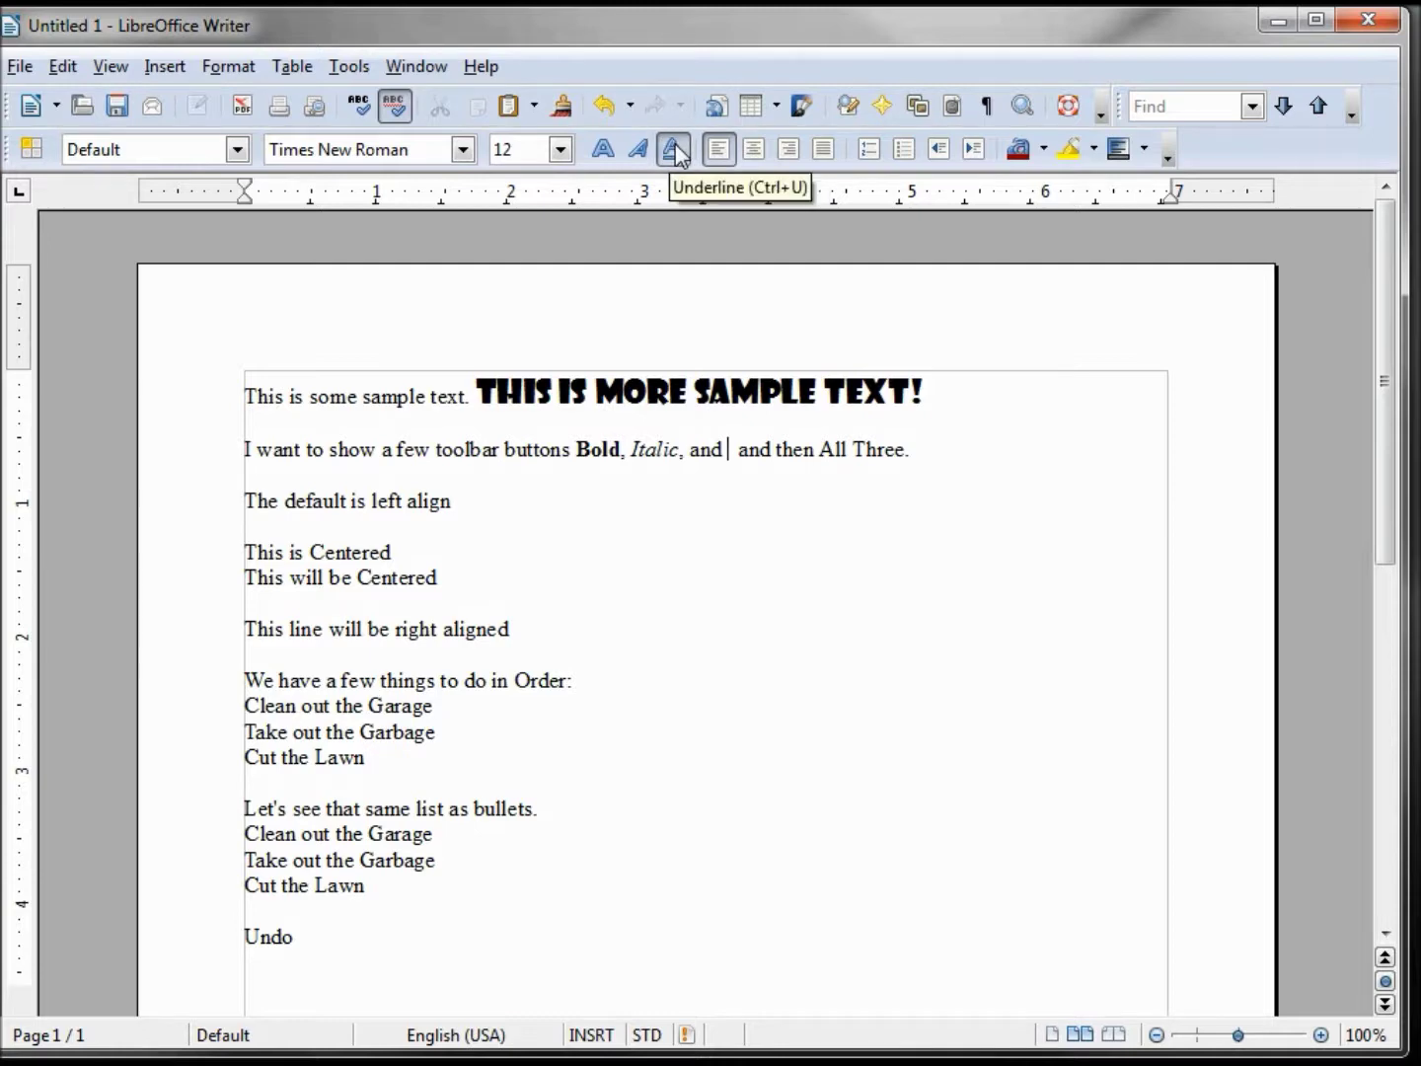
{"action": "type", "text": "Underline"}
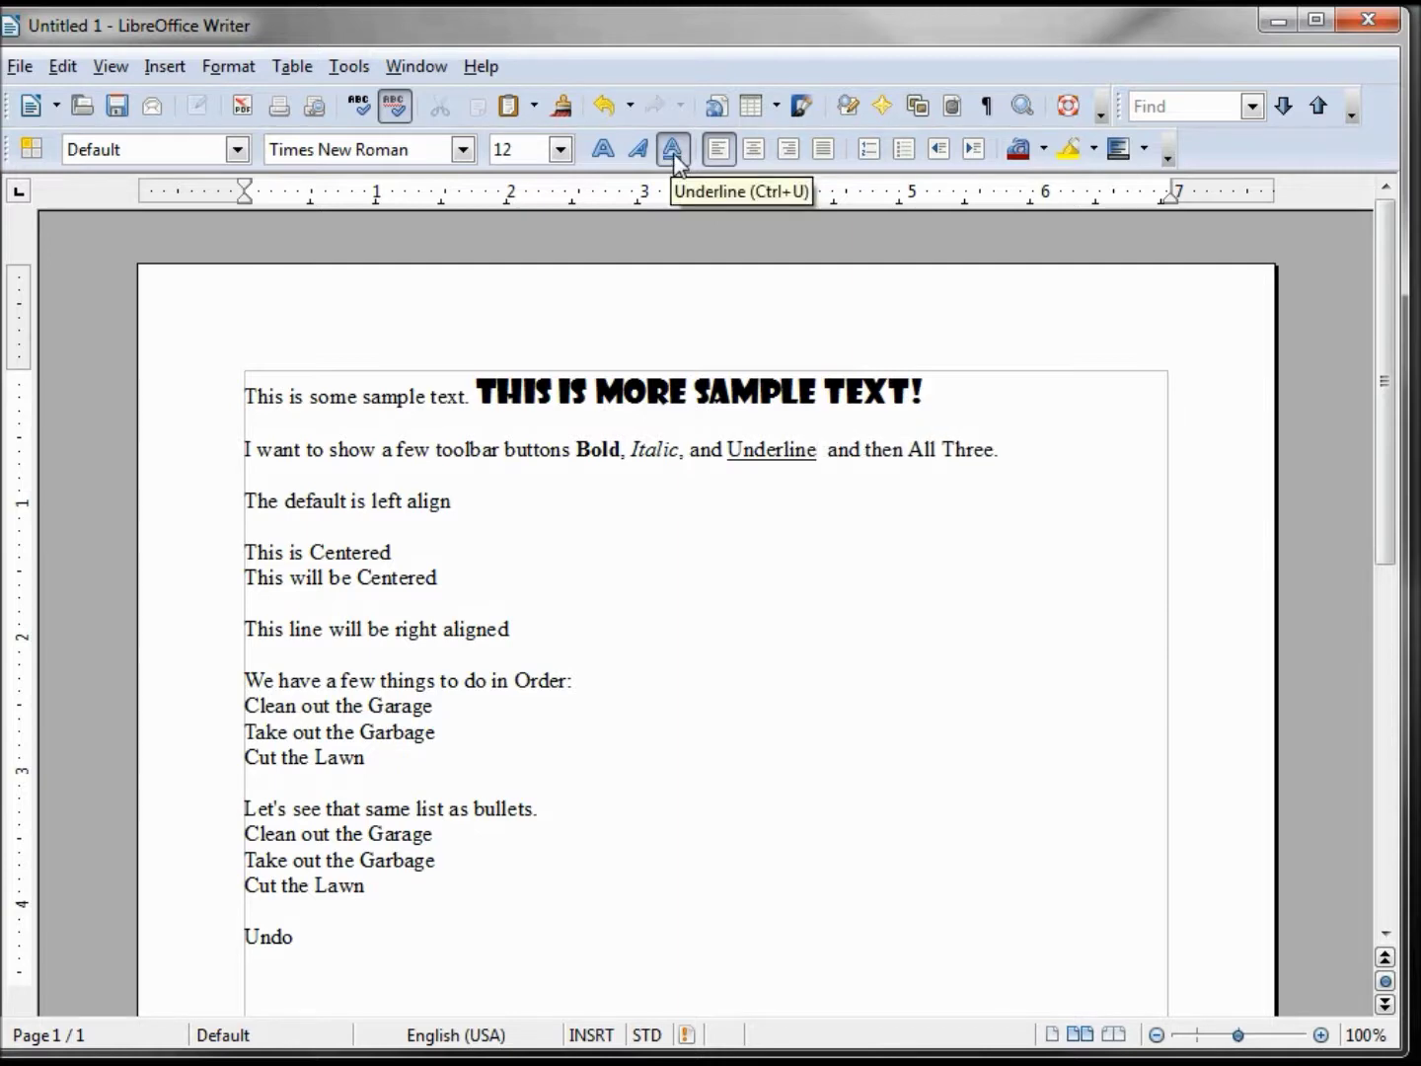
{"action": "left_click", "coordinate": [675, 149]}
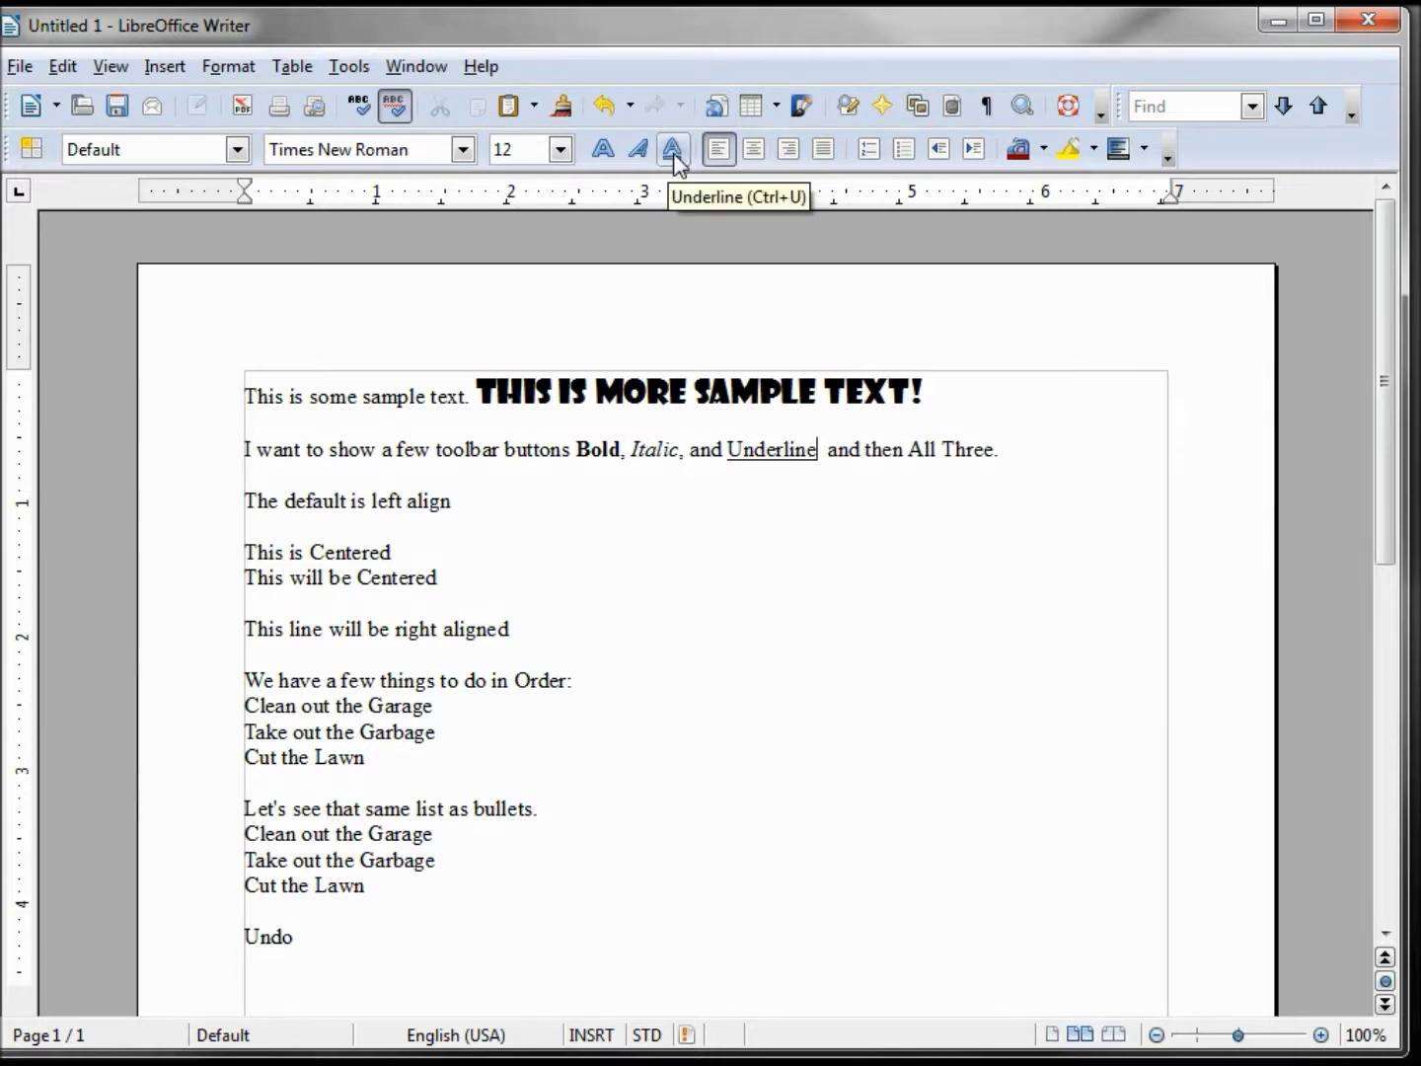
{"action": "left_click", "coordinate": [653, 450]}
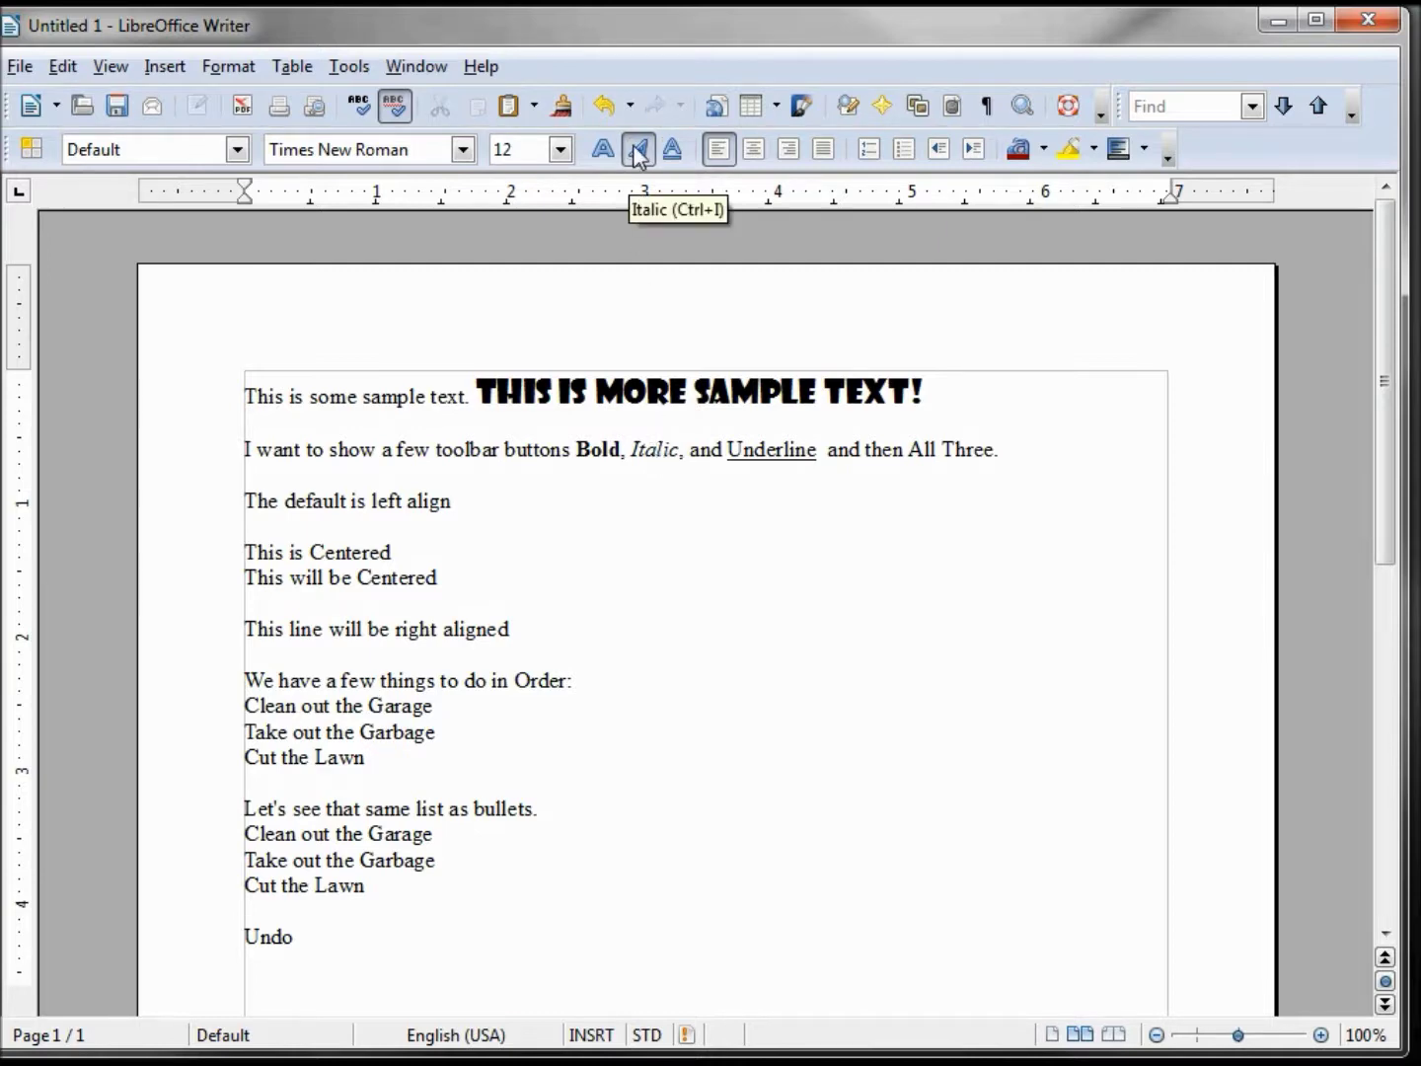
Step: Apply bold, italic and underline to the words 'All Three' ending the toolbar sentence
{"action": "left_click", "coordinate": [598, 449]}
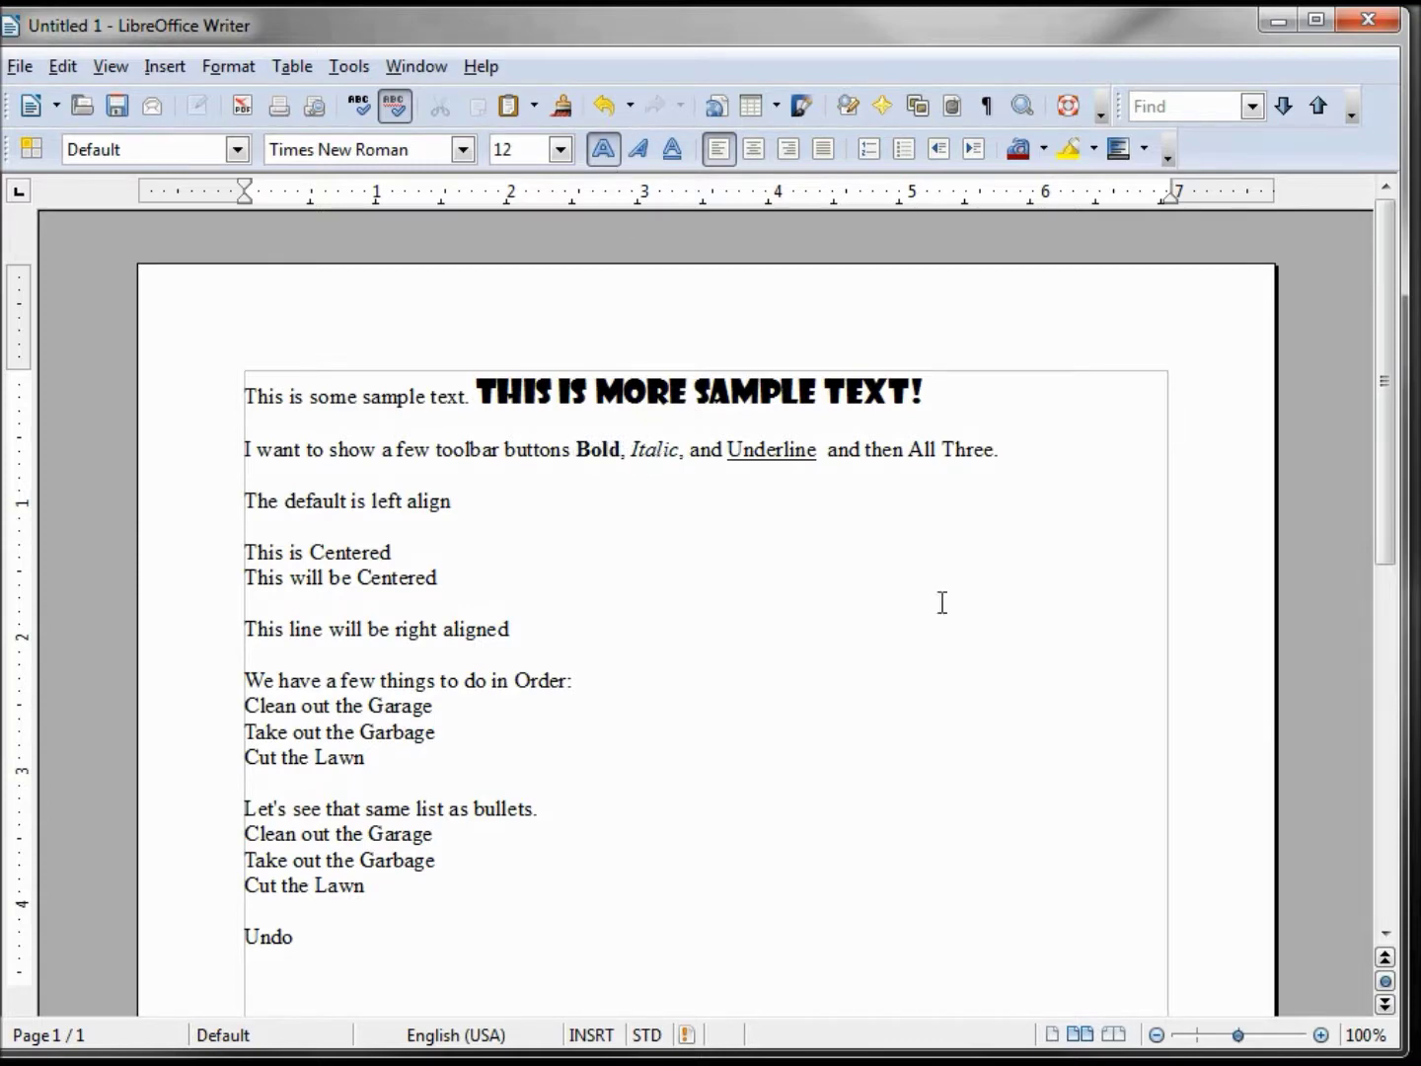
{"action": "left_click", "coordinate": [908, 449]}
{"action": "left_click_drag", "start_coordinate": [909, 450], "coordinate": [993, 450]}
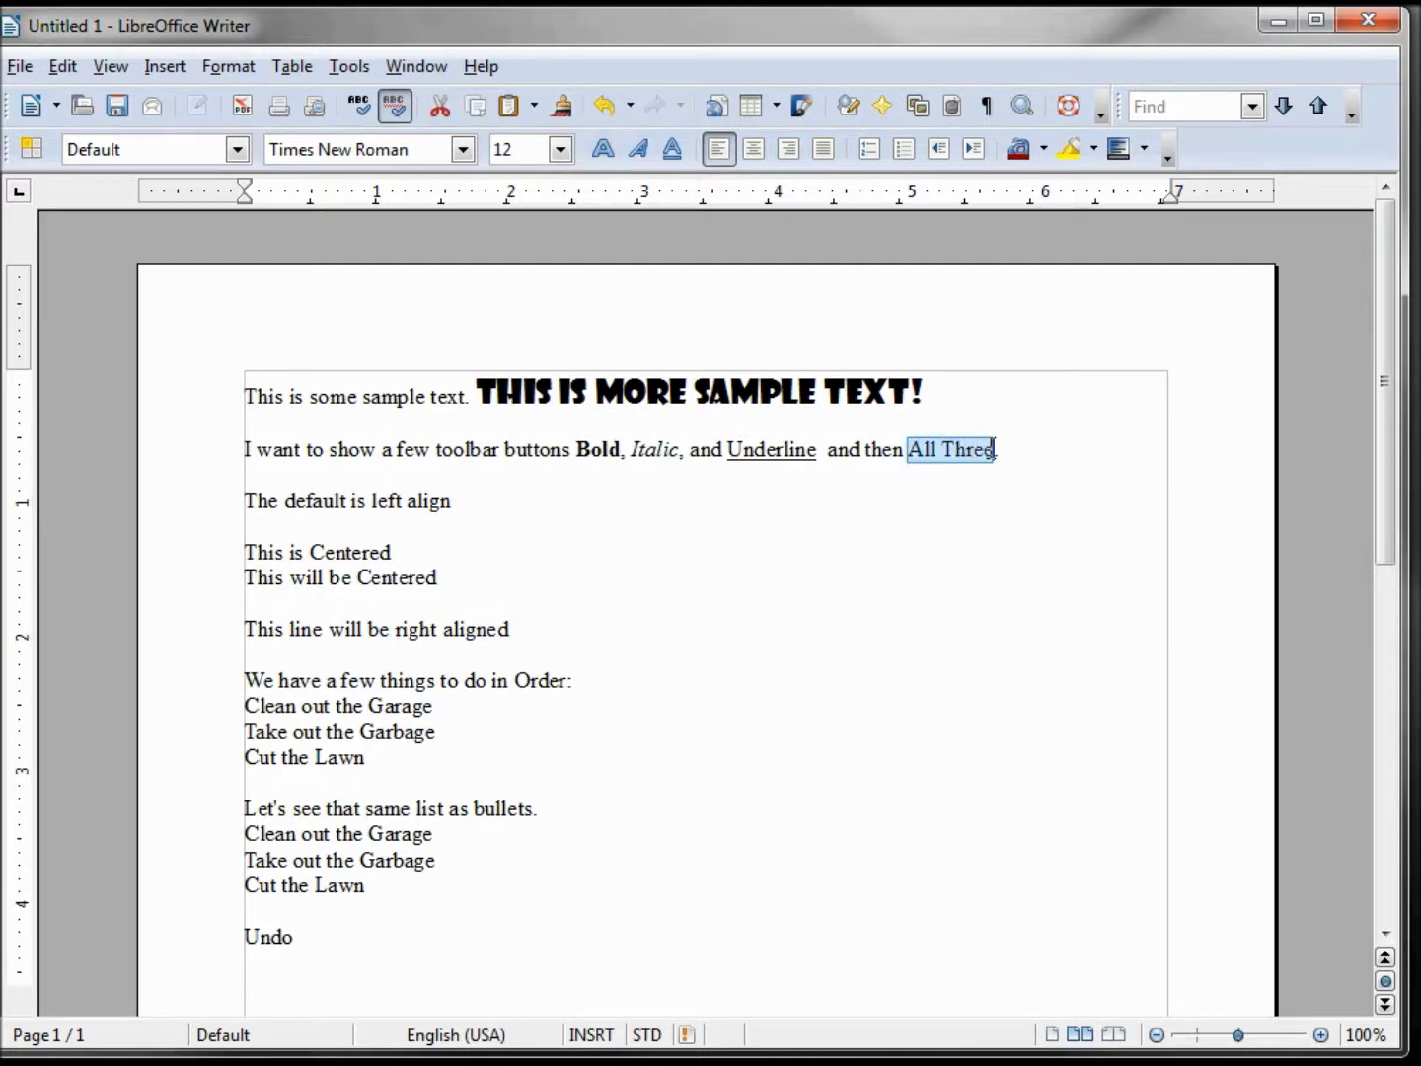
{"action": "left_click", "coordinate": [603, 149]}
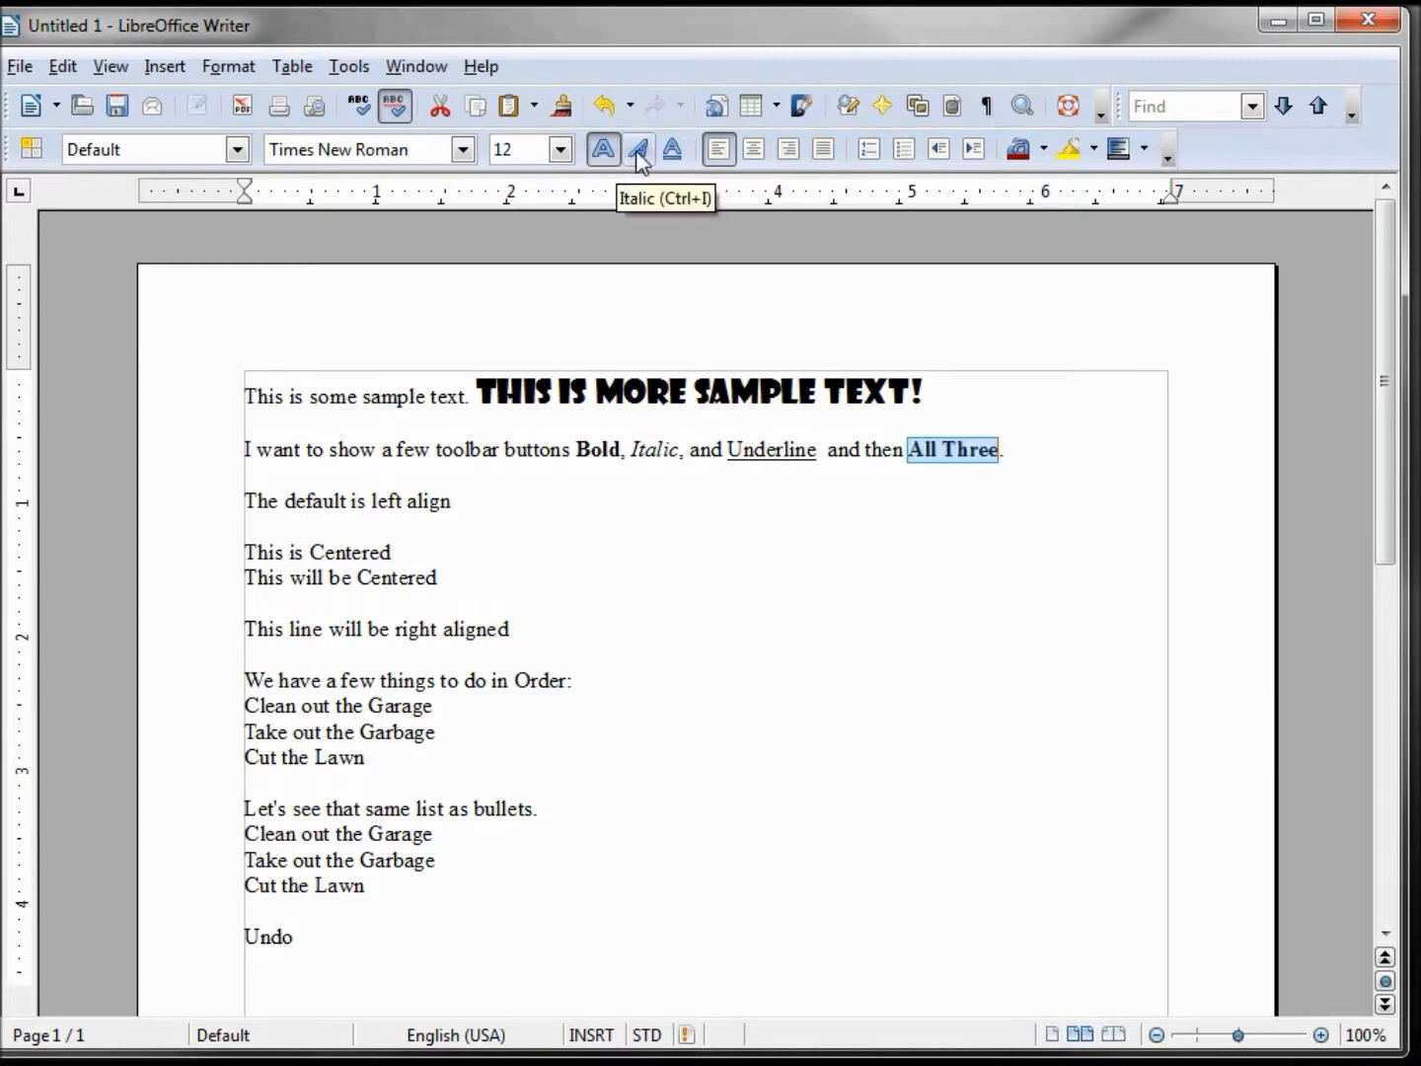
{"action": "left_click", "coordinate": [638, 156]}
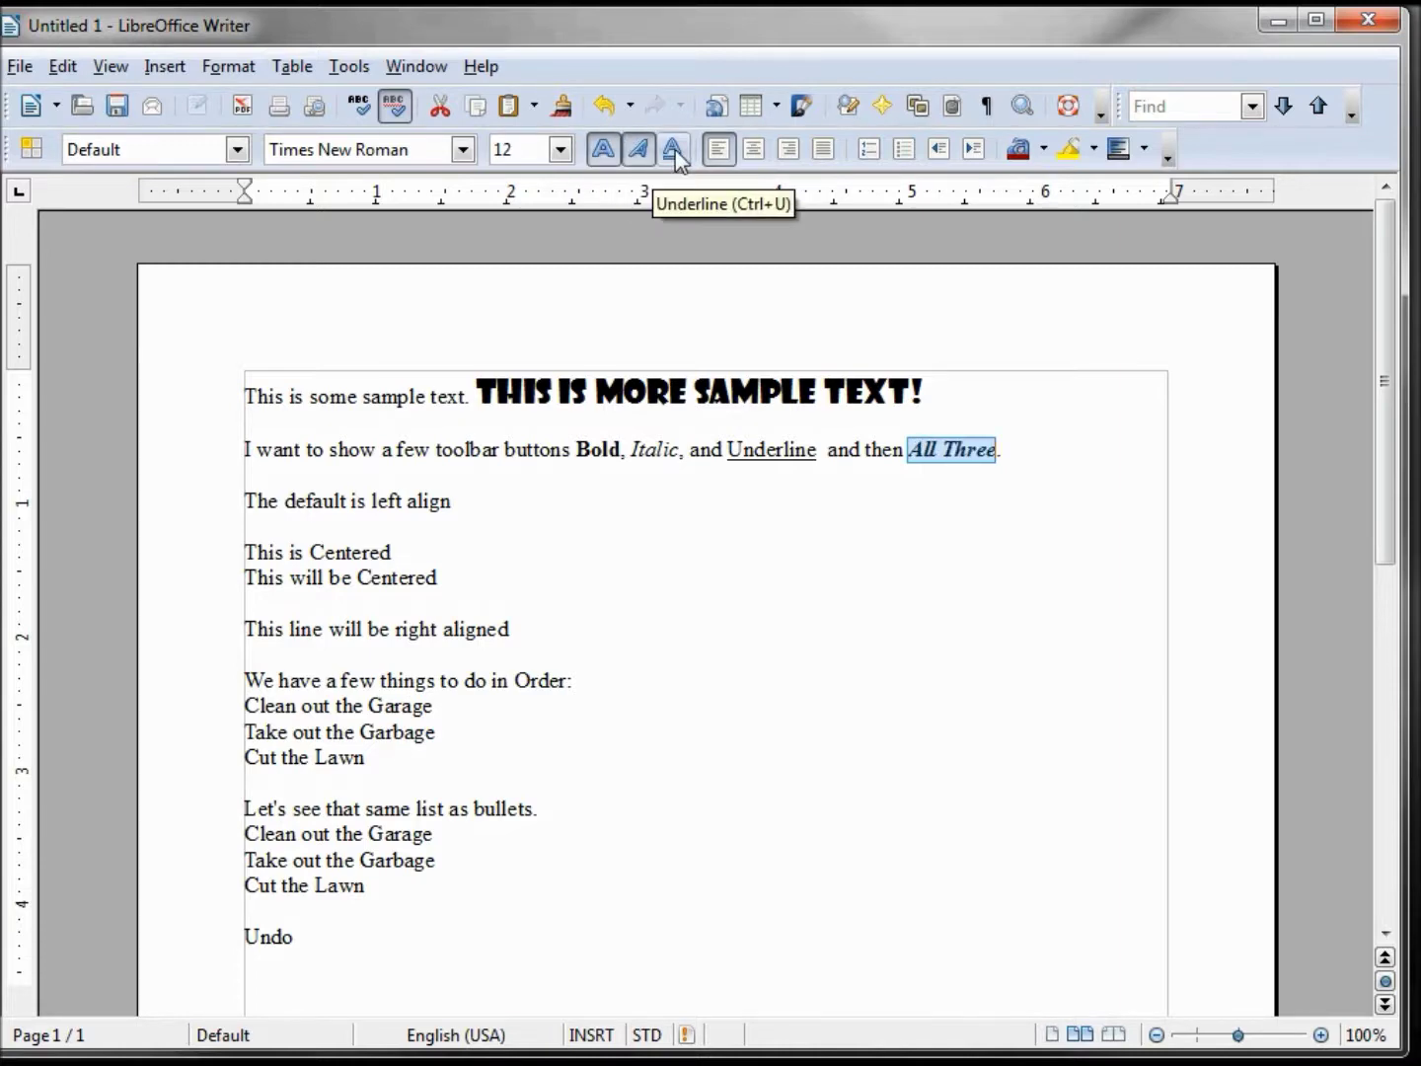
{"action": "left_click", "coordinate": [676, 153]}
{"action": "left_click", "coordinate": [1014, 470]}
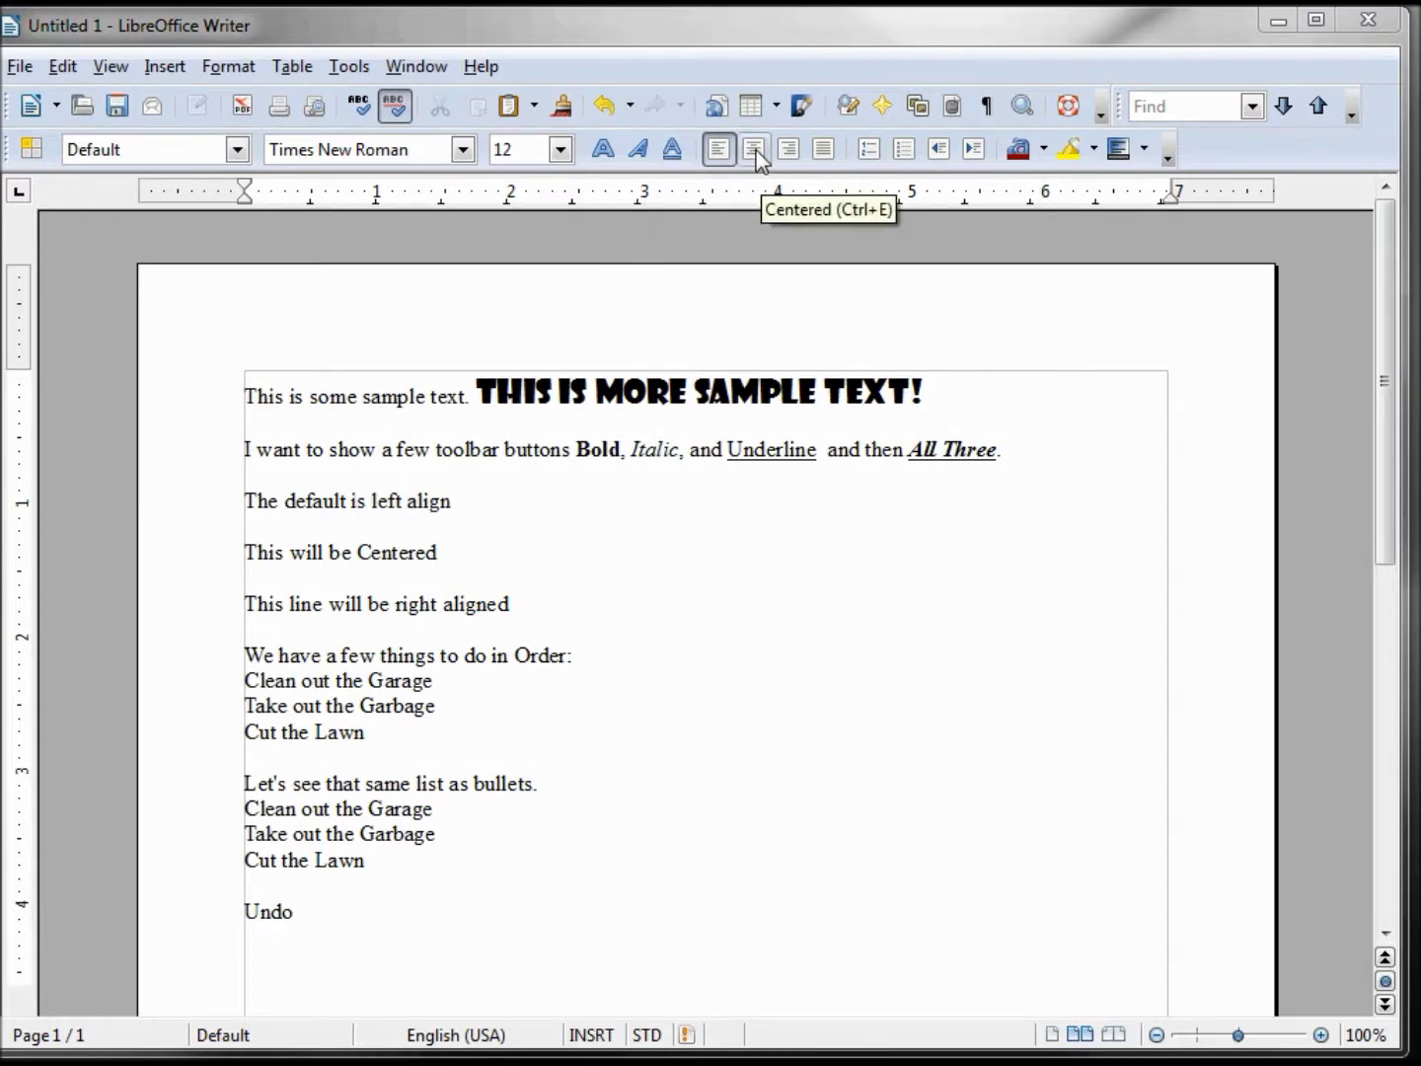
Step: Center the line 'This will be Centered' and right-align the line below it
{"action": "left_click", "coordinate": [337, 556]}
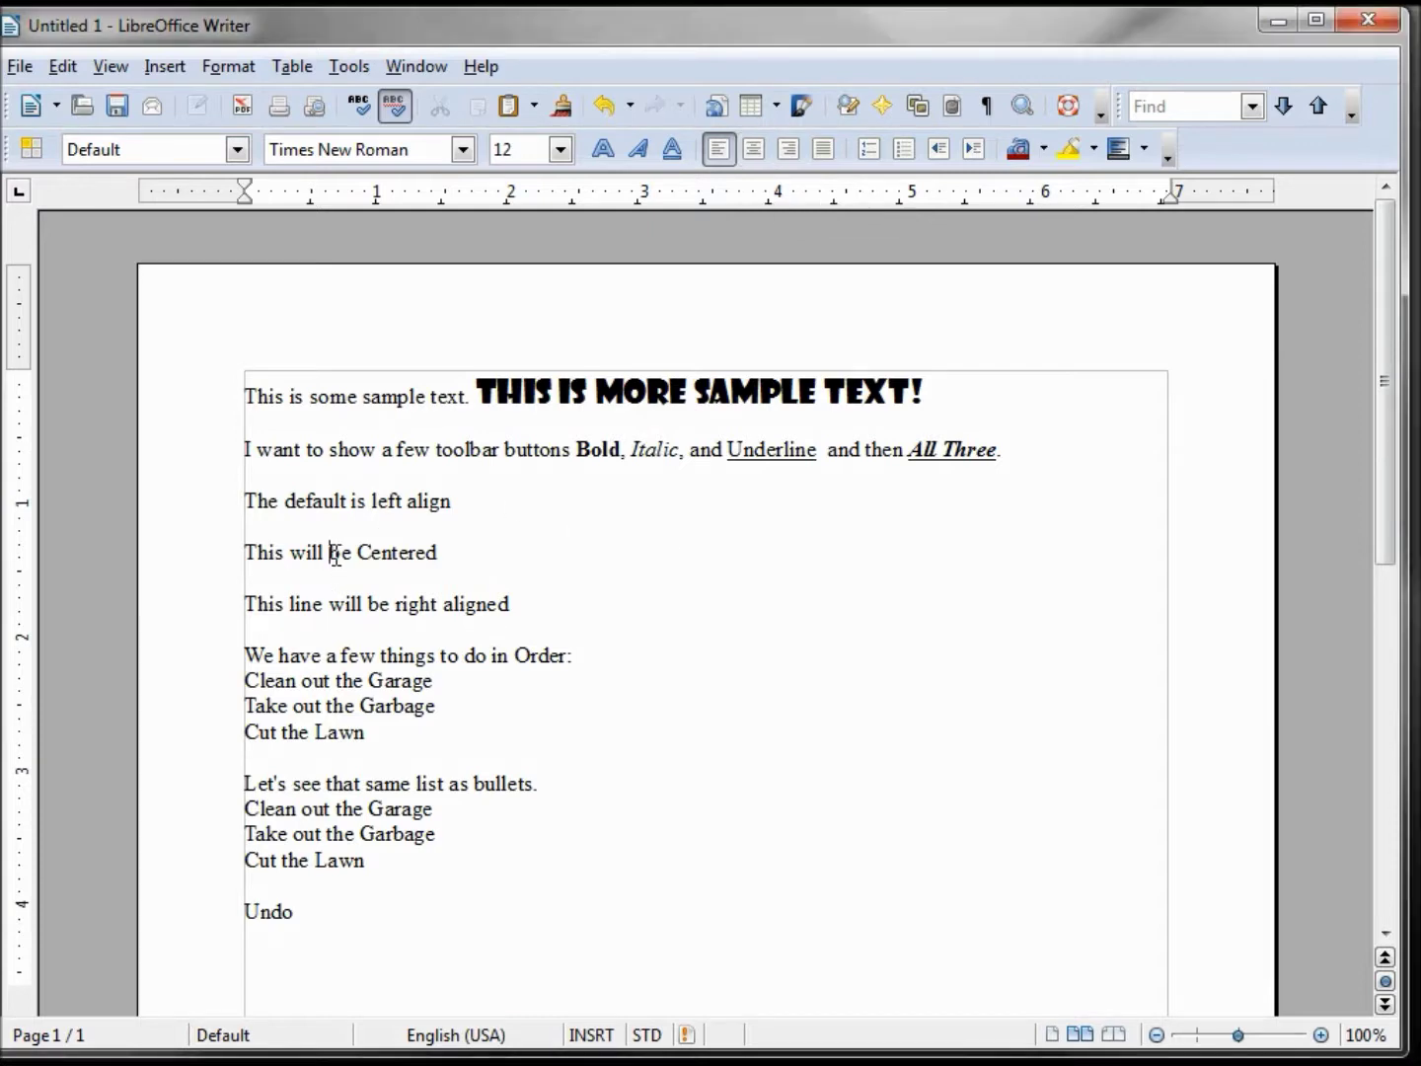
{"action": "left_click", "coordinate": [755, 148]}
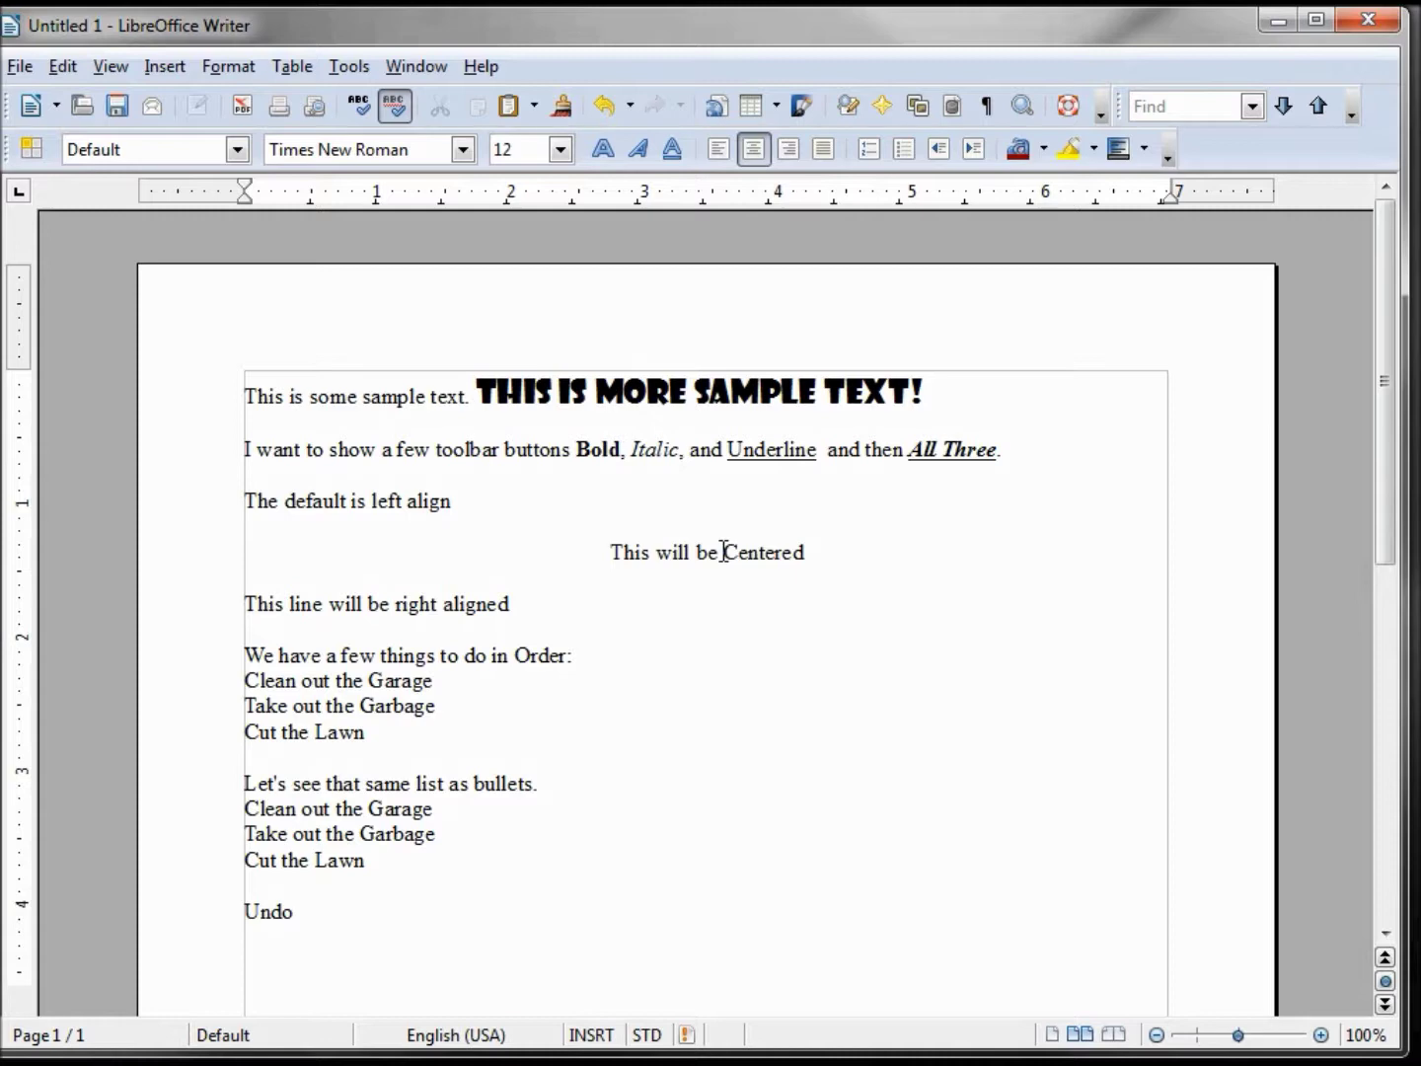
{"action": "left_click", "coordinate": [409, 607]}
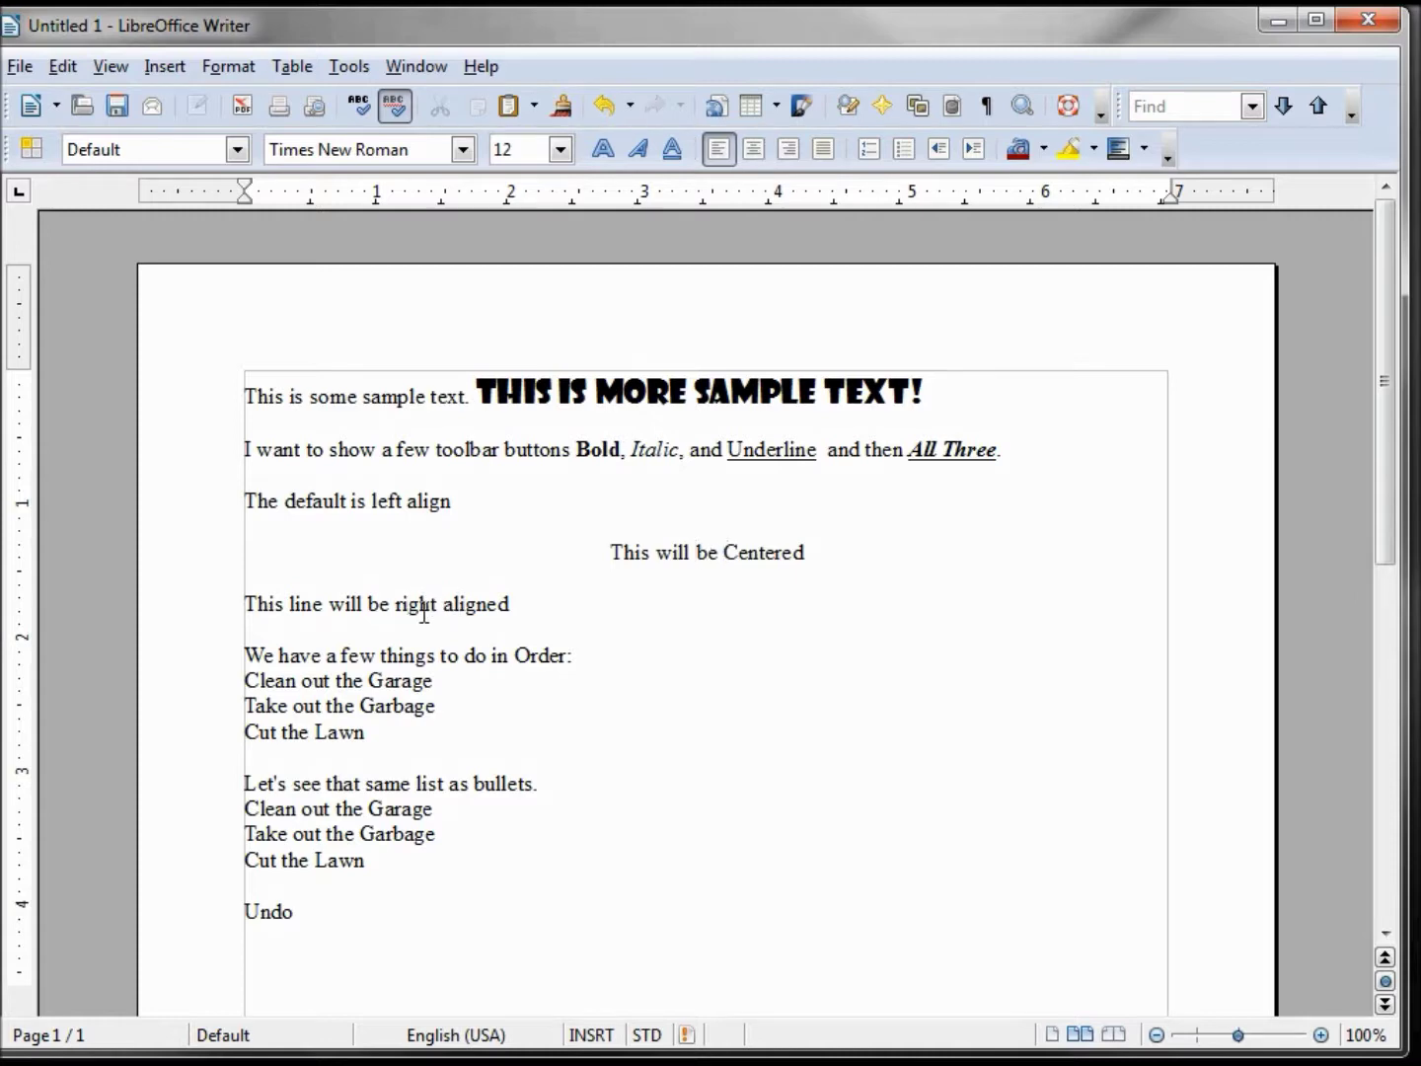
{"action": "left_click", "coordinate": [791, 149]}
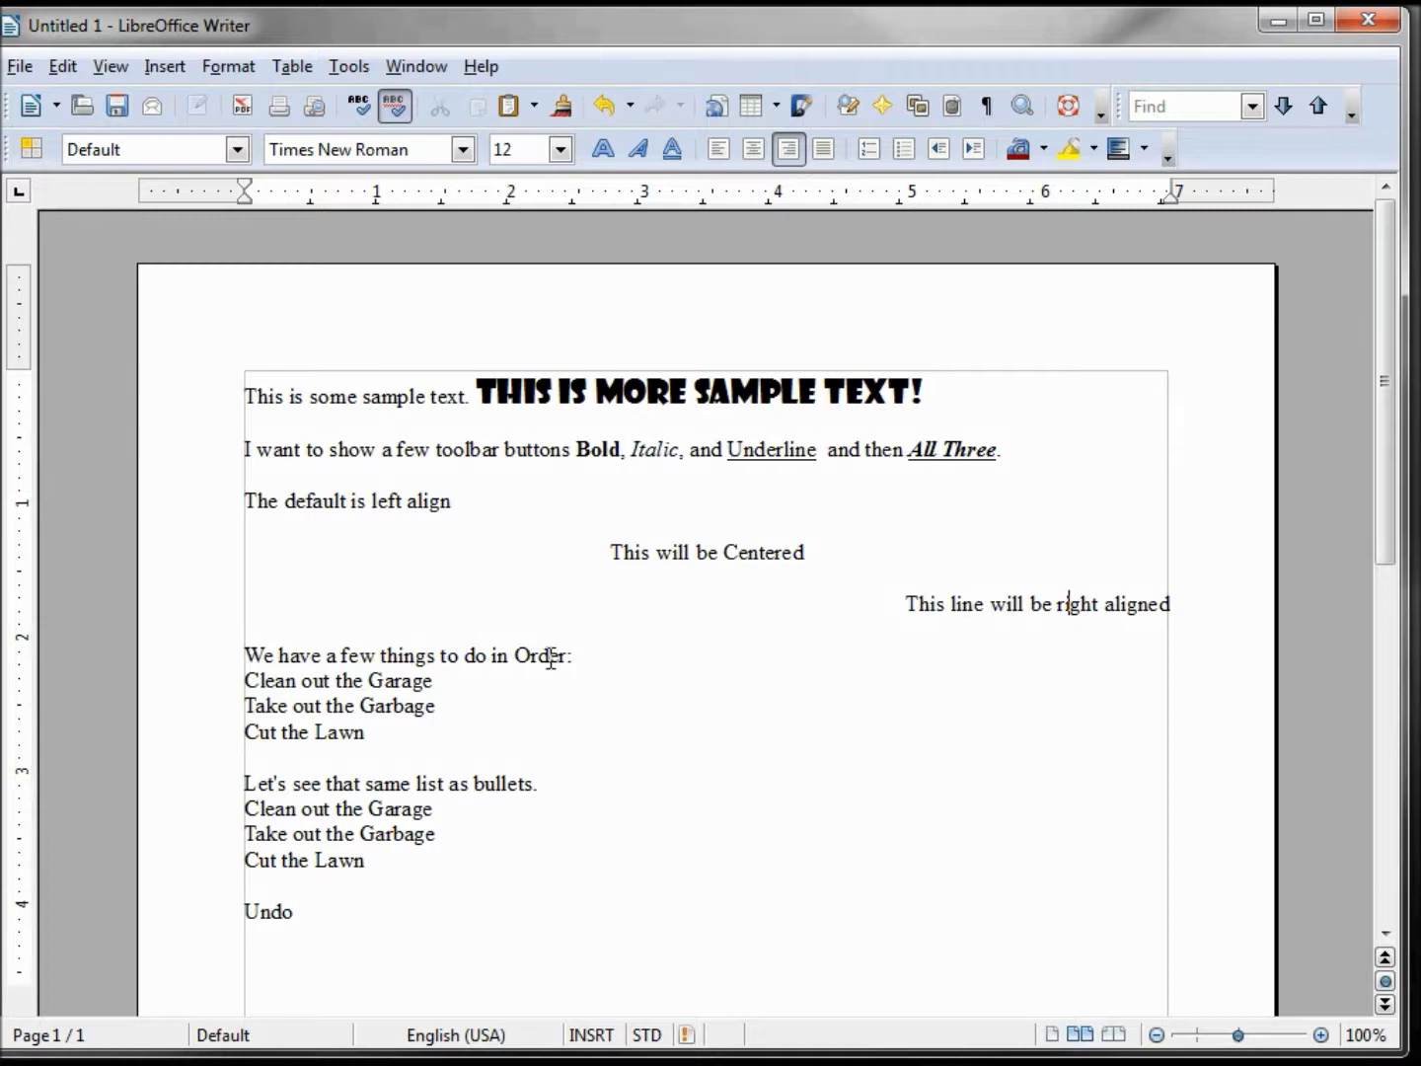
{"action": "left_click", "coordinate": [253, 681]}
Step: Number the three chores and turn their repeated copy into a bulleted list
{"action": "left_click_drag", "start_coordinate": [246, 680], "coordinate": [371, 731]}
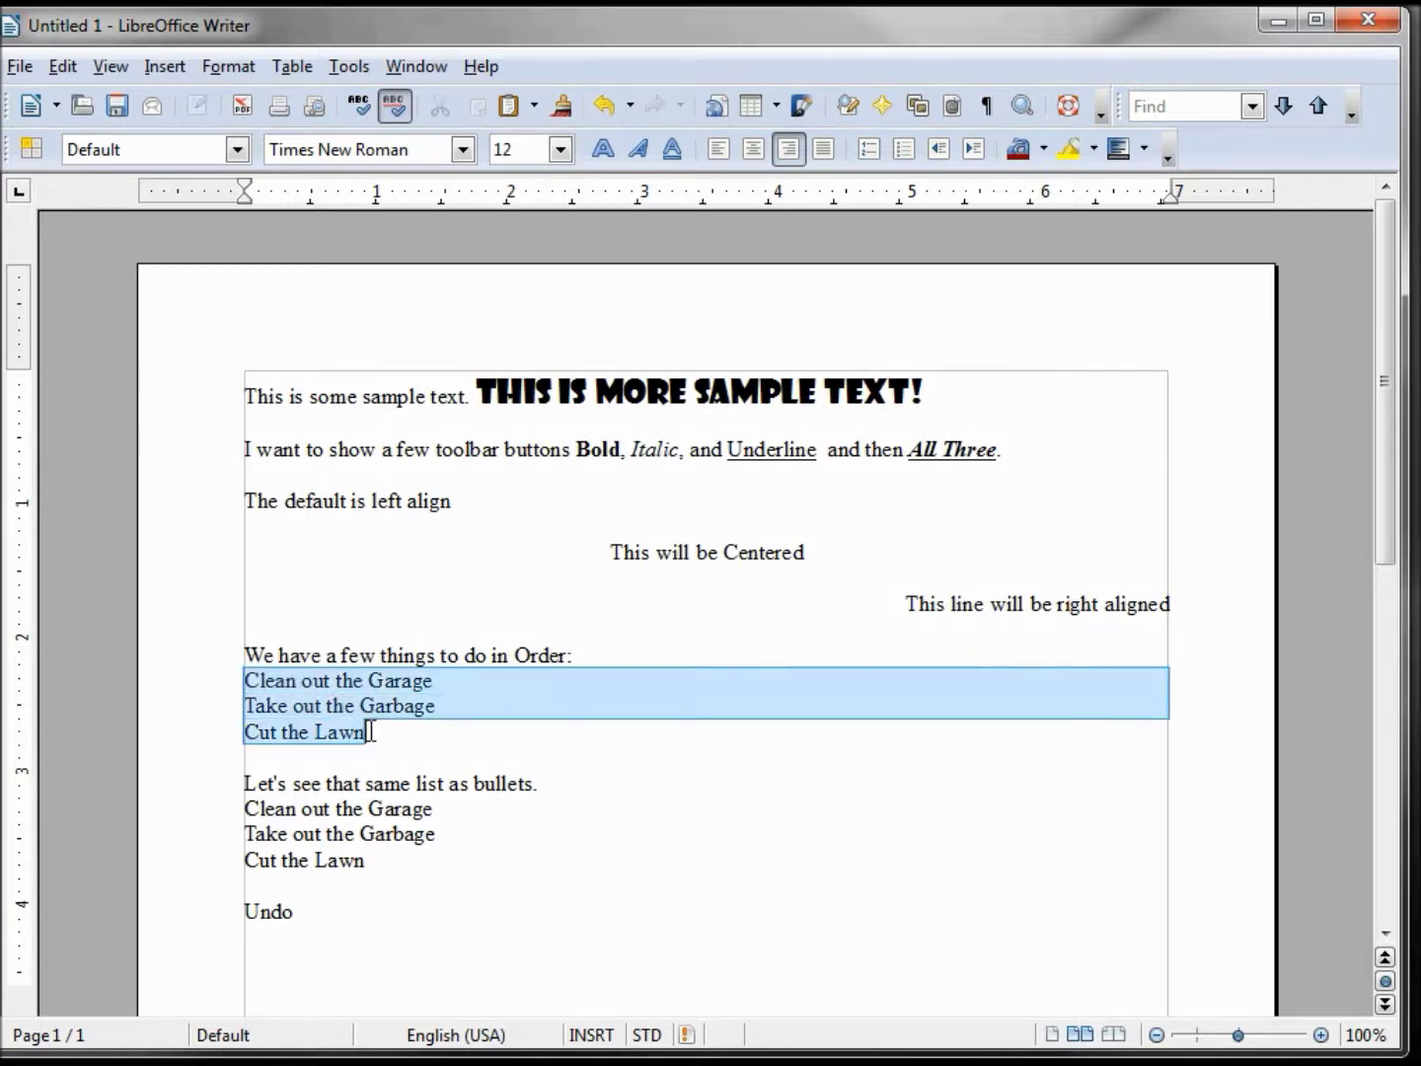
{"action": "left_click", "coordinate": [870, 149]}
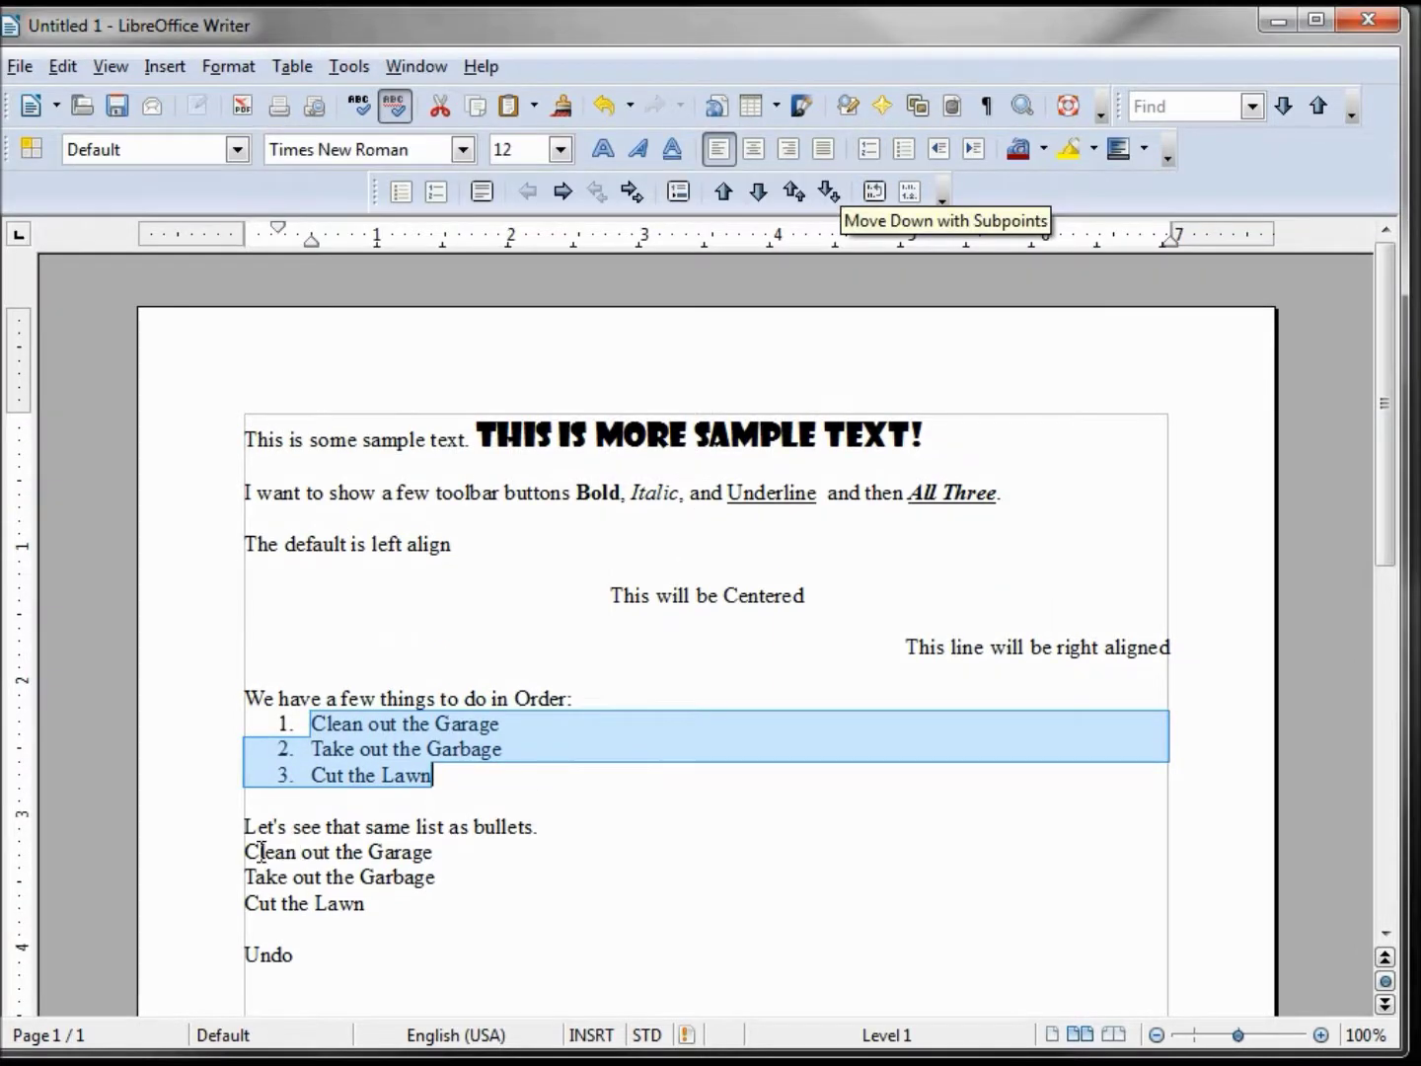
{"action": "mouse_move", "coordinate": [245, 852]}
{"action": "left_mouse_down"}
{"action": "mouse_move", "coordinate": [369, 878]}
{"action": "mouse_move", "coordinate": [397, 901]}
{"action": "left_mouse_up"}
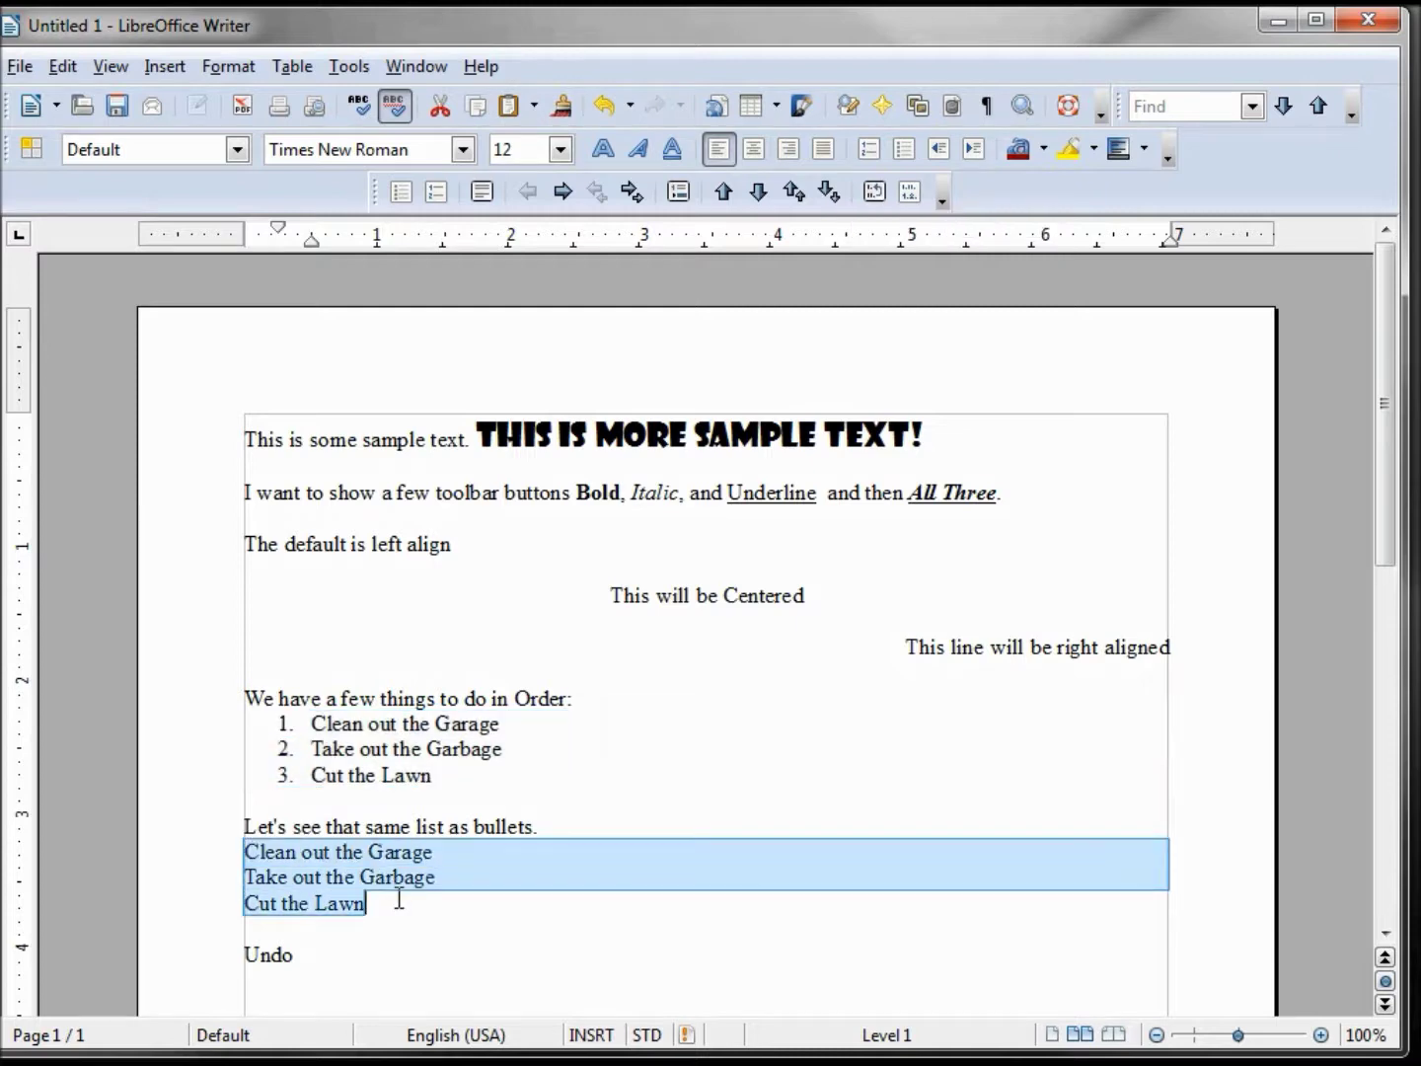
{"action": "left_click", "coordinate": [905, 148]}
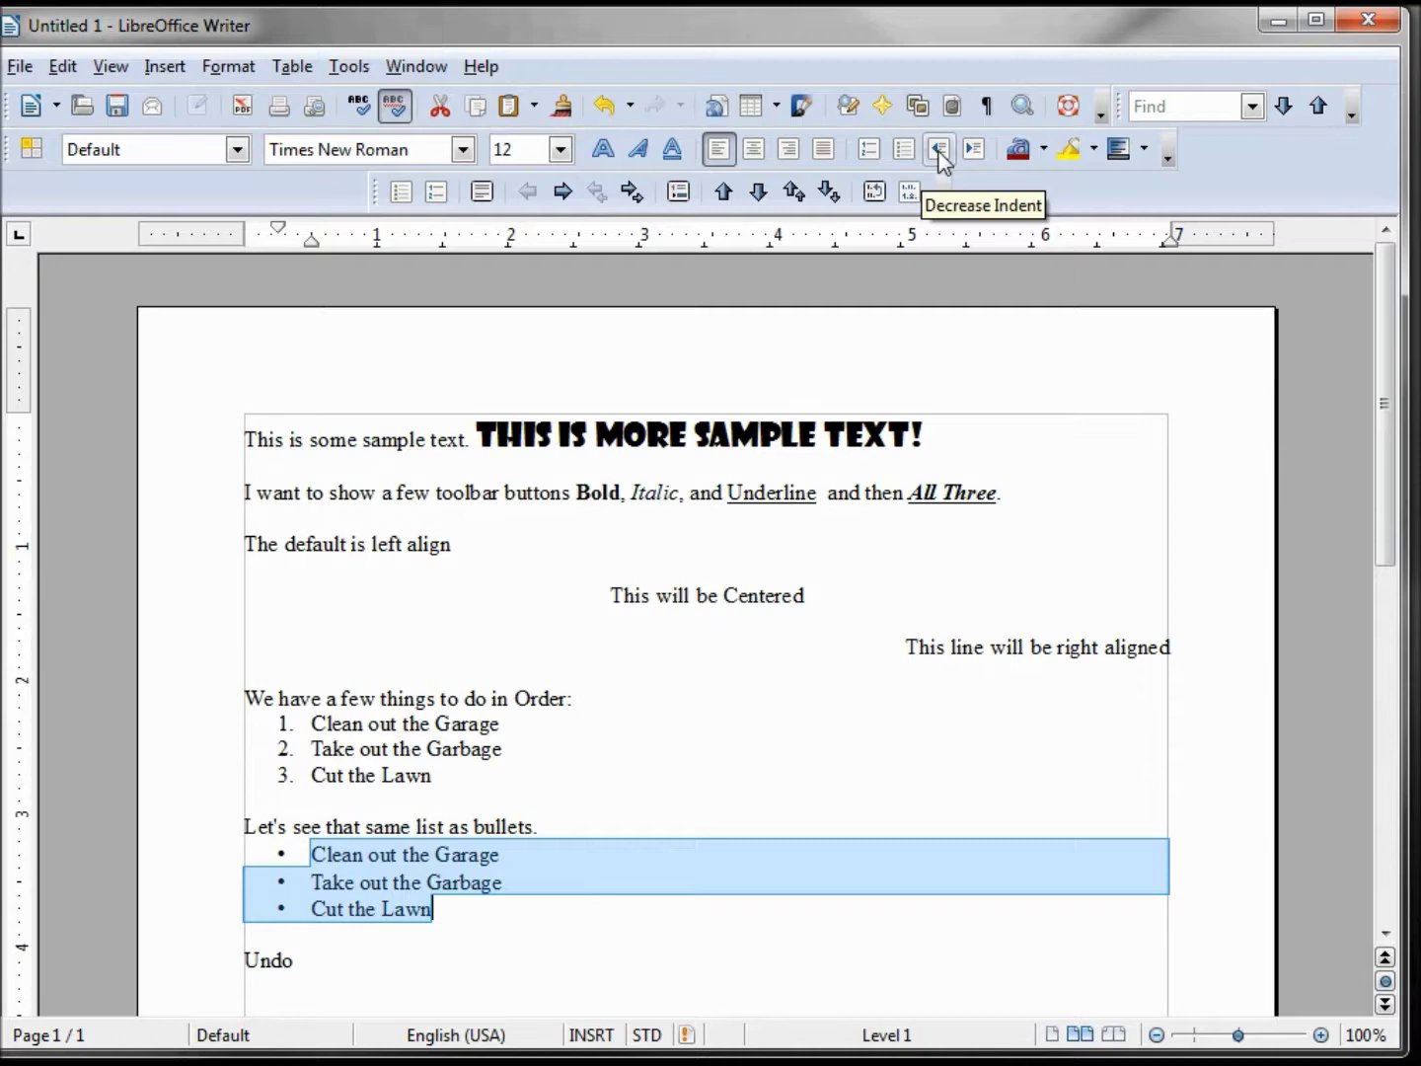
Step: Nudge the bulleted list's indent left and right until it matches the numbered list
{"action": "left_click", "coordinate": [939, 149]}
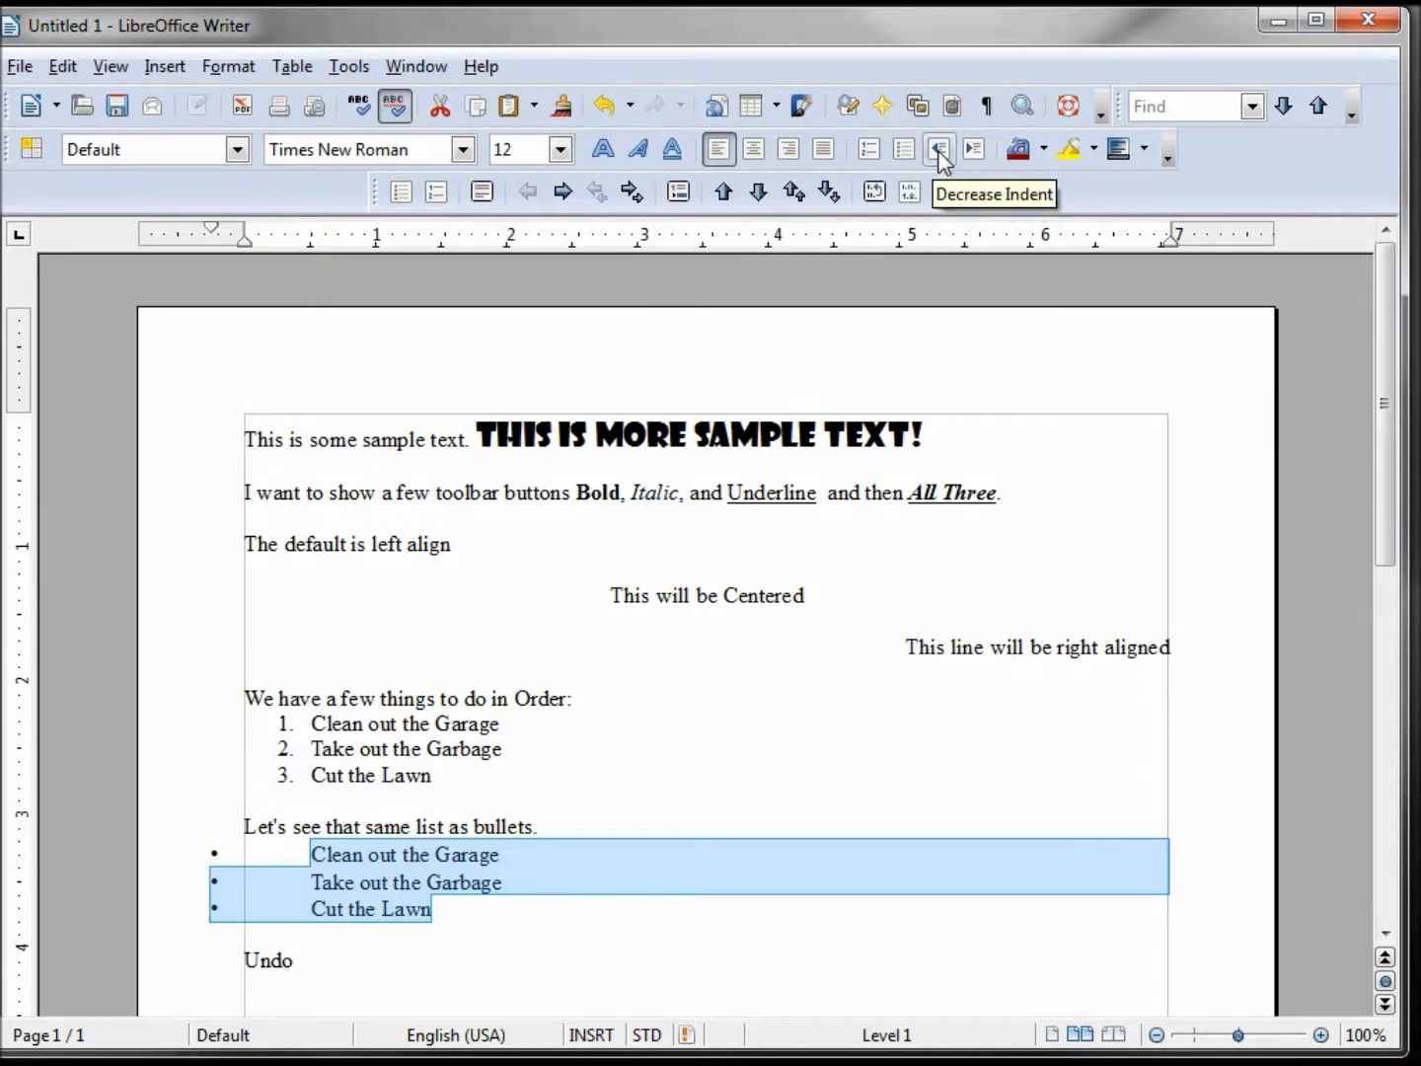
{"action": "left_click", "coordinate": [940, 150]}
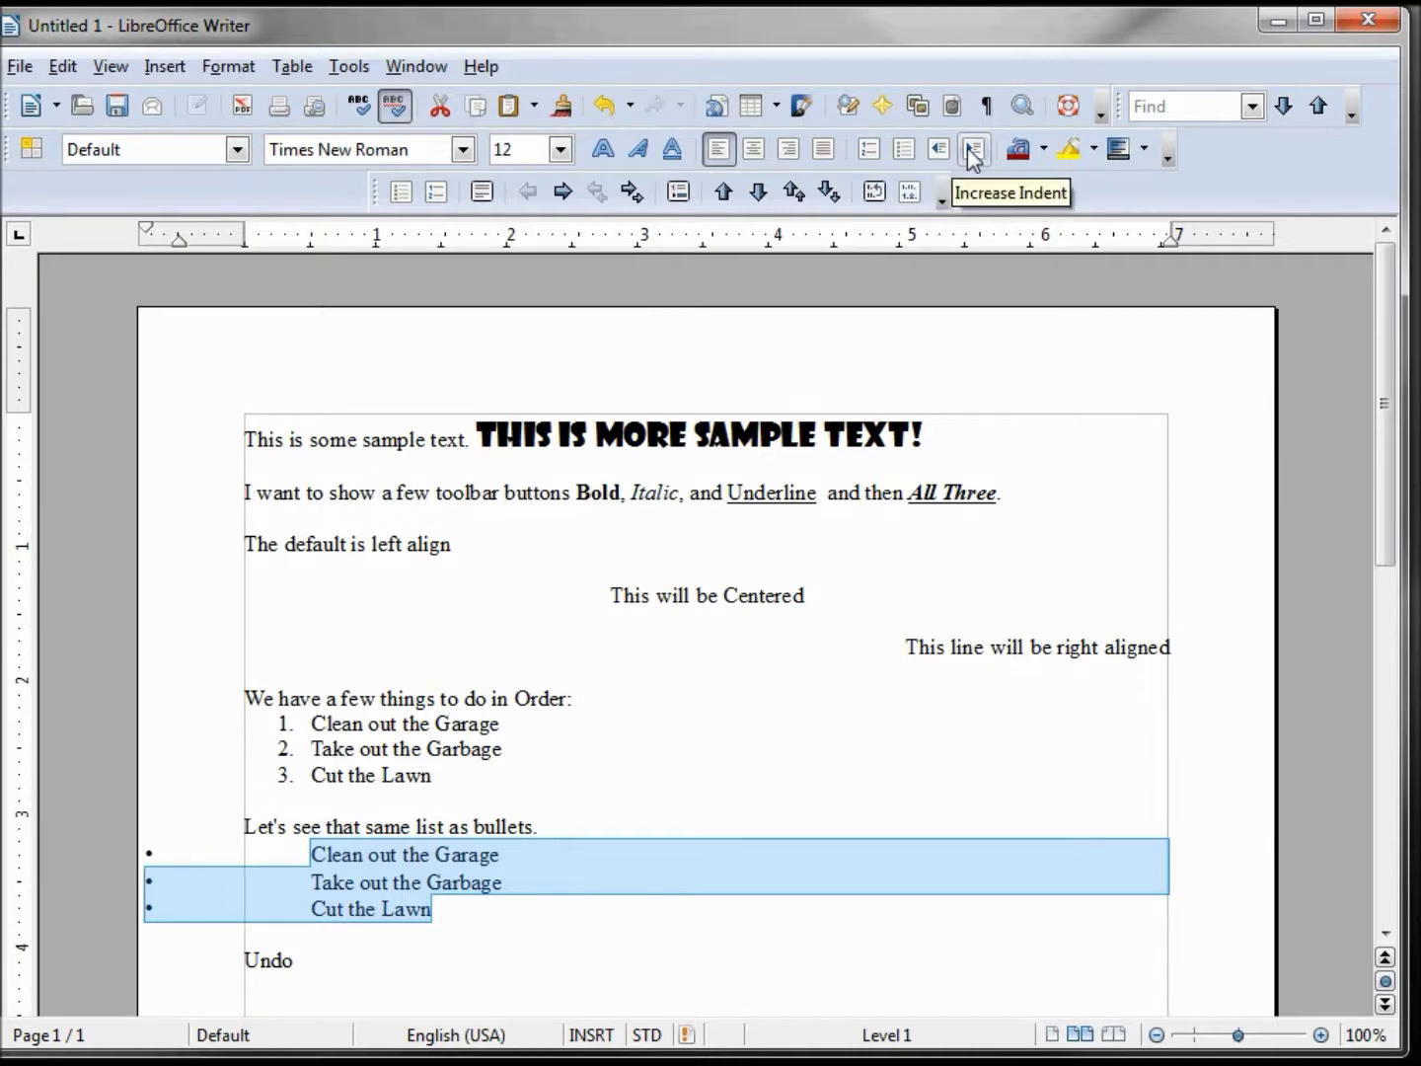
{"action": "left_click", "coordinate": [977, 149]}
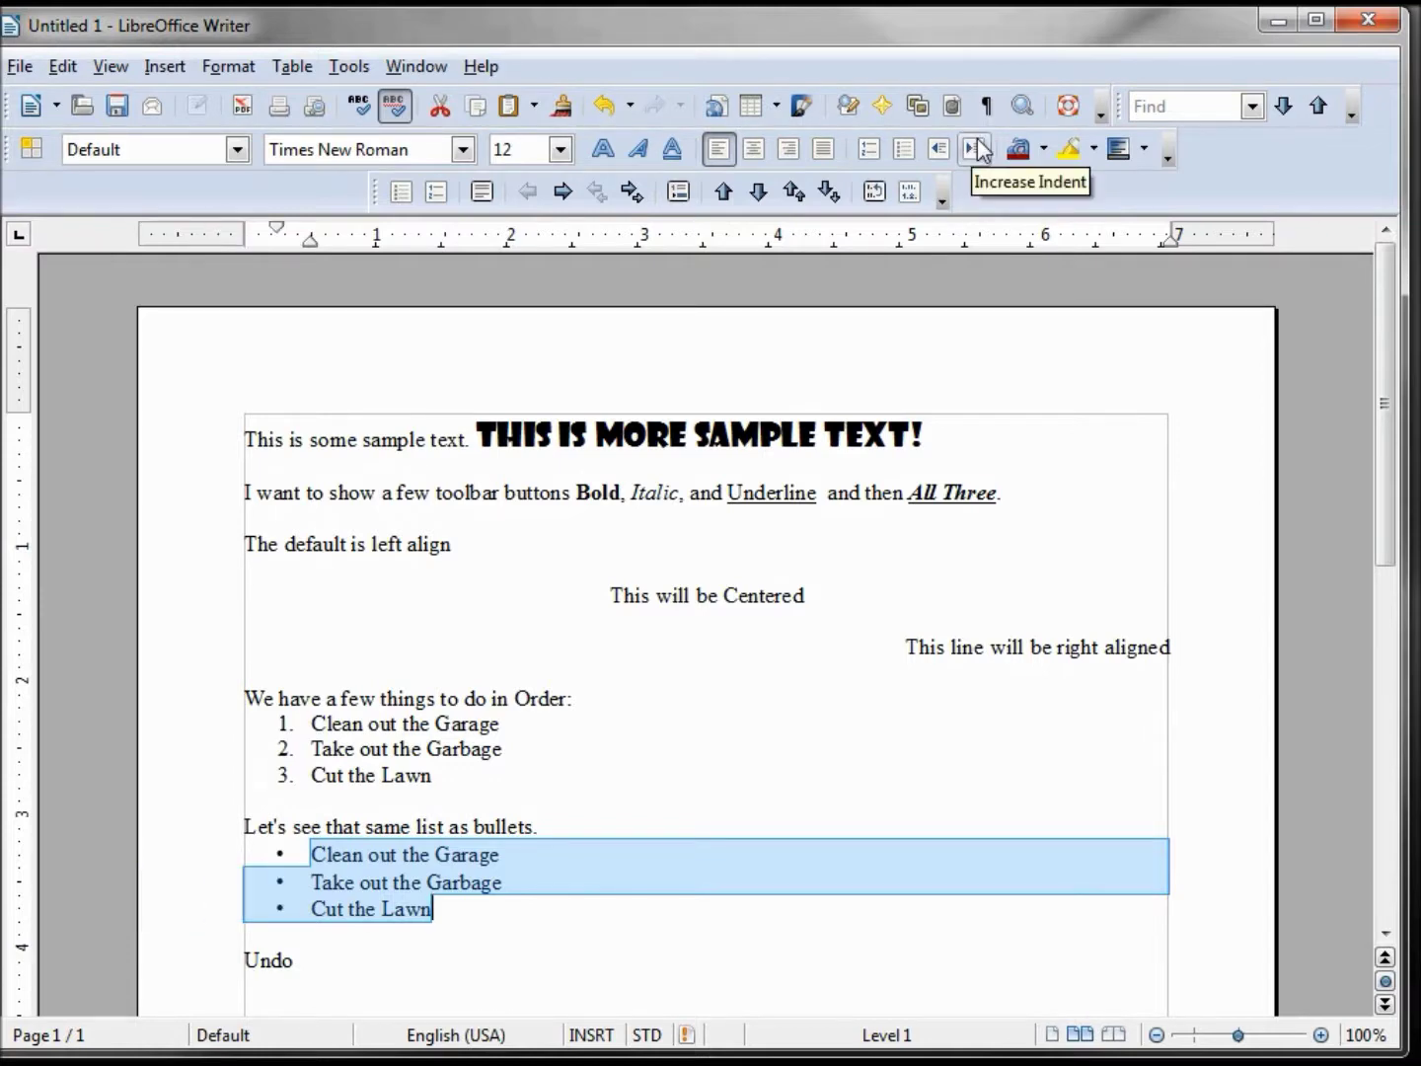
{"action": "left_click", "coordinate": [977, 148]}
{"action": "left_click", "coordinate": [977, 148]}
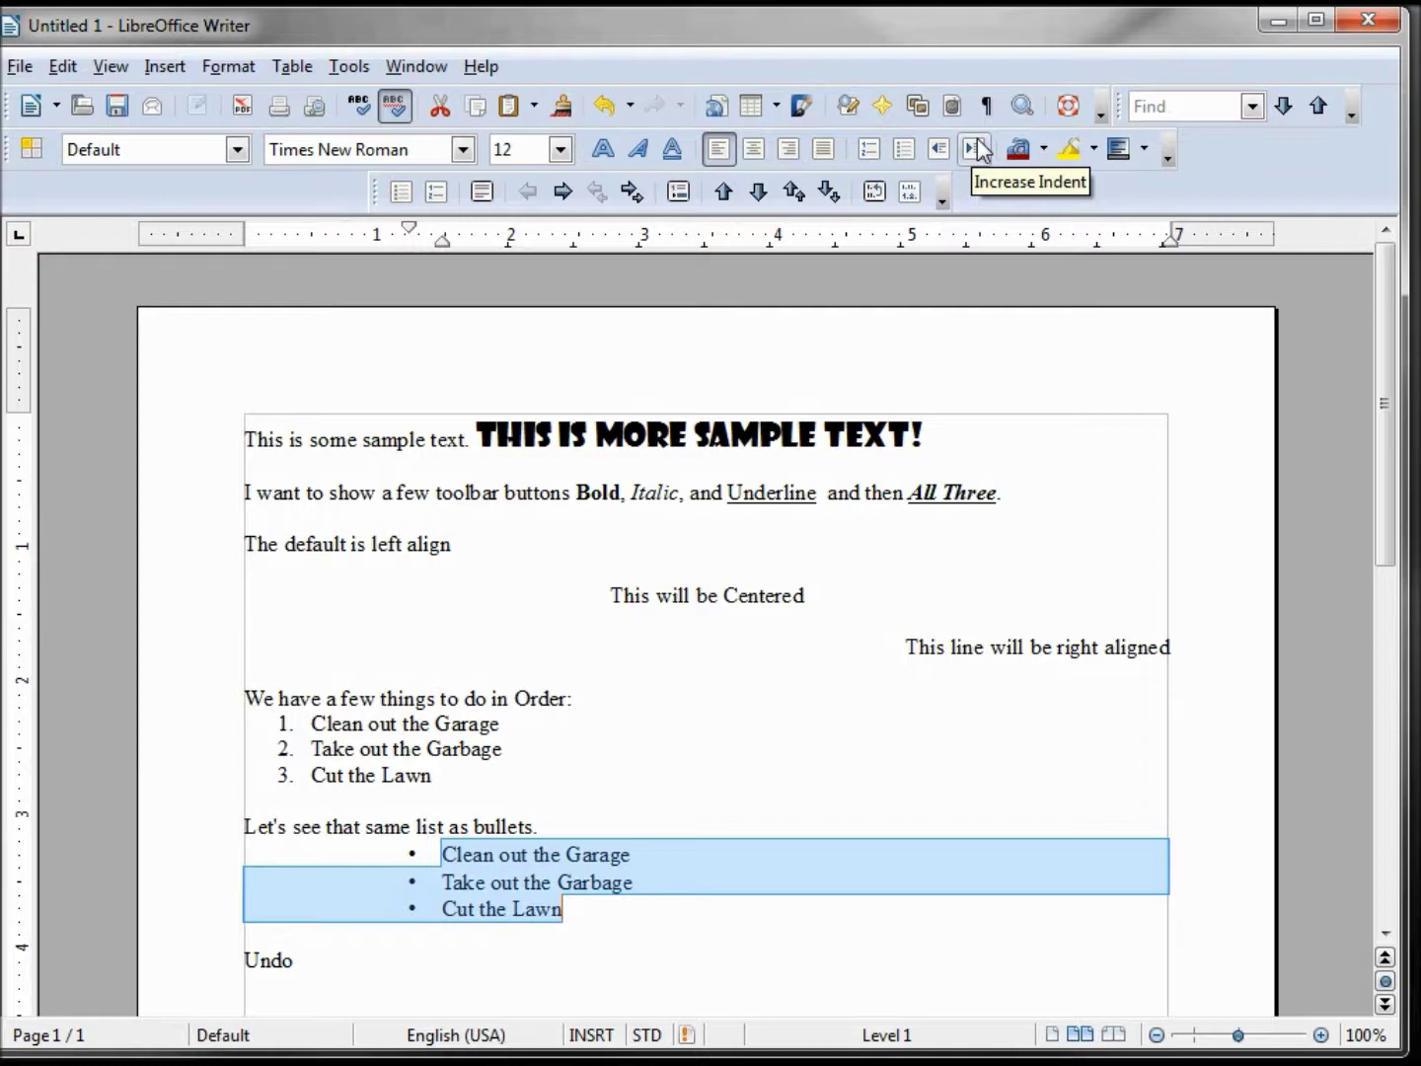
{"action": "left_click", "coordinate": [939, 148]}
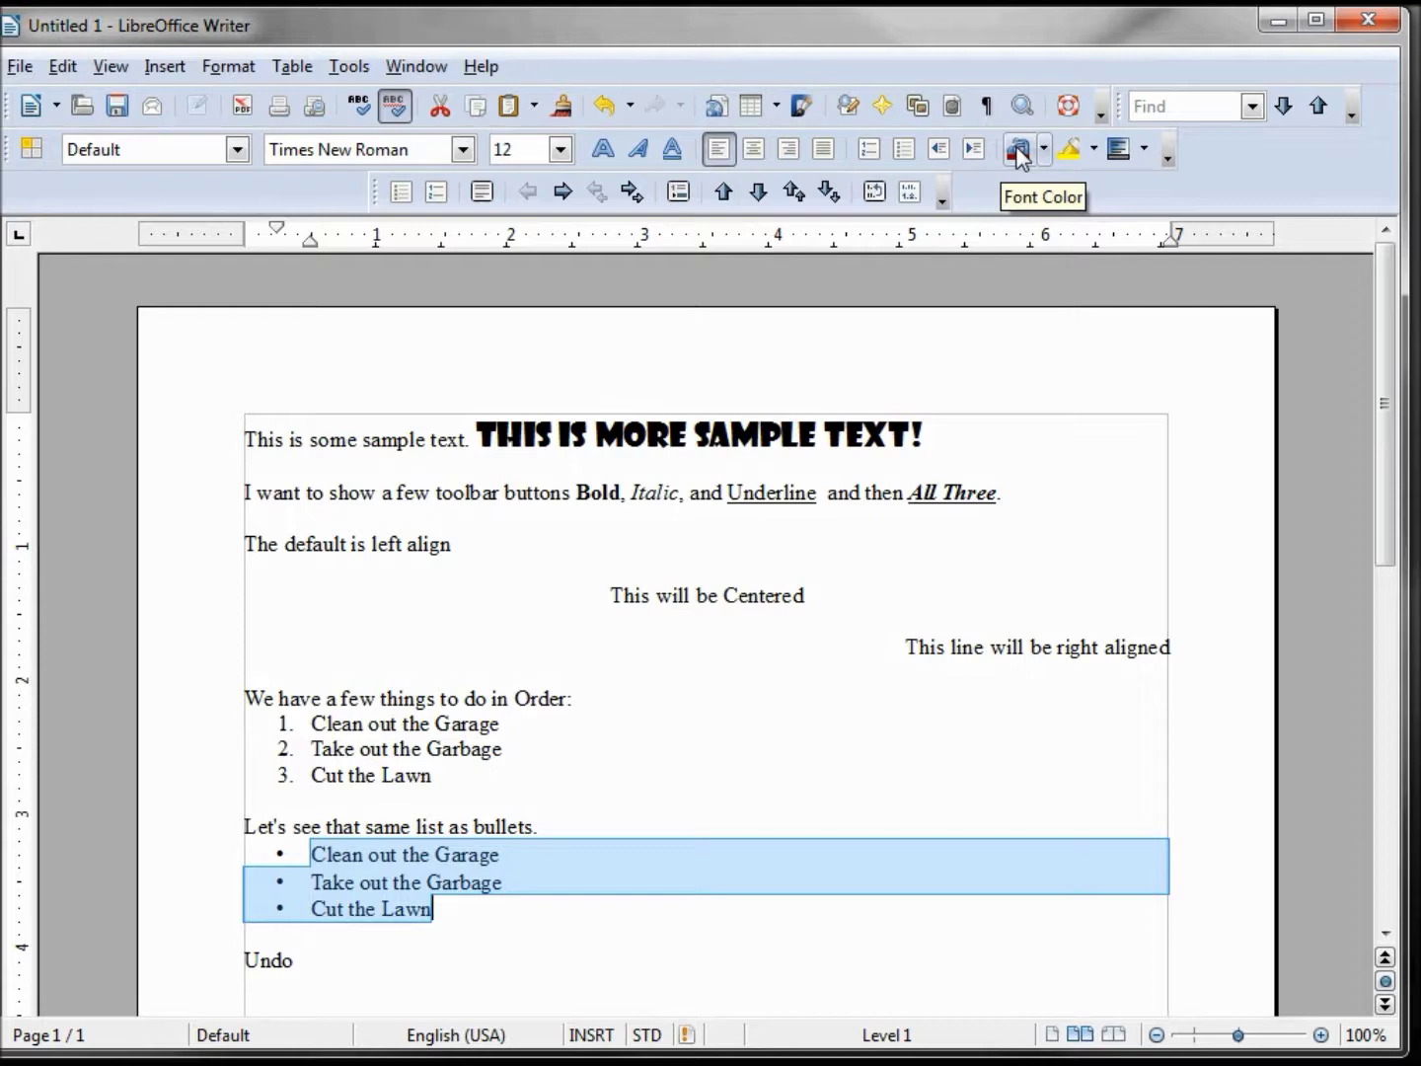
Step: Color the sentence 'Let's see that same list as bullets.' Turquoise 1
{"action": "left_click", "coordinate": [420, 827]}
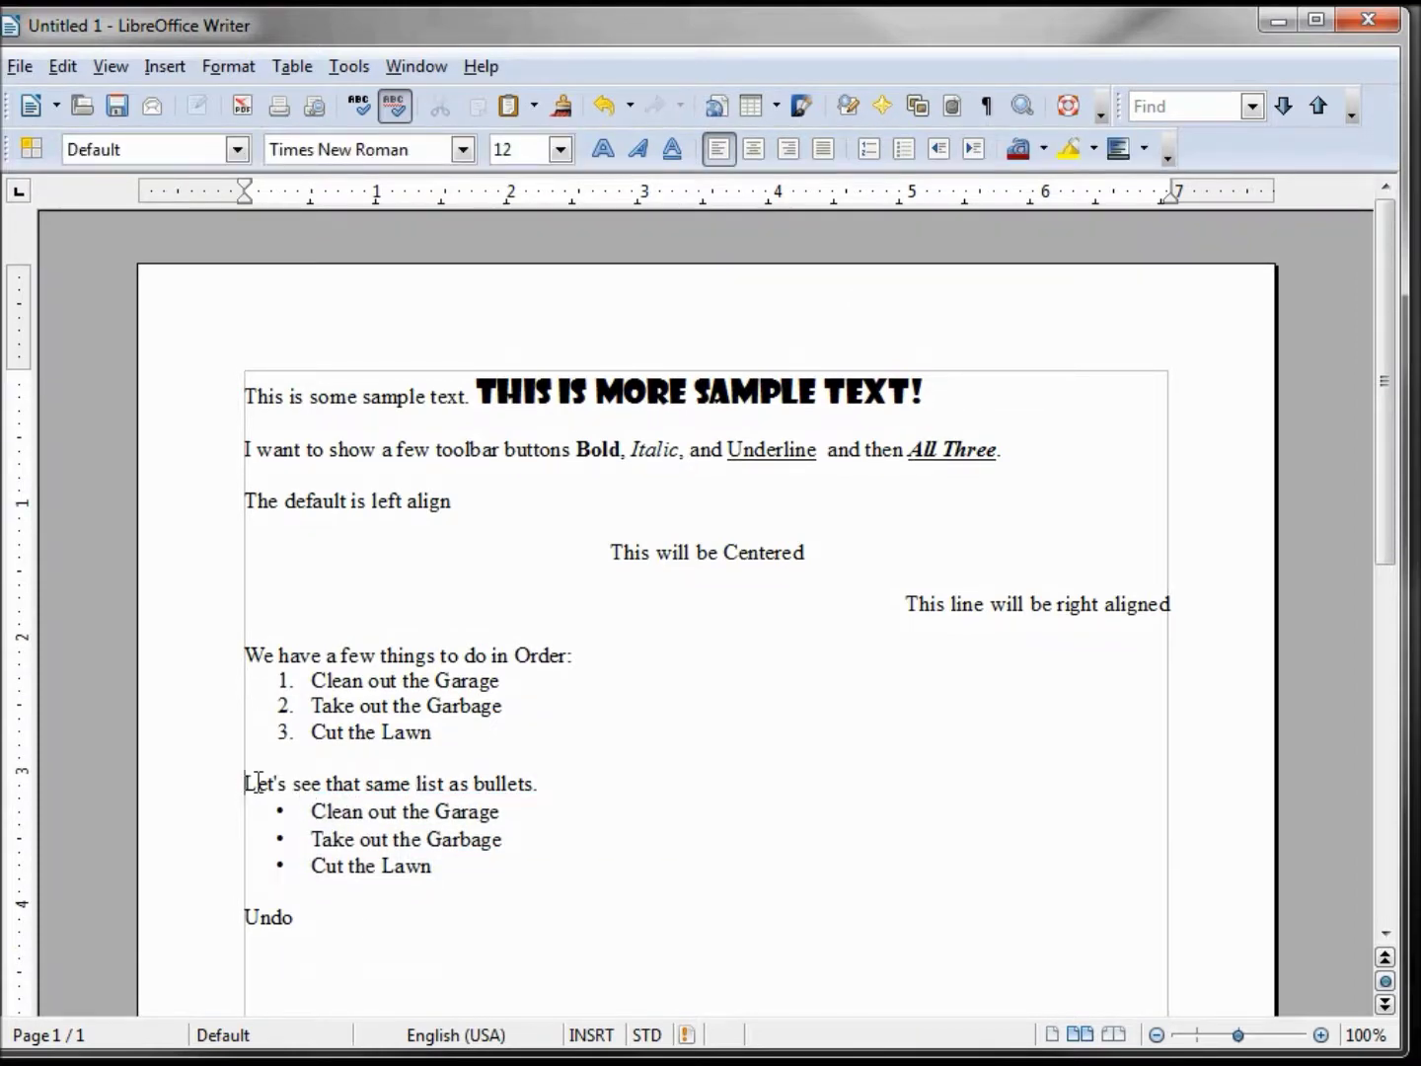
{"action": "left_click_drag", "start_coordinate": [243, 783], "coordinate": [540, 785]}
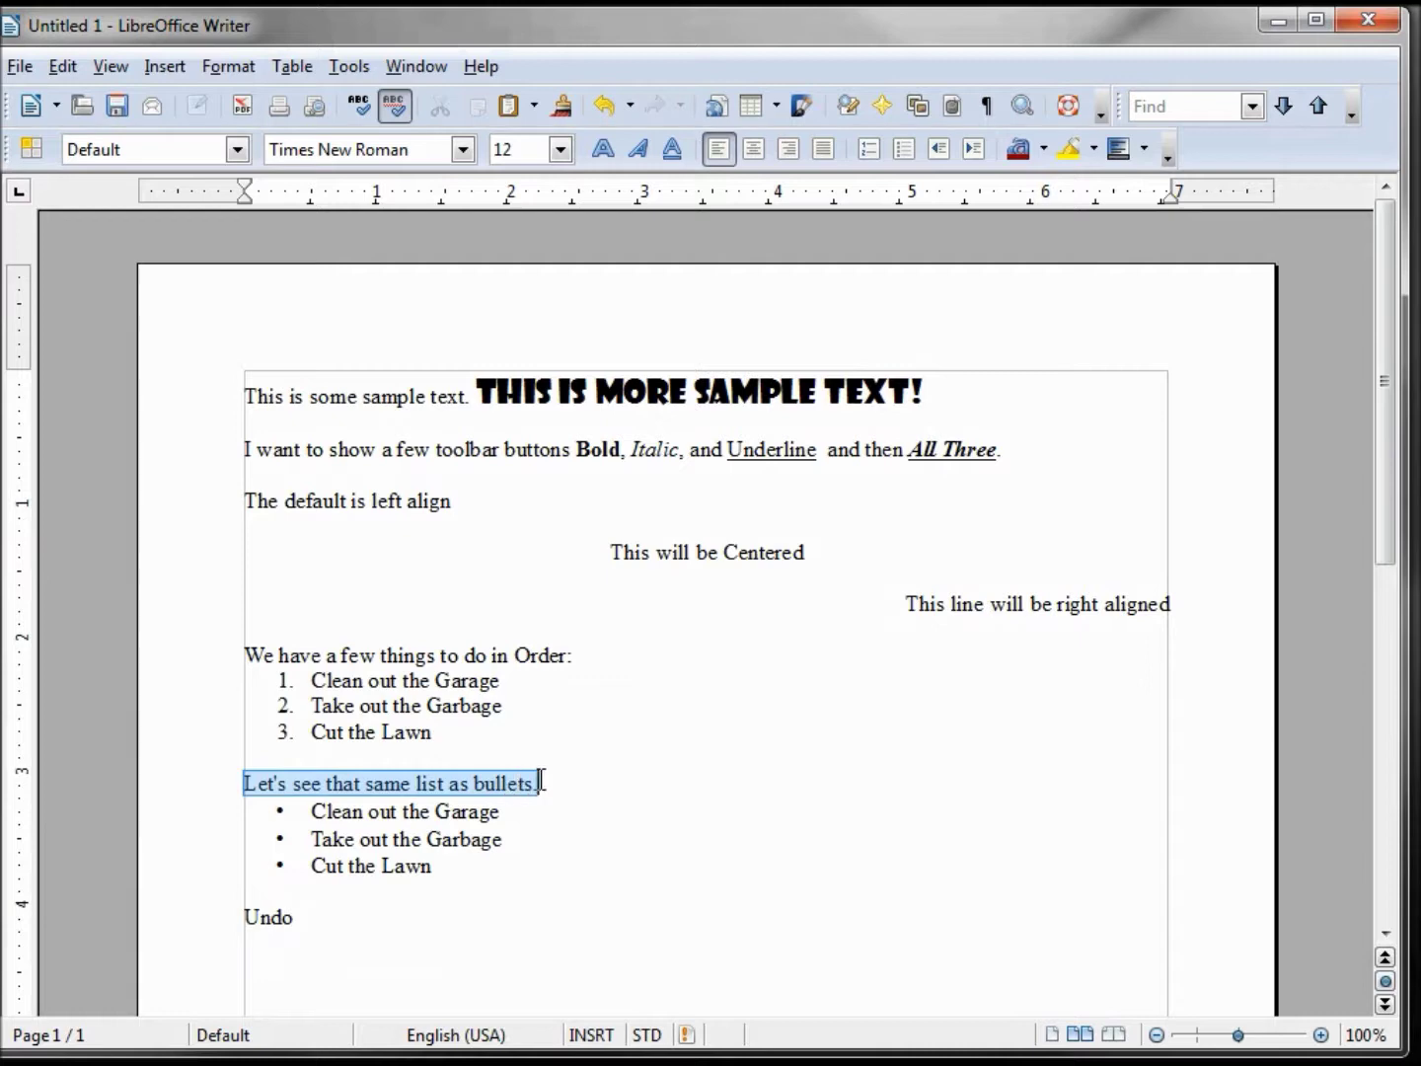
{"action": "left_click", "coordinate": [1045, 149]}
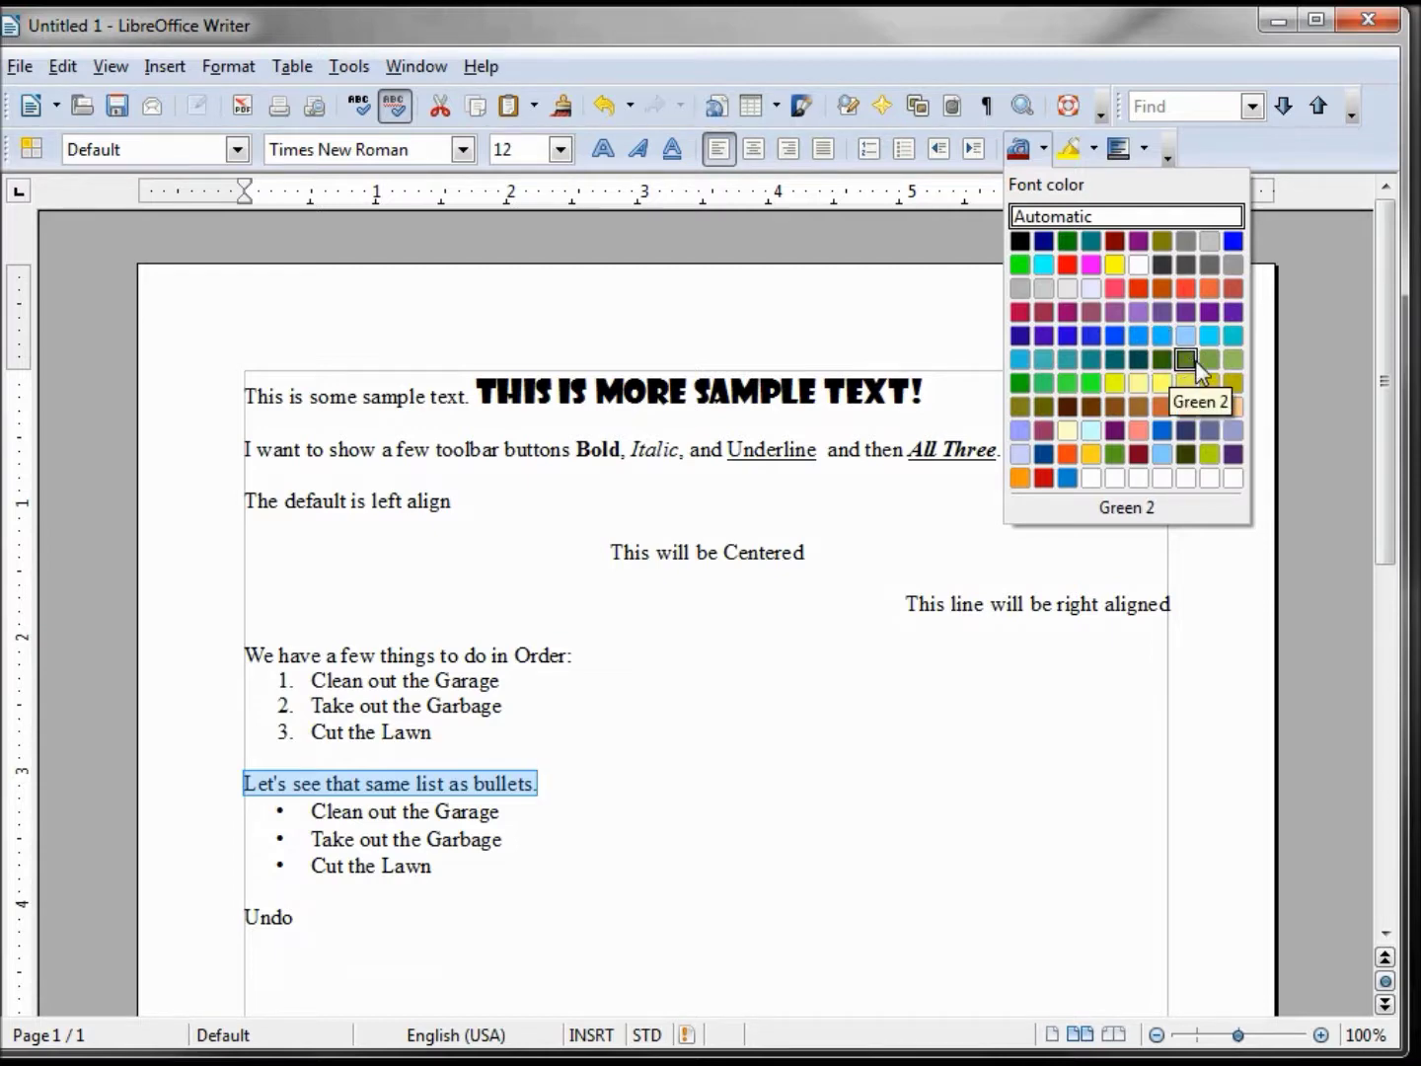
{"action": "left_click", "coordinate": [1210, 335]}
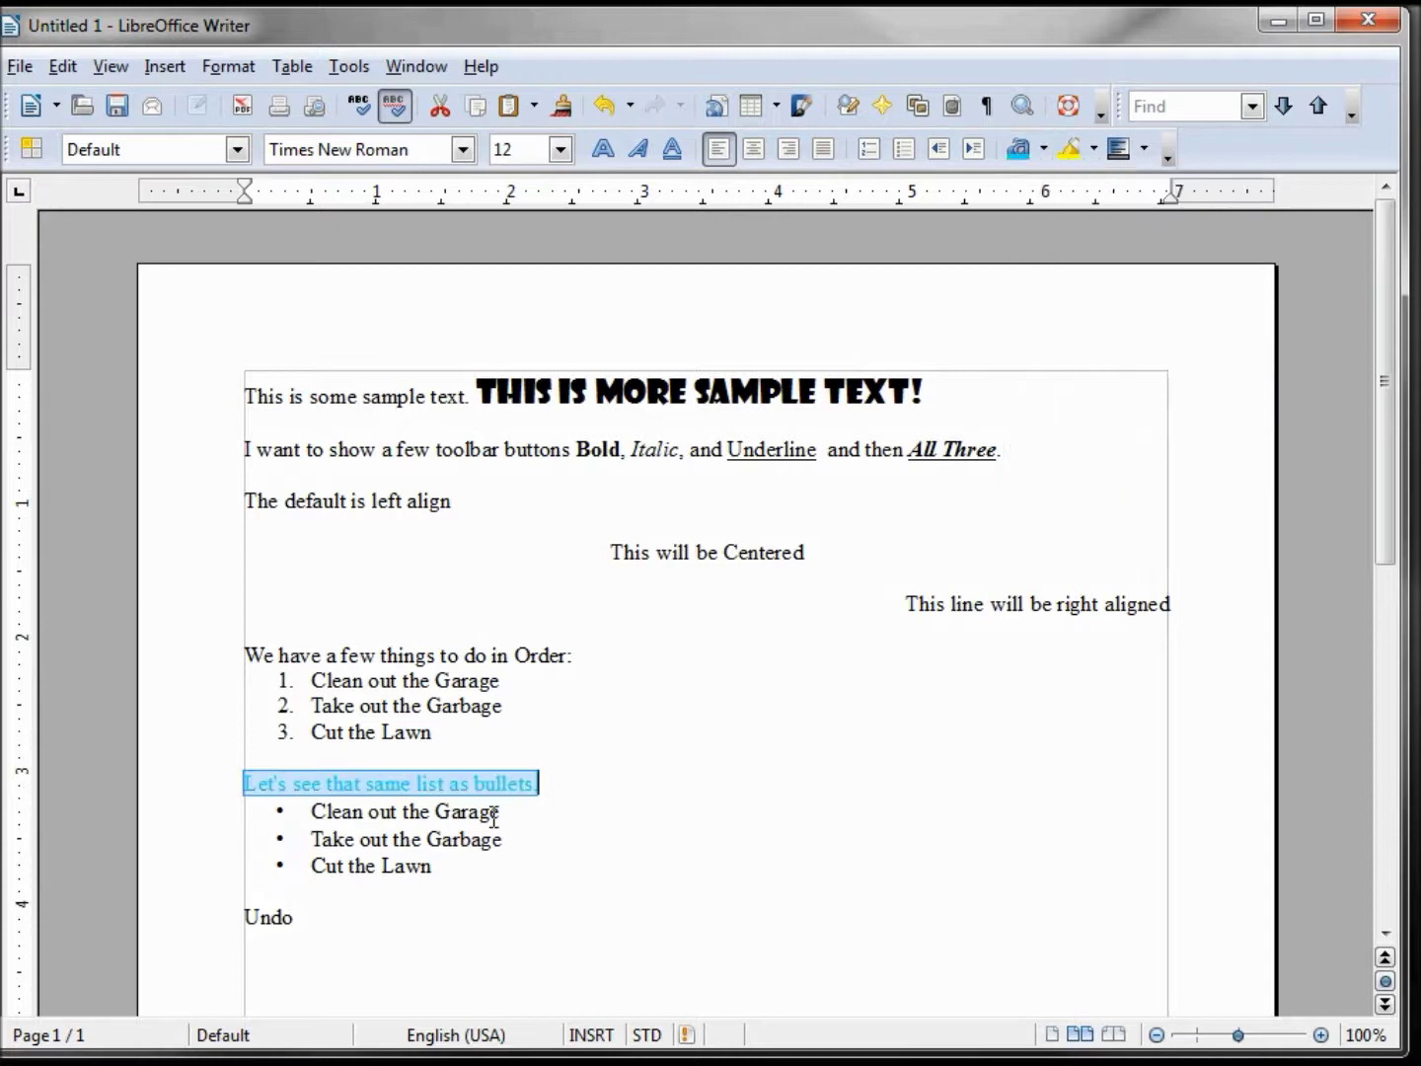
{"action": "left_click", "coordinate": [535, 816]}
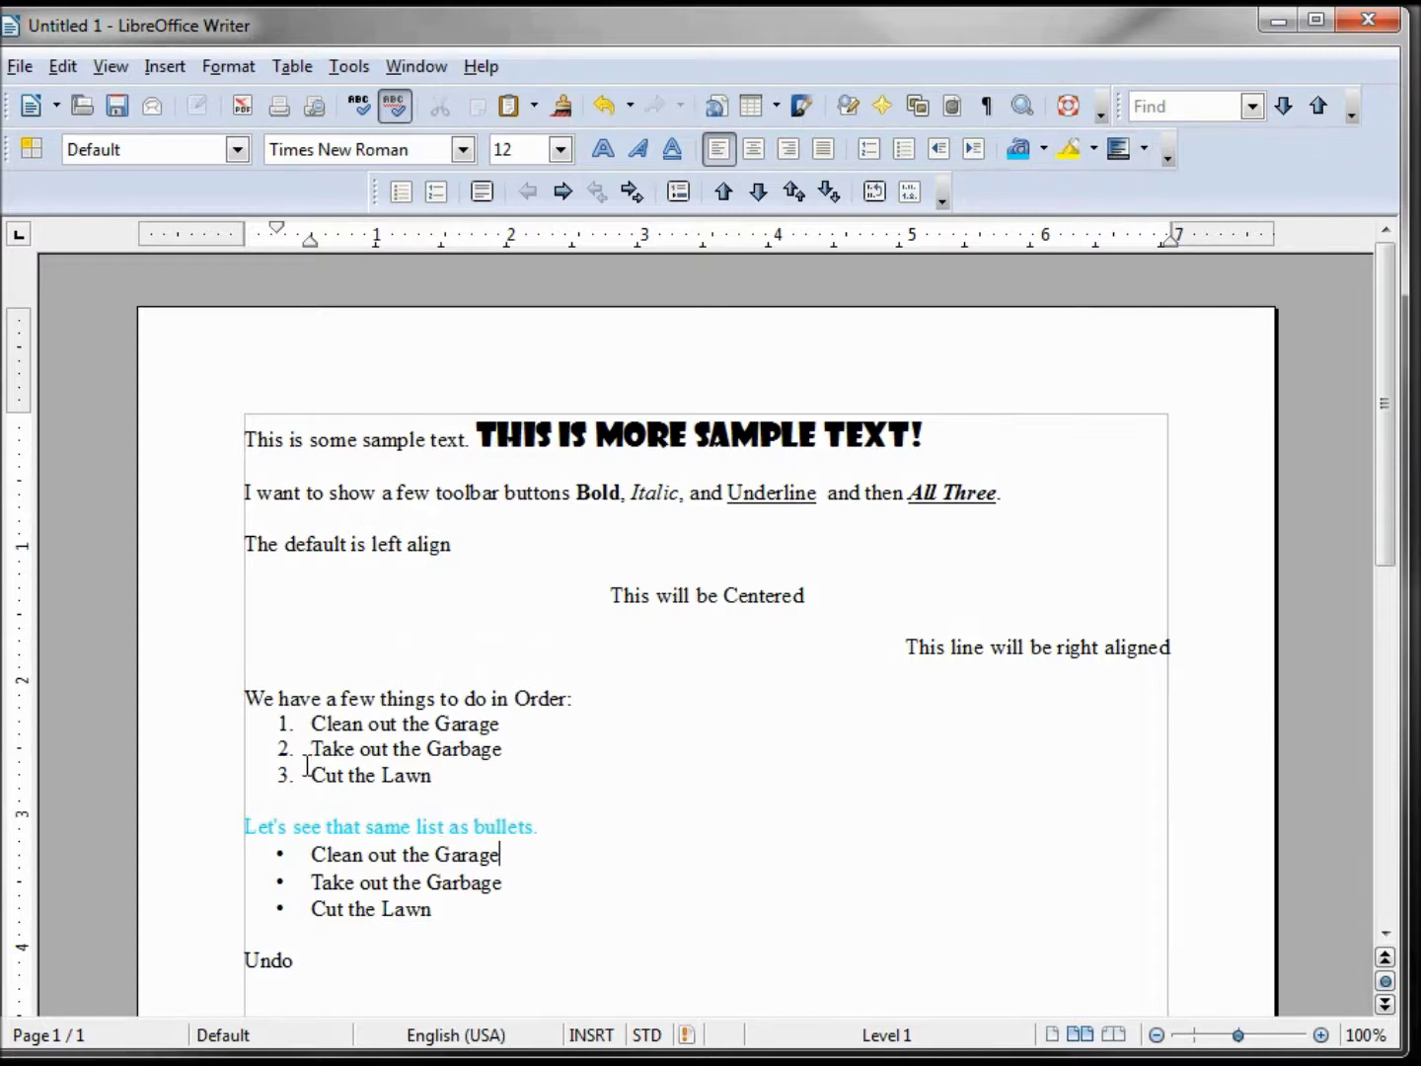
{"action": "left_click_drag", "start_coordinate": [312, 724], "coordinate": [466, 775]}
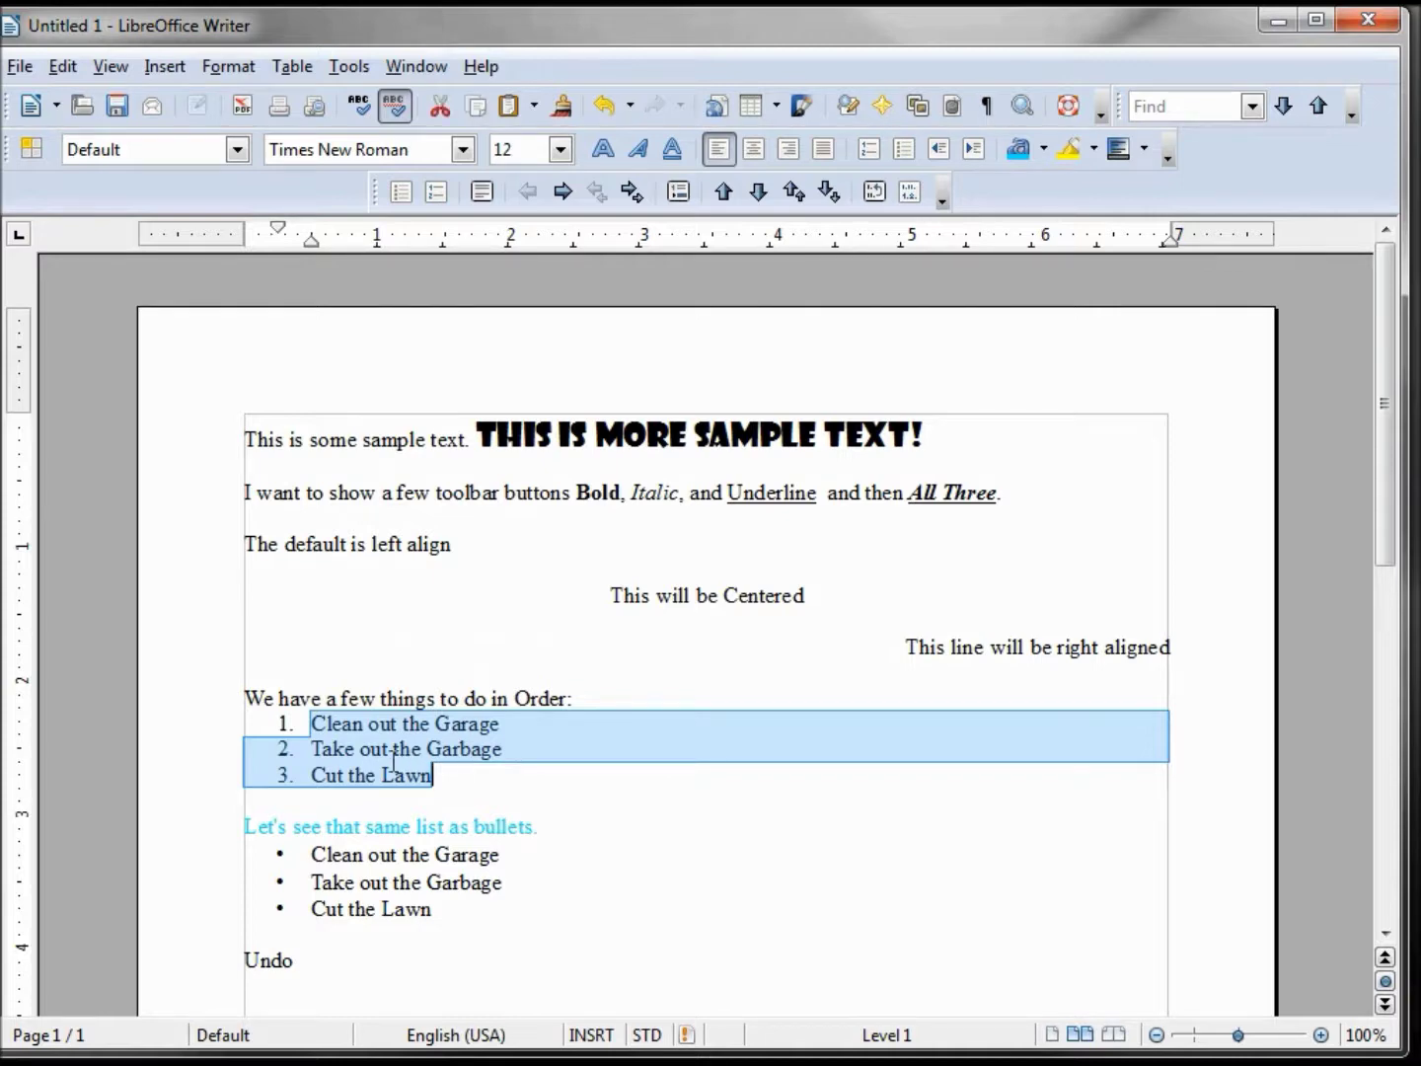
Step: Apply yellow highlighting to the selected numbered list items
{"action": "left_click", "coordinate": [1094, 149]}
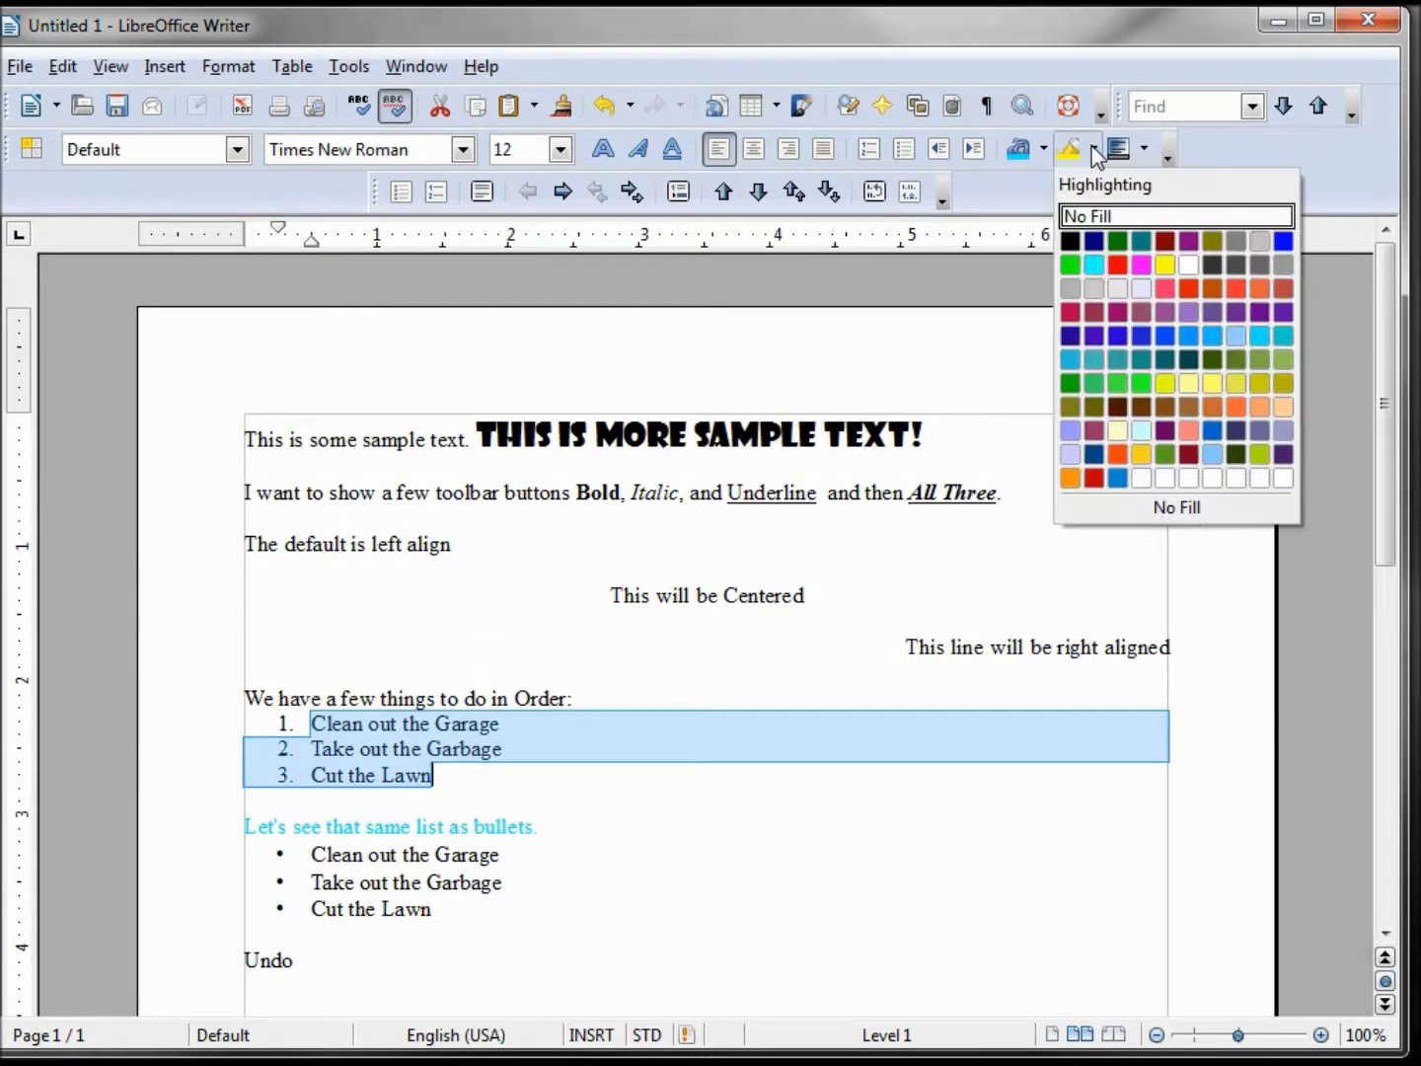
{"action": "left_click", "coordinate": [1165, 267]}
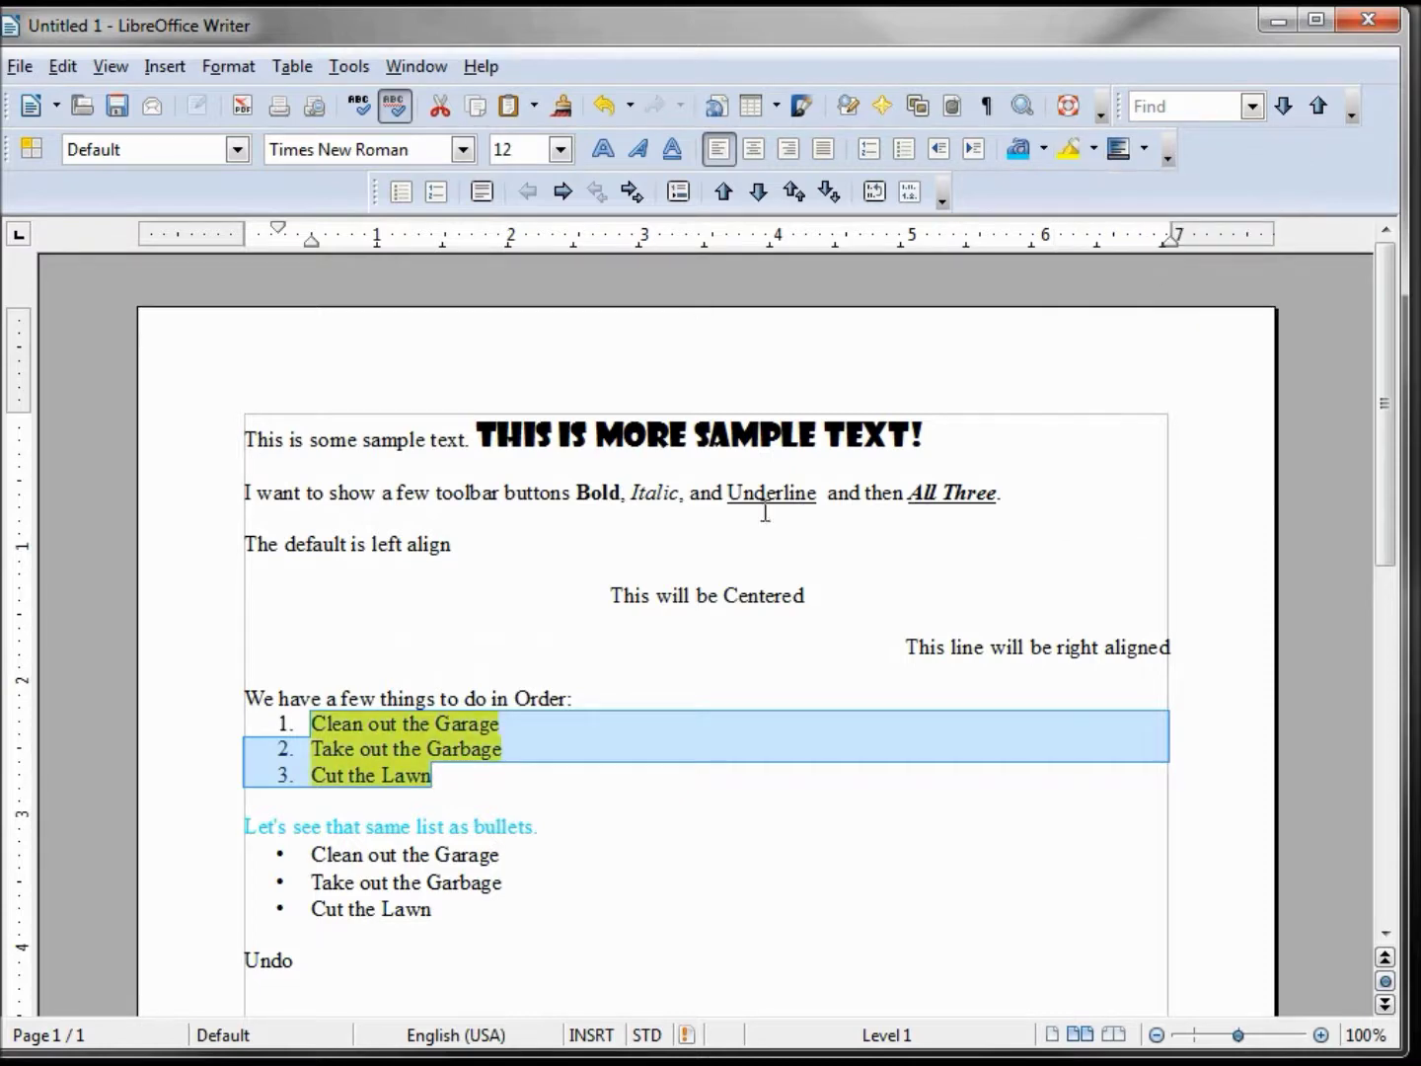
{"action": "left_click", "coordinate": [533, 889]}
Step: Give the three bulleted list paragraphs a yellow background
{"action": "left_click_drag", "start_coordinate": [313, 853], "coordinate": [446, 909]}
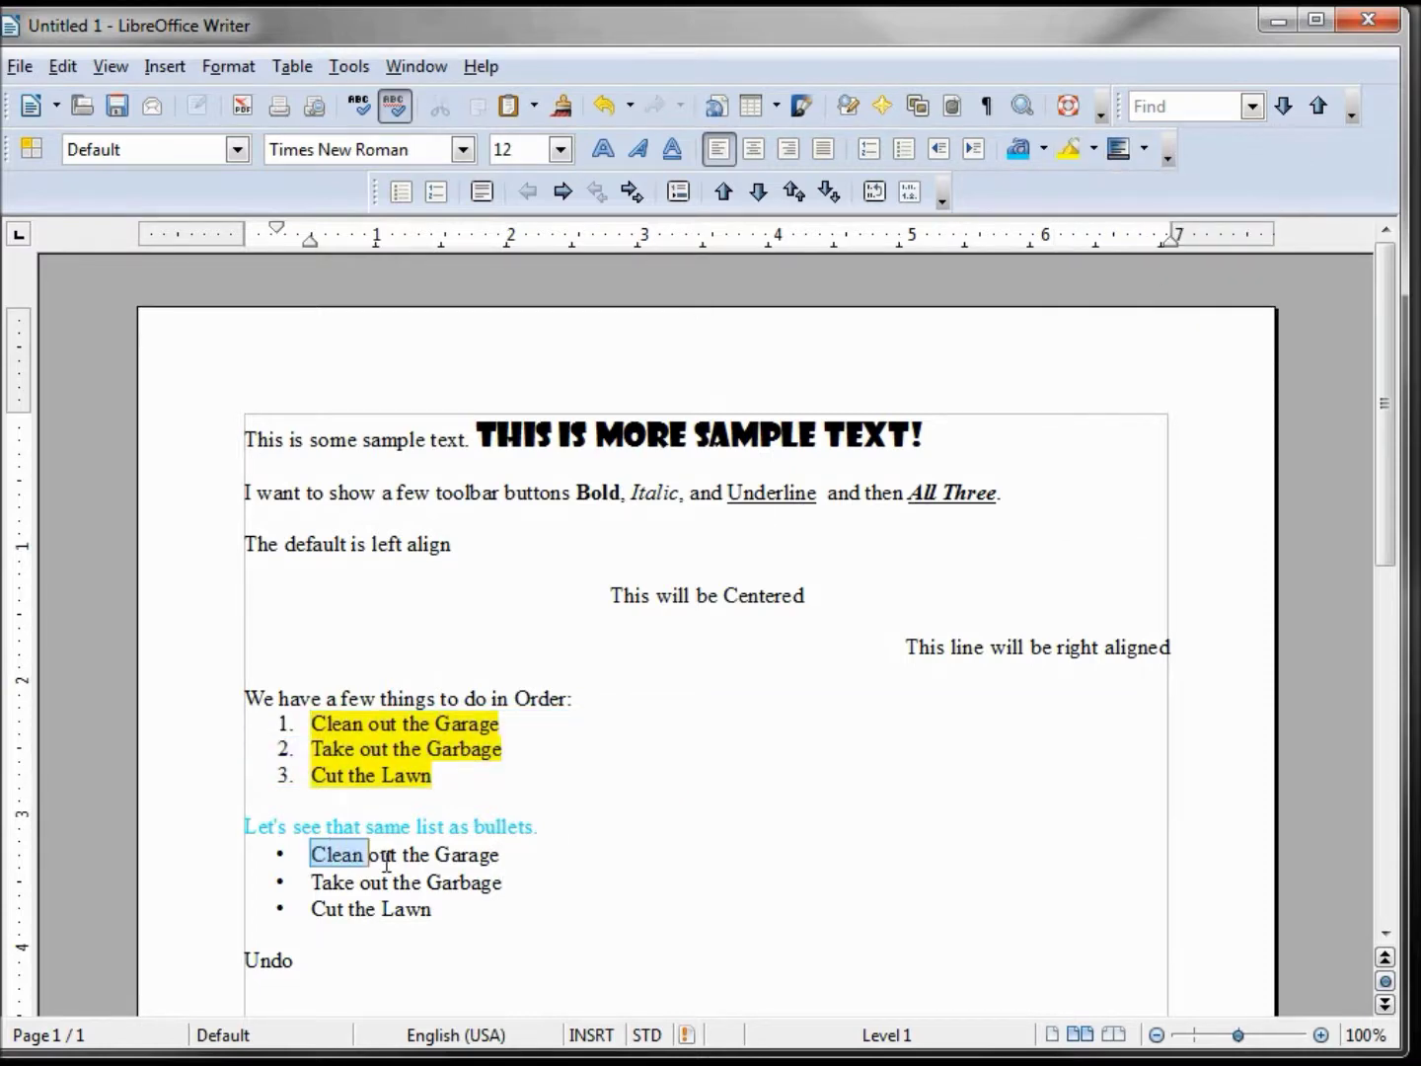
{"action": "left_click", "coordinate": [1142, 155]}
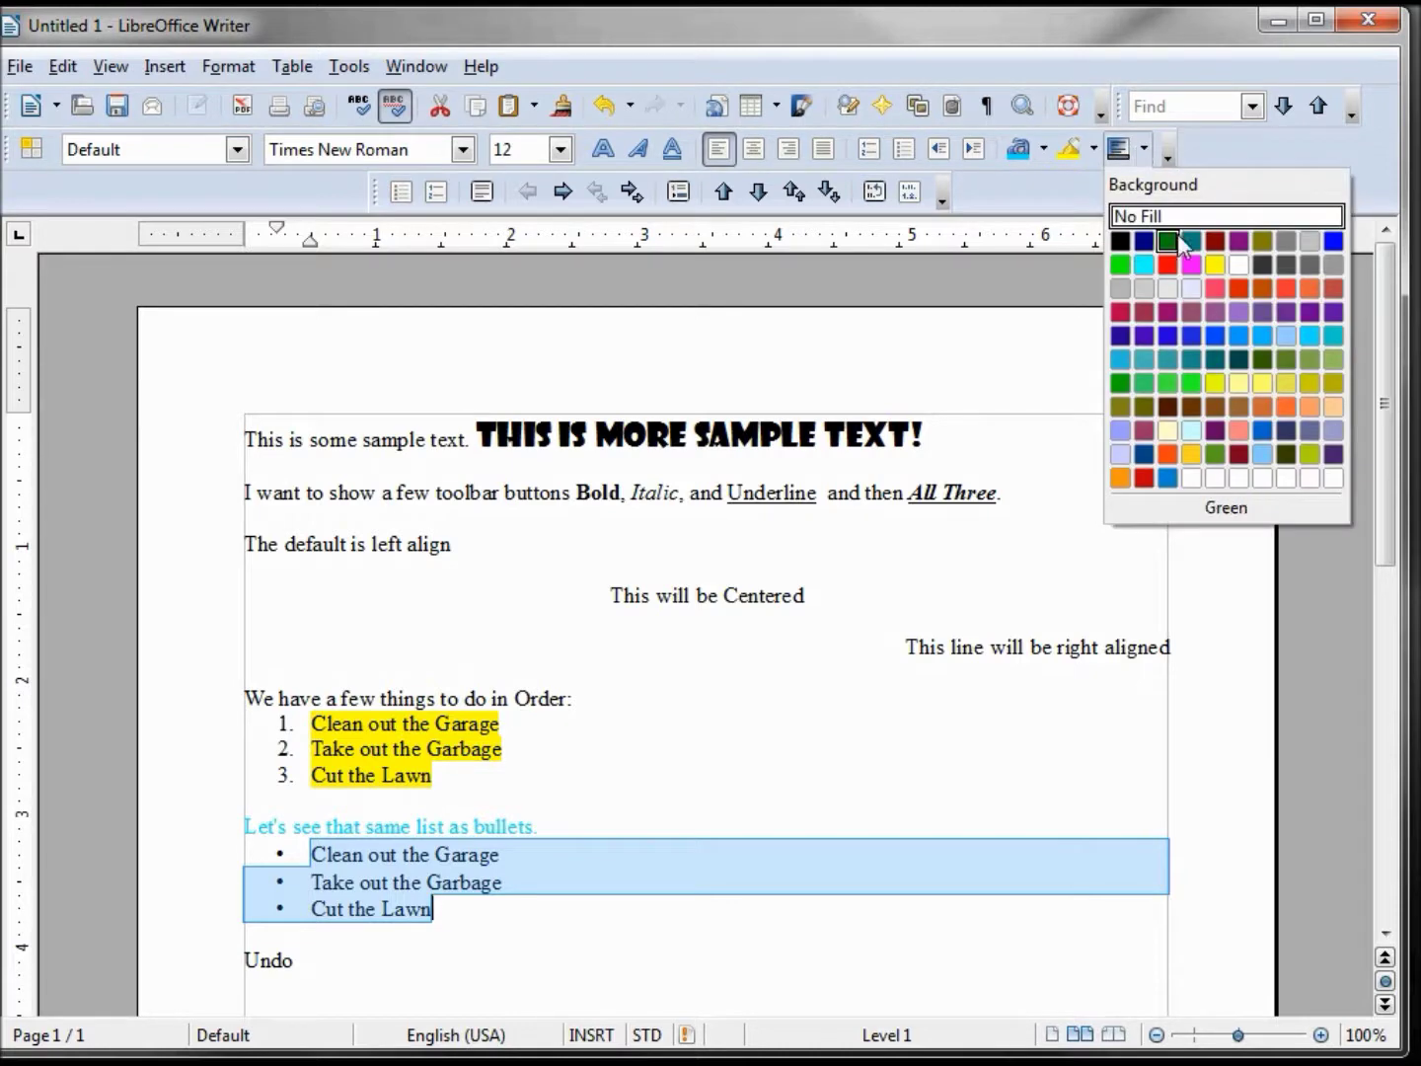
{"action": "left_click", "coordinate": [1222, 270]}
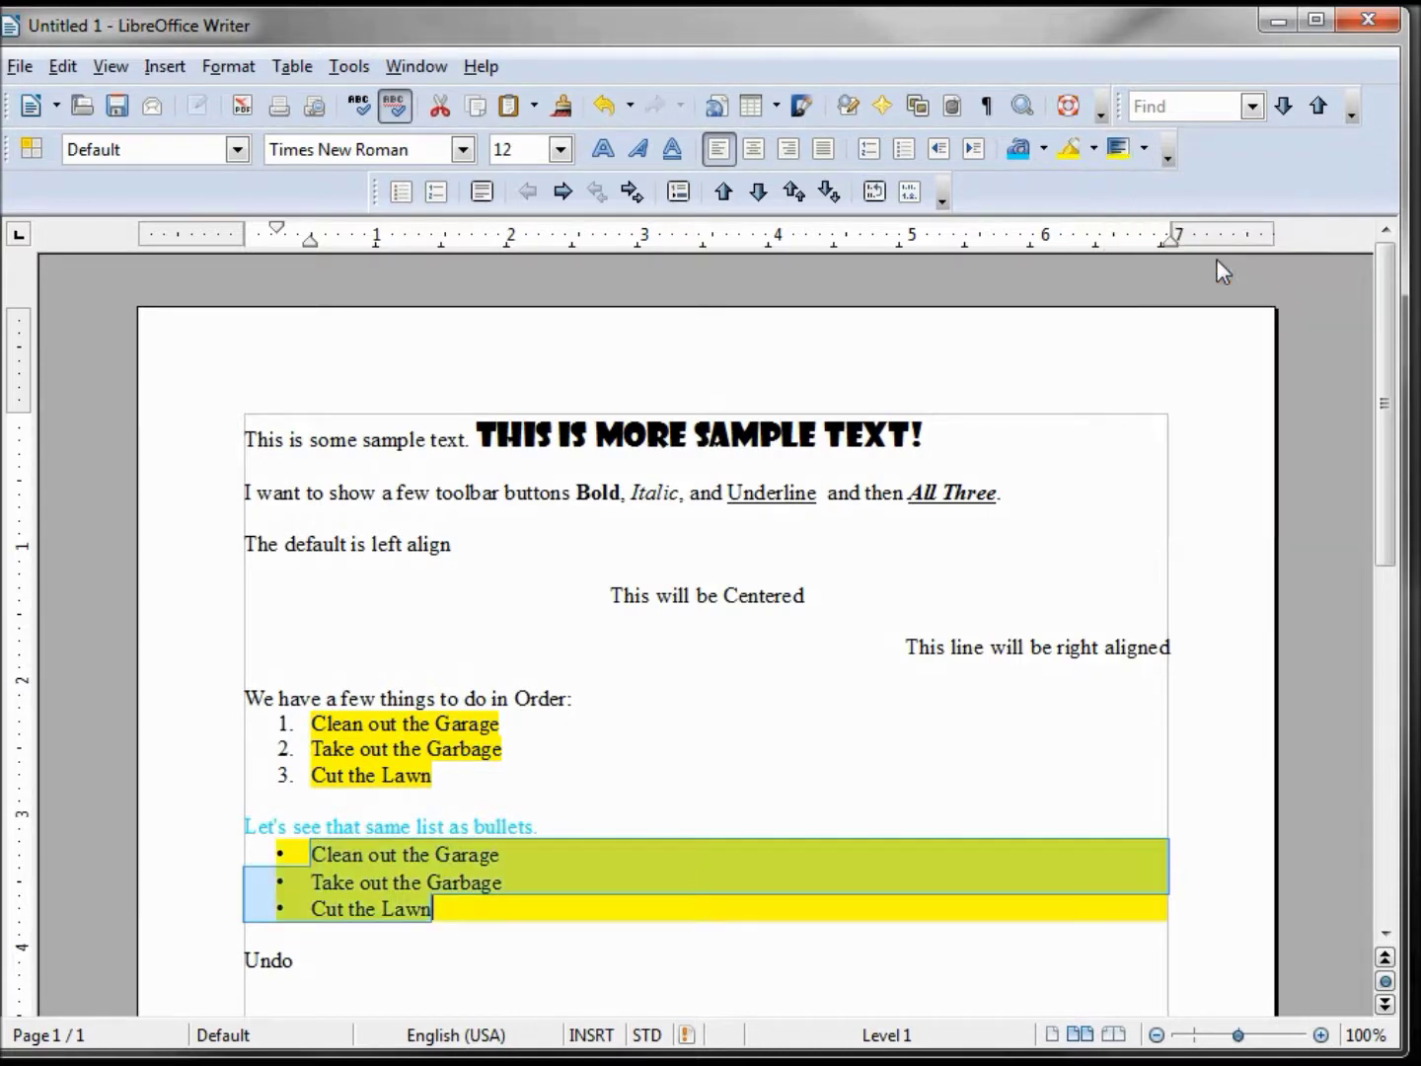
{"action": "left_click", "coordinate": [572, 932]}
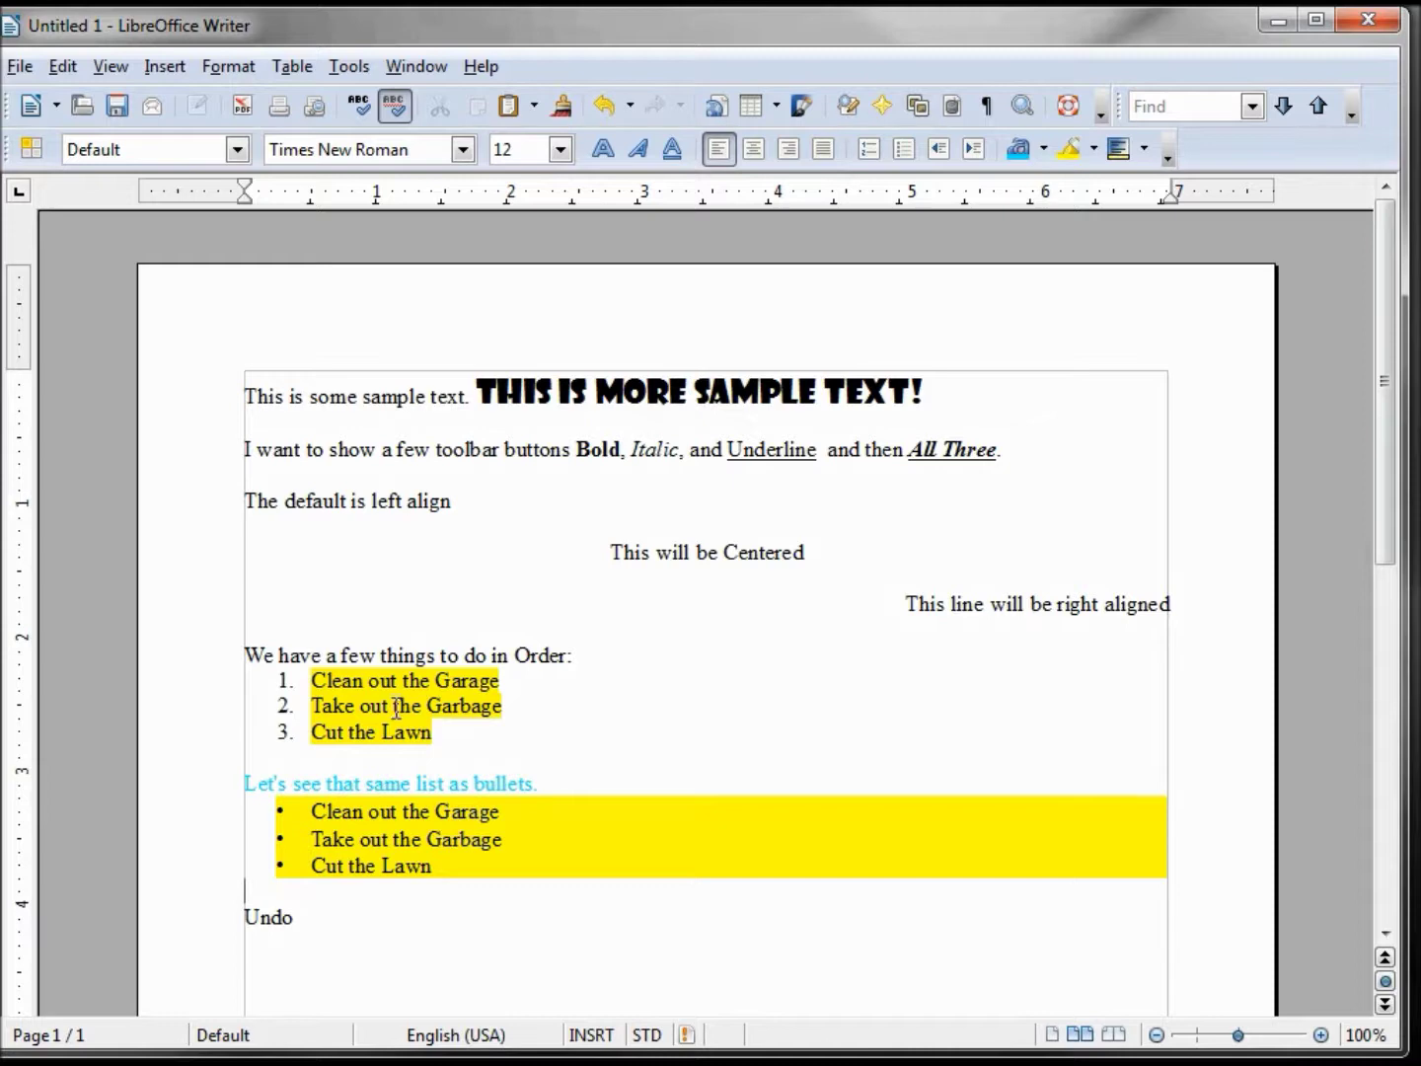
Step: Undo the bulleted background and numbered highlight, then check the undo history without undoing more
{"action": "left_click", "coordinate": [603, 106]}
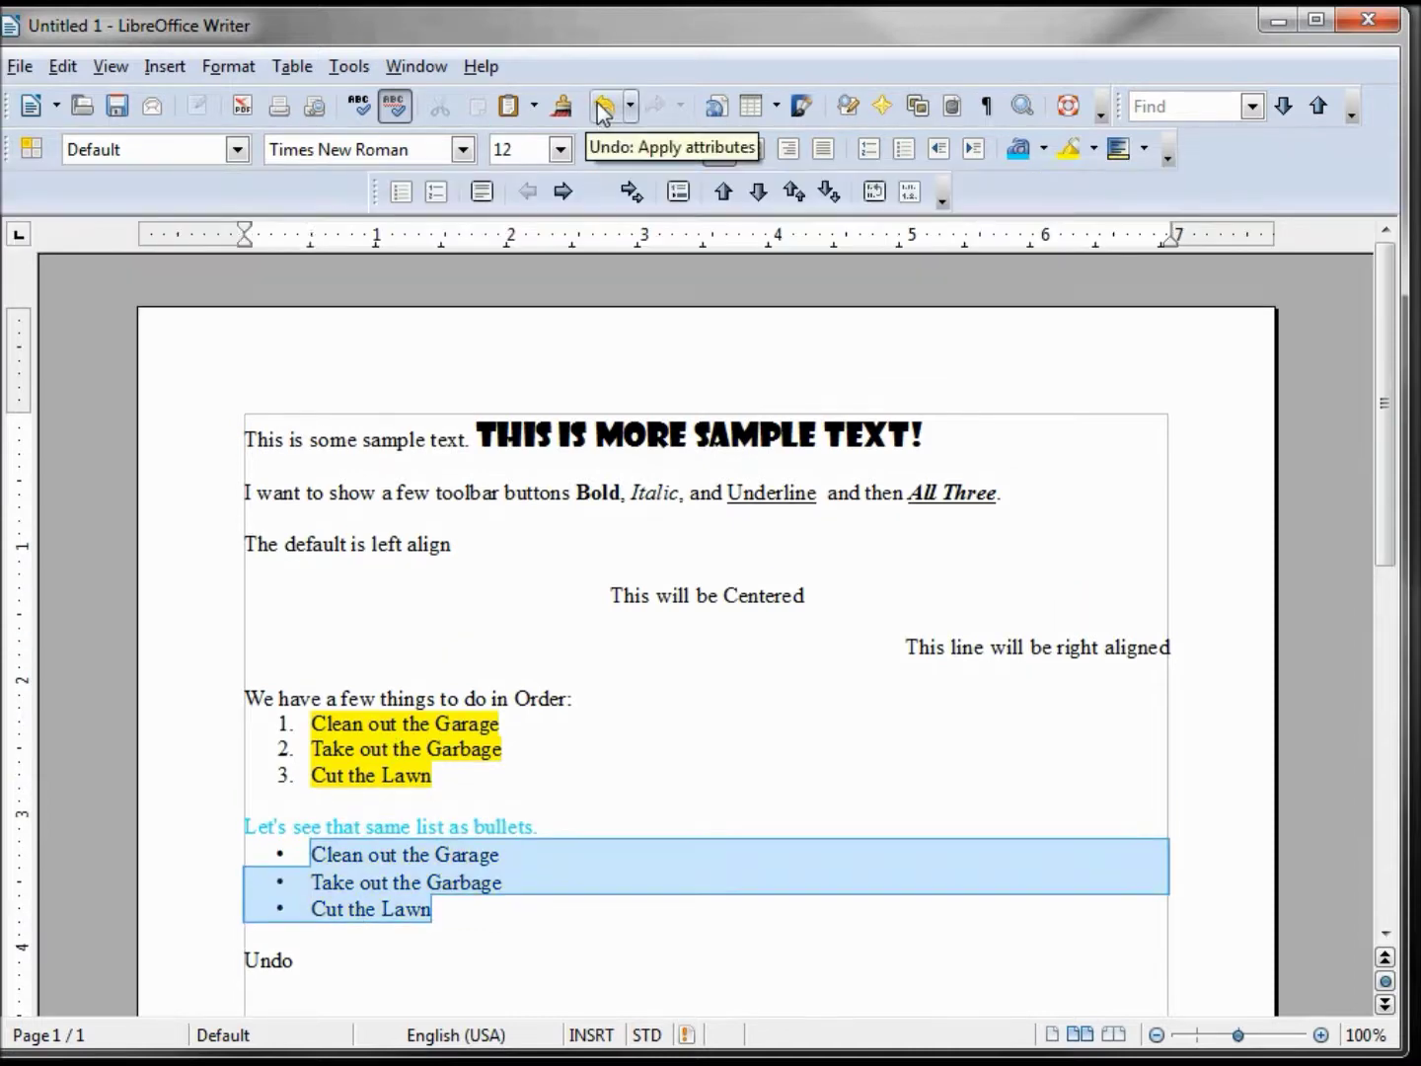
{"action": "left_click", "coordinate": [604, 106]}
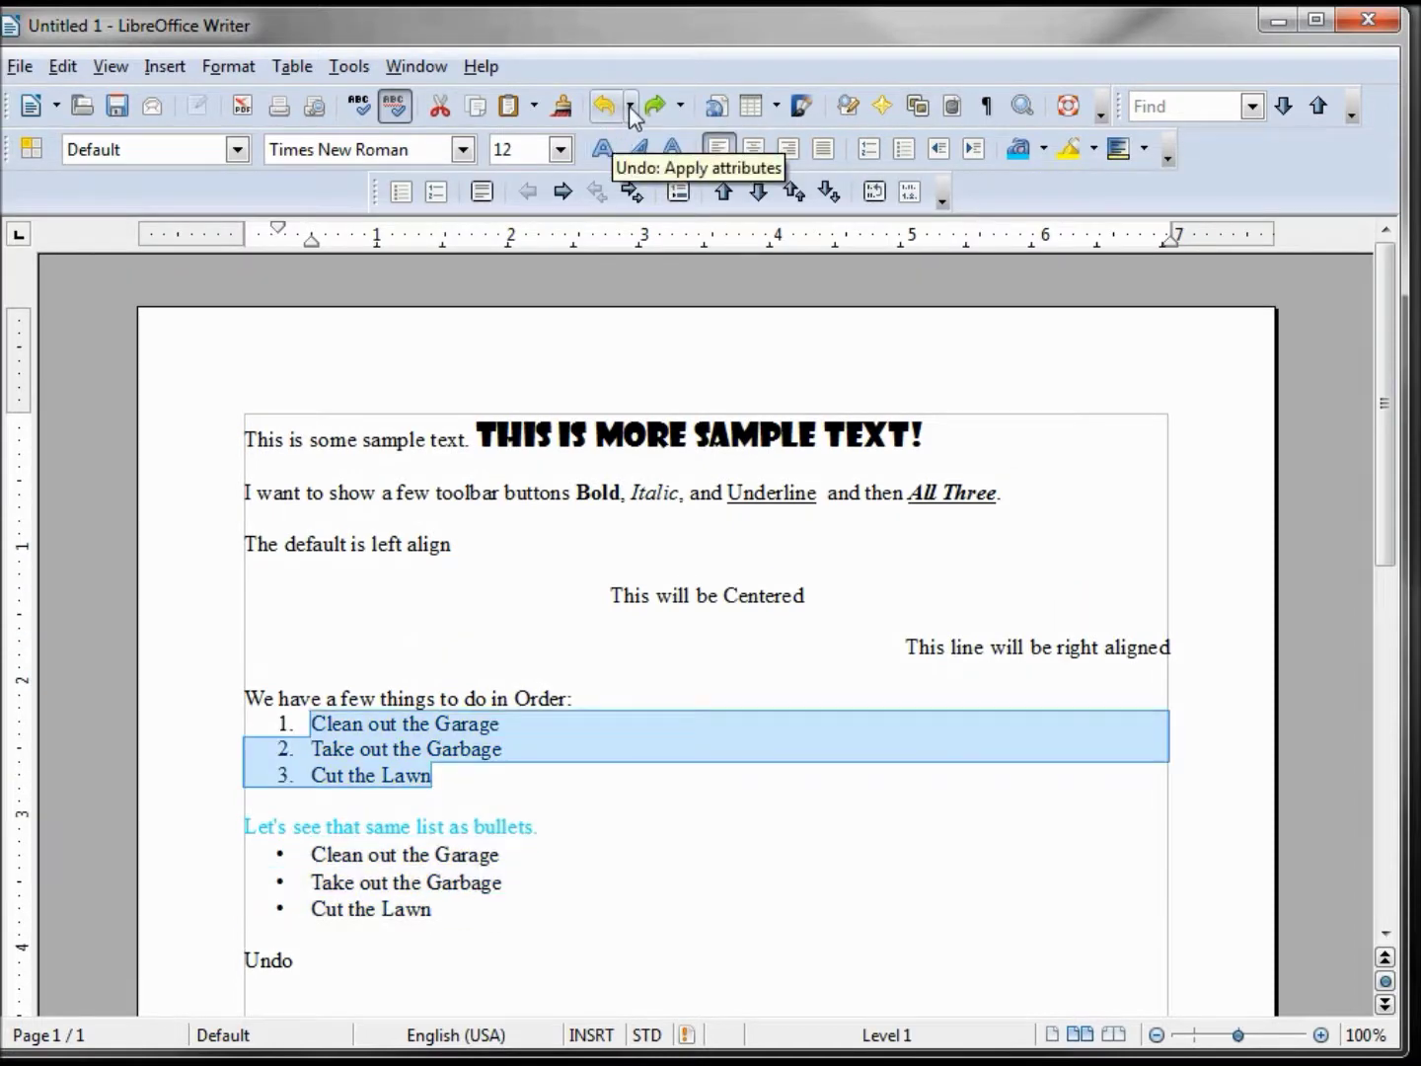
{"action": "left_click", "coordinate": [631, 107]}
{"action": "left_click_drag", "start_coordinate": [869, 200], "coordinate": [873, 291]}
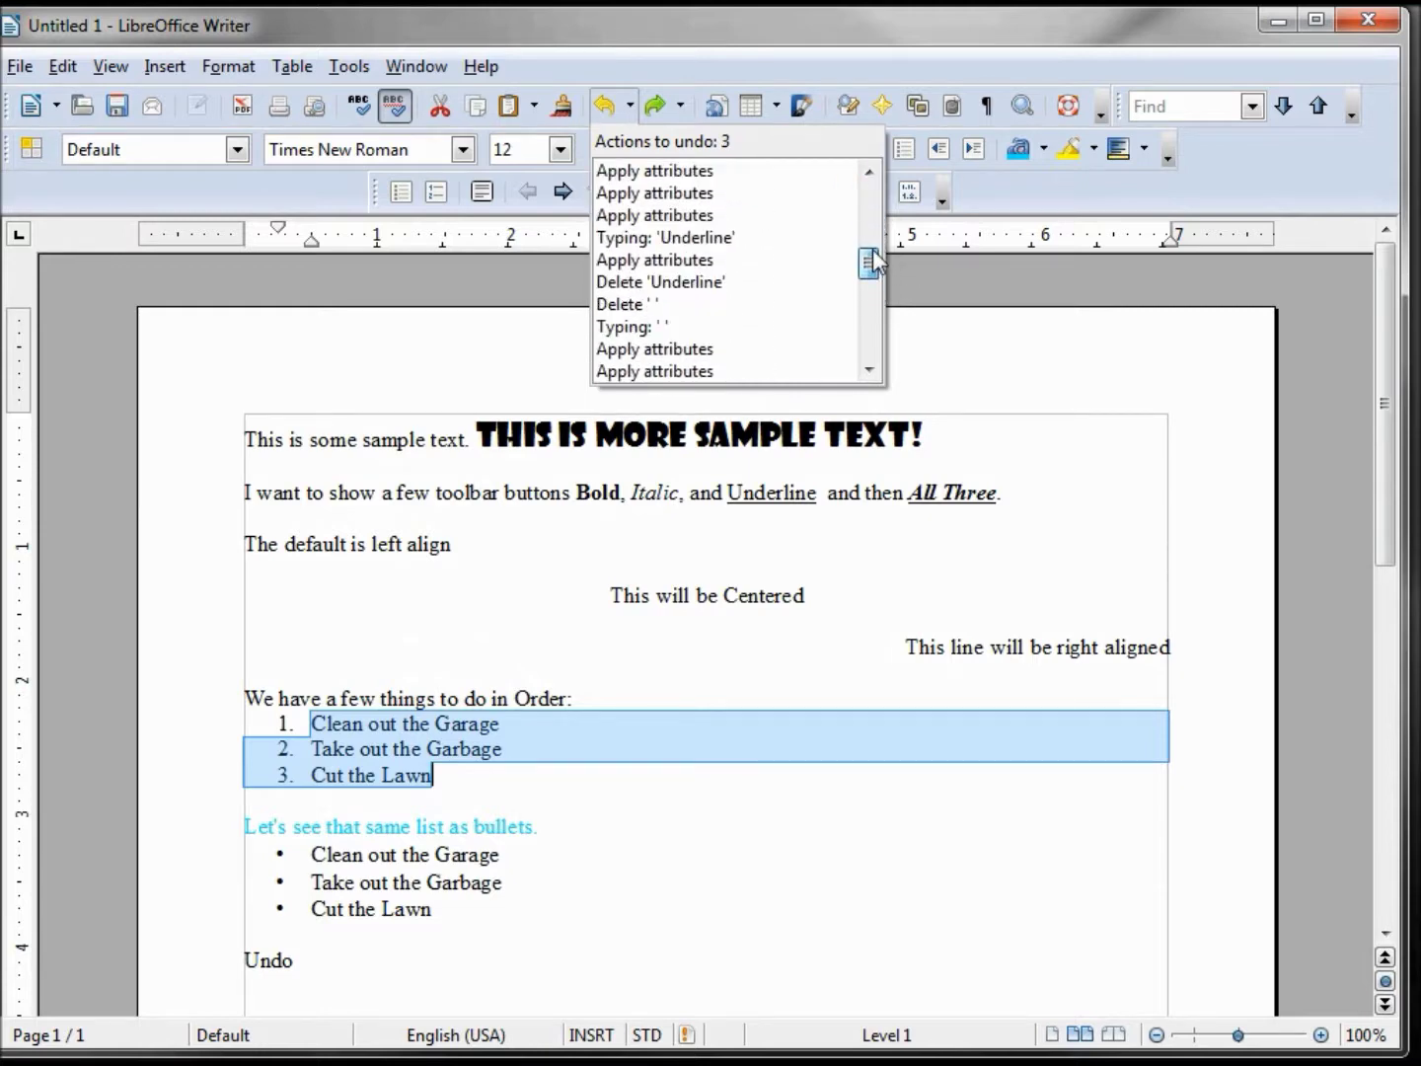
{"action": "left_click_drag", "start_coordinate": [873, 291], "coordinate": [871, 178]}
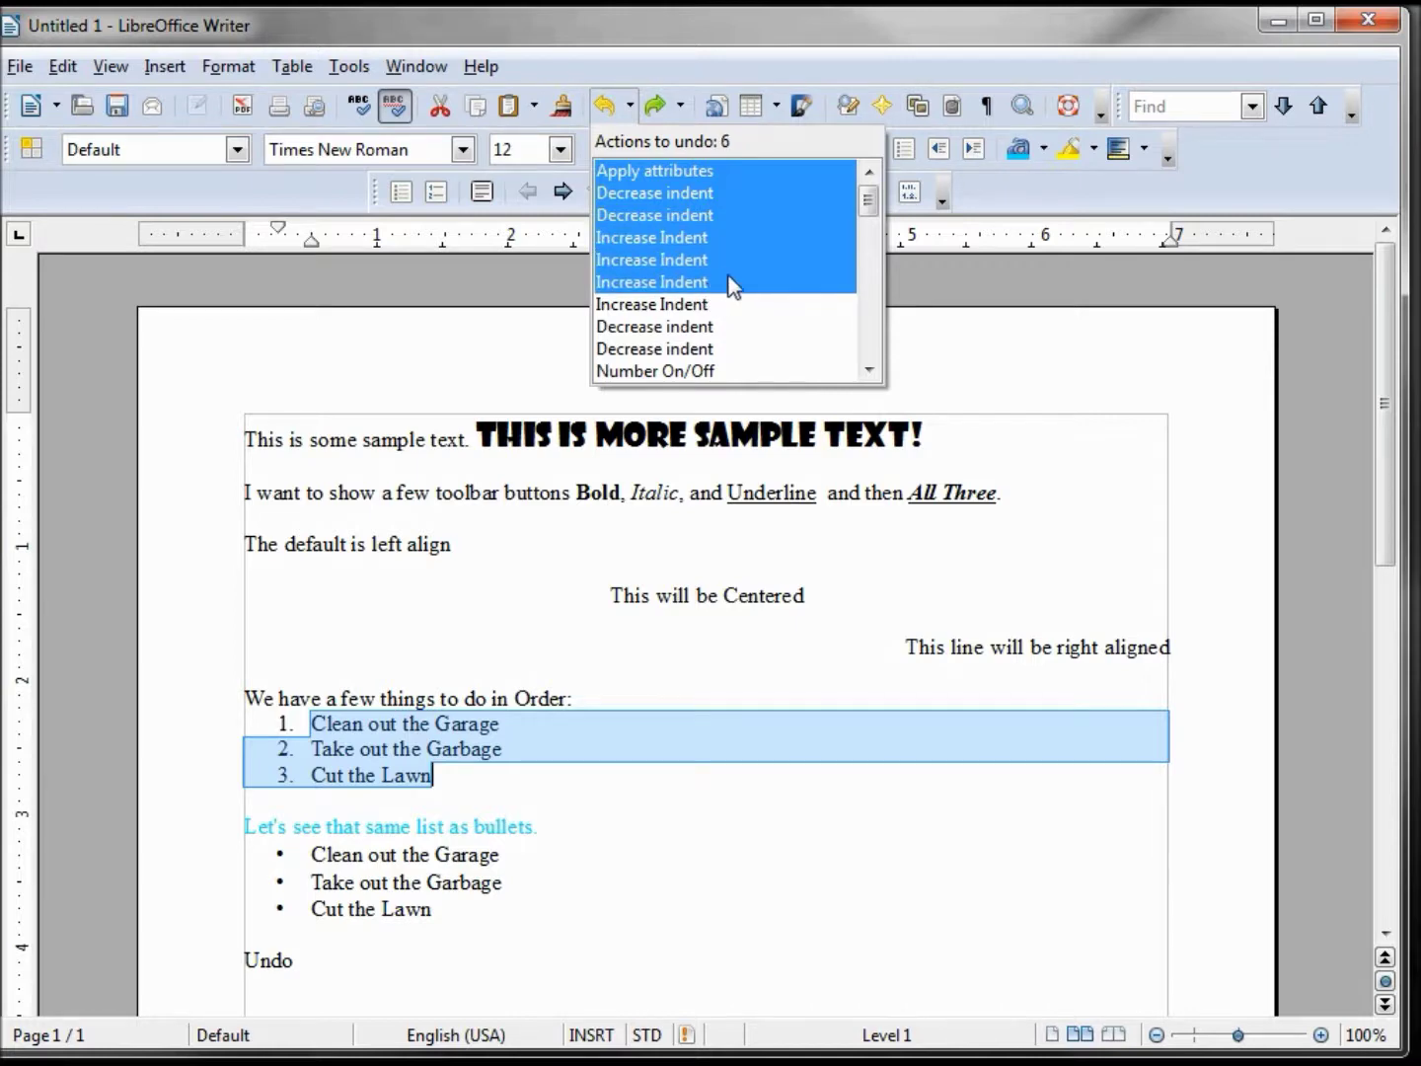
{"action": "left_click", "coordinate": [919, 297]}
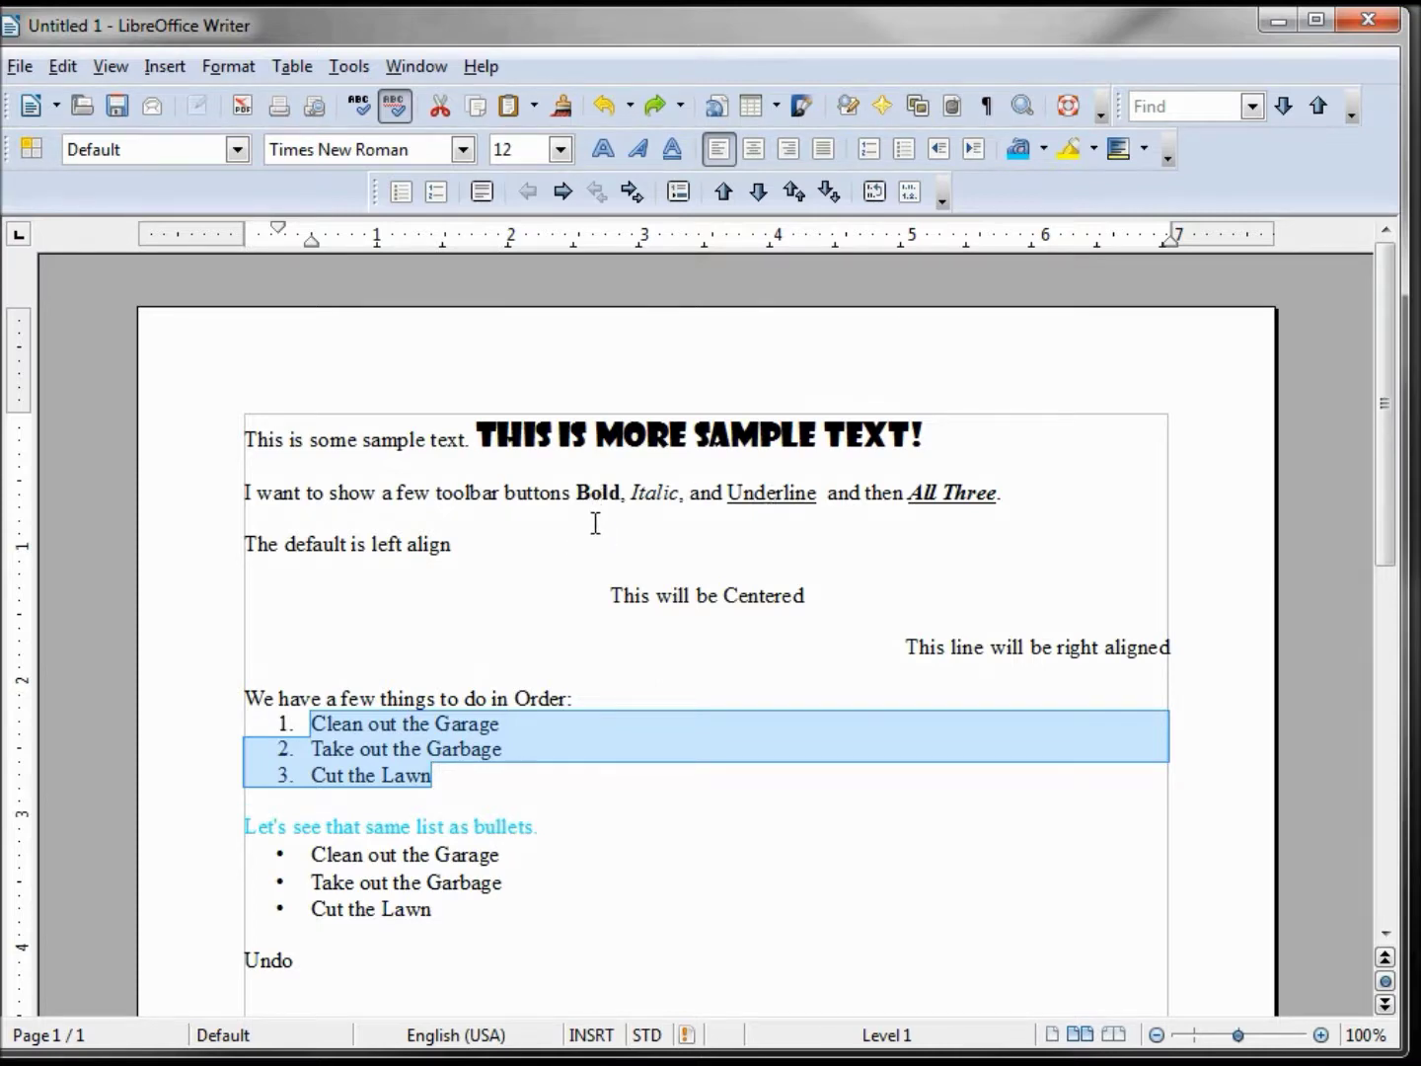
Step: Show the Edit menu, which offers Redo for the attribute change
{"action": "left_click", "coordinate": [60, 68]}
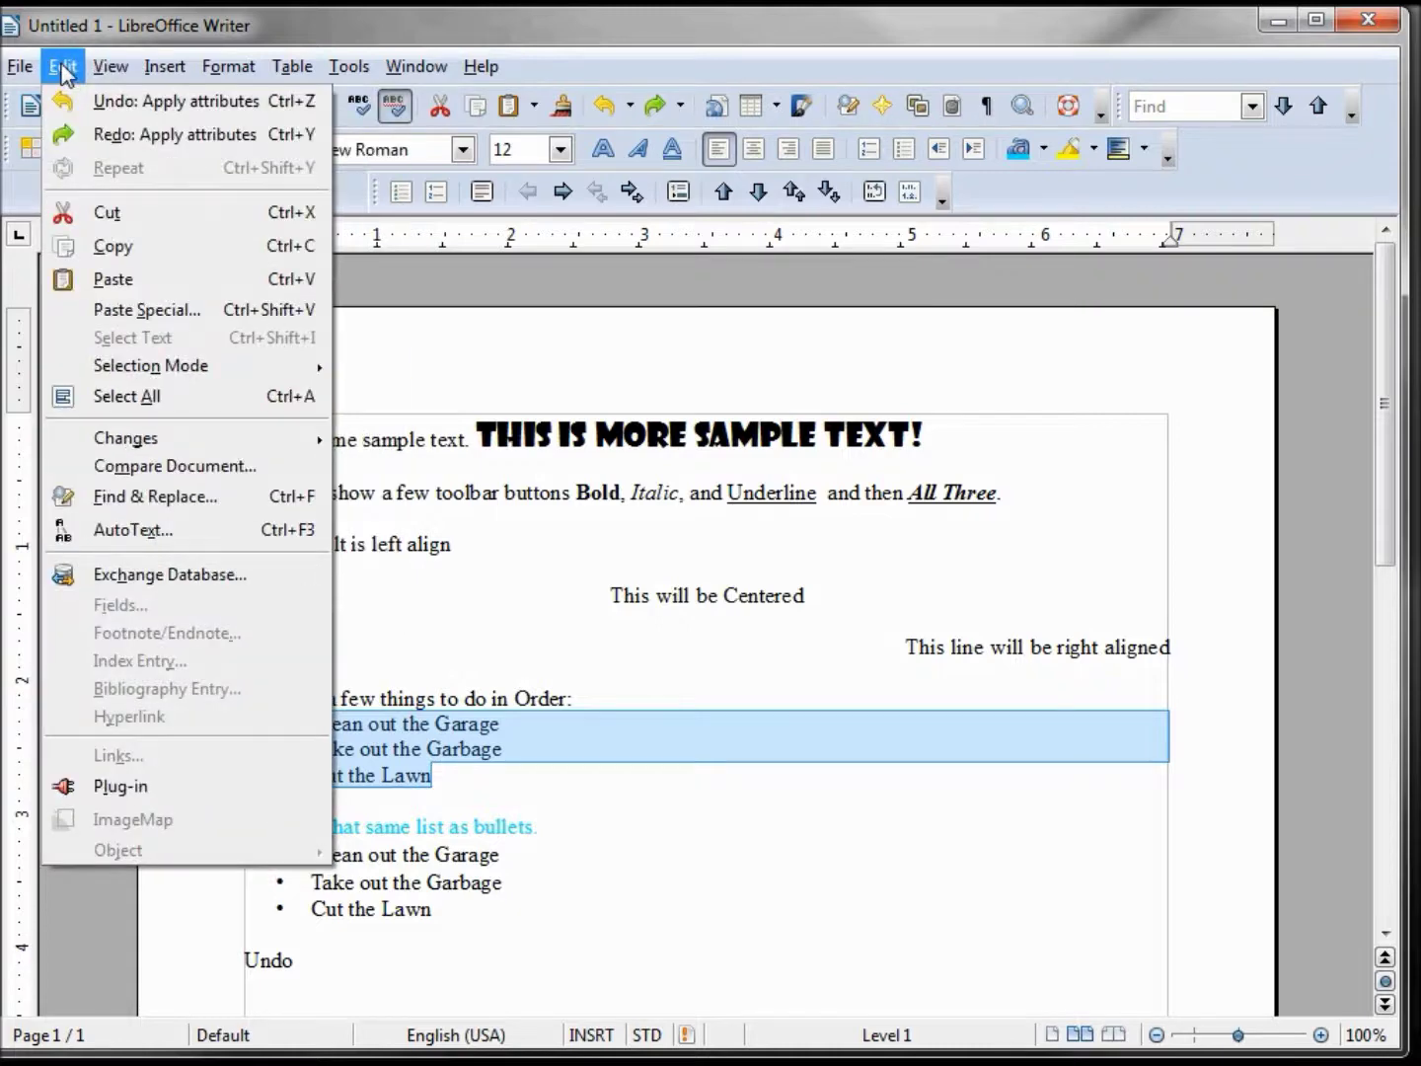